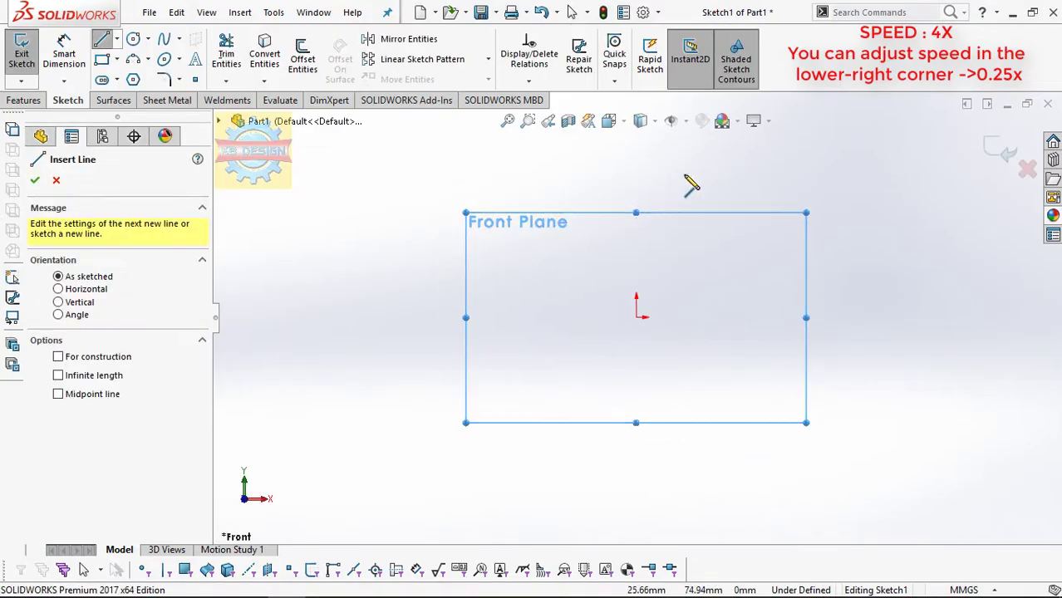
# Draw the left edge and slanted shoulder, then close the profile with a spline armhole and bottom edge
pyautogui.click(636, 270)
pyautogui.click(636, 148)
pyautogui.click(687, 174)
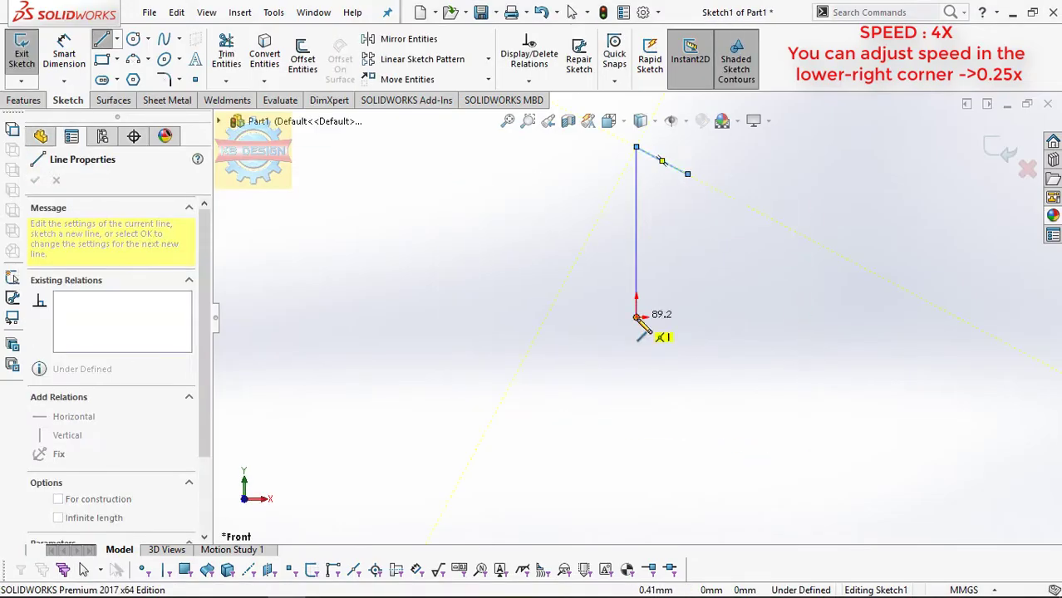
pyautogui.click(714, 226)
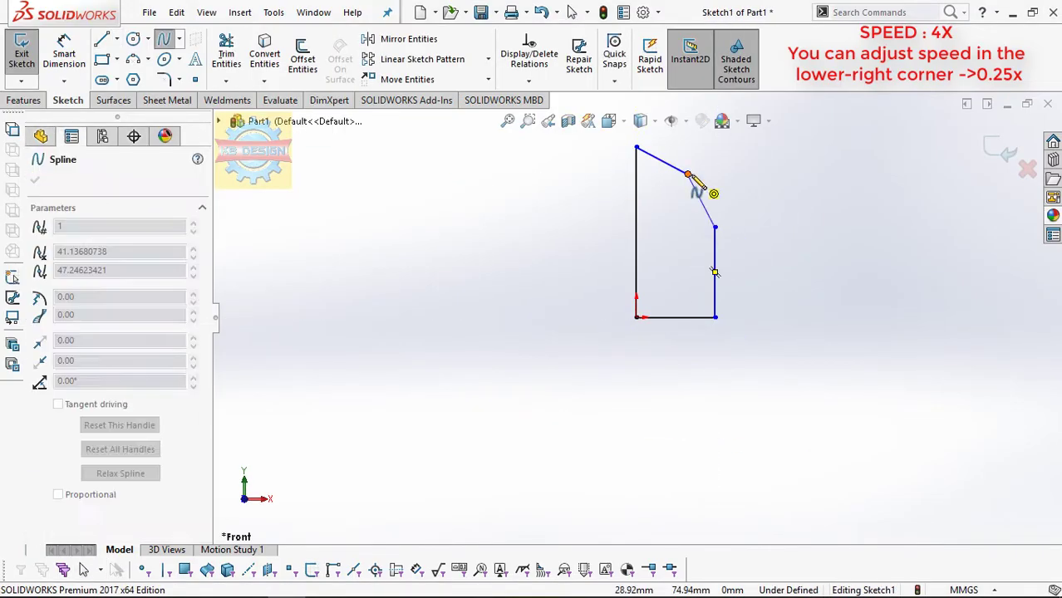
pyautogui.click(715, 317)
pyautogui.moveTo(715, 317); pyautogui.dragTo(686, 371, button='right')
# Dimension the profile: bottom width 235, left height 696, right height 465
pyautogui.click(686, 370)
pyautogui.write('235')
pyautogui.press('Return')
pyautogui.click(636, 249)
pyautogui.press('Escape')
pyautogui.press('f')
pyautogui.click(896, 290)
pyautogui.click(918, 289)
pyautogui.write('465')
pyautogui.press('Return')
# Move the armhole's upper point, then dimension the shoulder width 133 and shoulder drop 32
pyautogui.moveTo(688, 174); pyautogui.dragTo(584, 206)
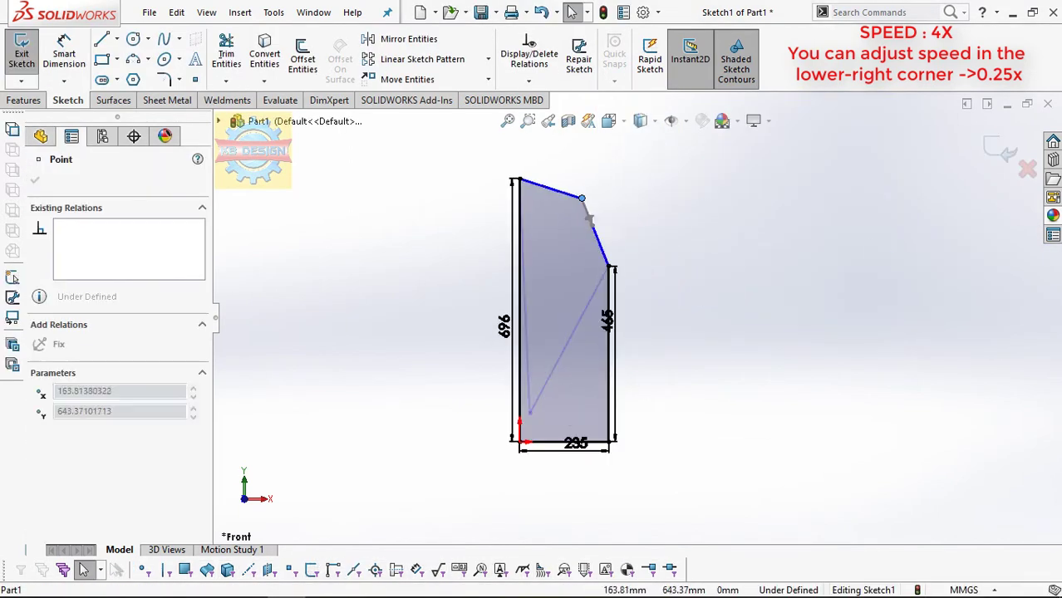
pyautogui.press('Escape')
pyautogui.scroll(3, 550, 158)
pyautogui.click(607, 230)
pyautogui.click(581, 164)
pyautogui.write('133')
pyautogui.press('Return')
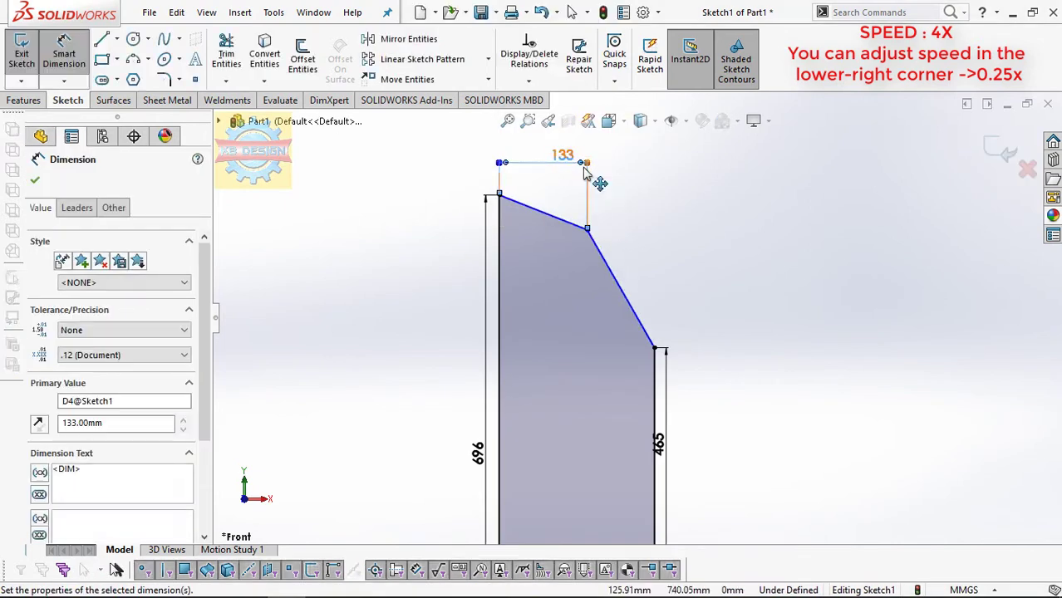
pyautogui.press('Escape')
pyautogui.click(586, 230)
pyautogui.click(499, 197)
pyautogui.click(611, 209)
pyautogui.press('Escape')
# Set the armhole spline's upper tangent handle to 308 and add a horizontal reference line from its end
pyautogui.click(607, 254)
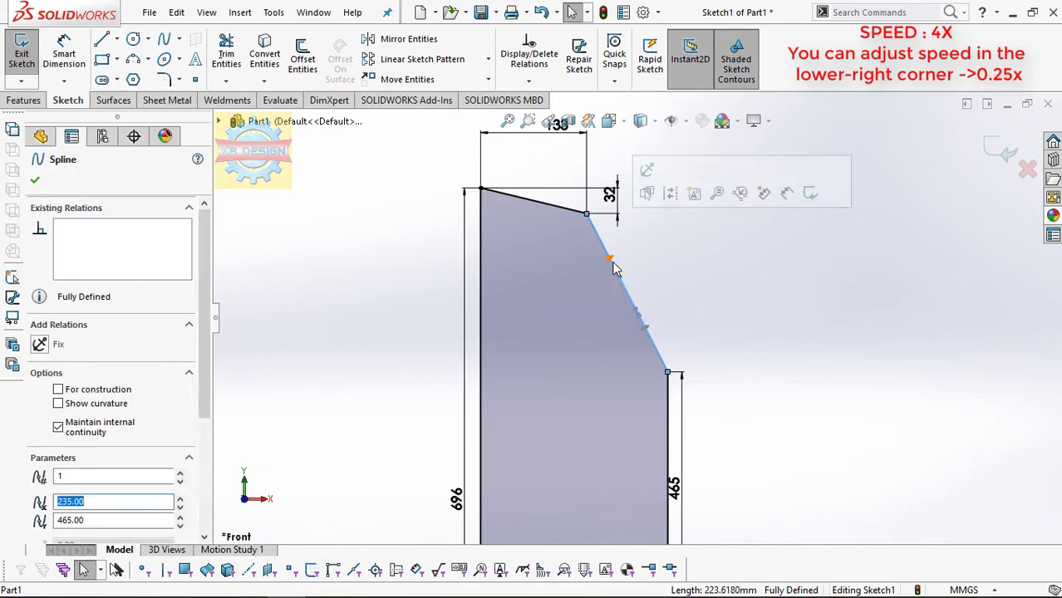
pyautogui.click(64, 54)
pyautogui.click(587, 264)
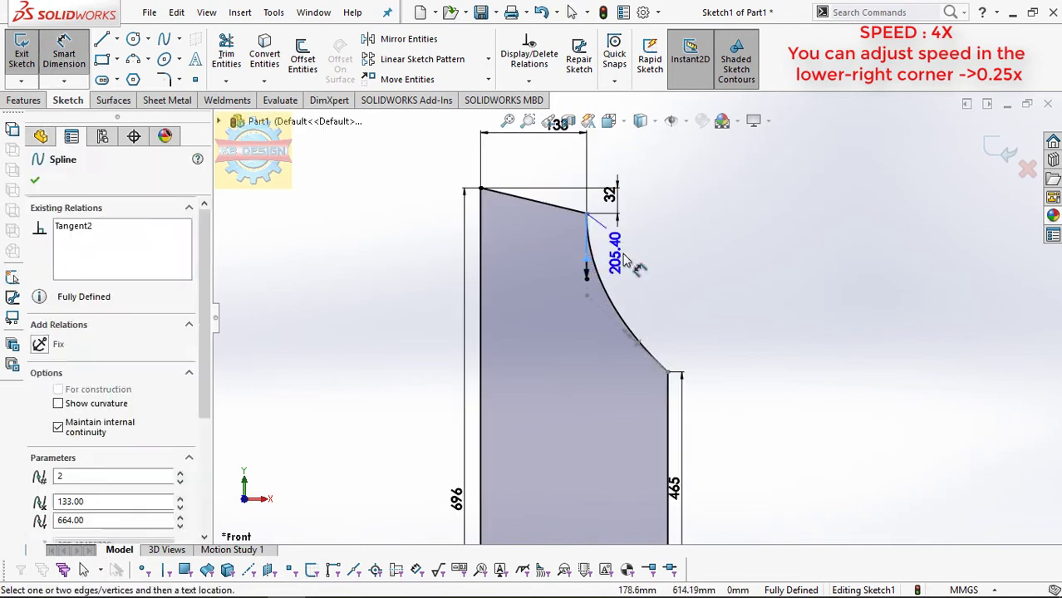
pyautogui.click(619, 266)
pyautogui.write('308')
pyautogui.press('Return')
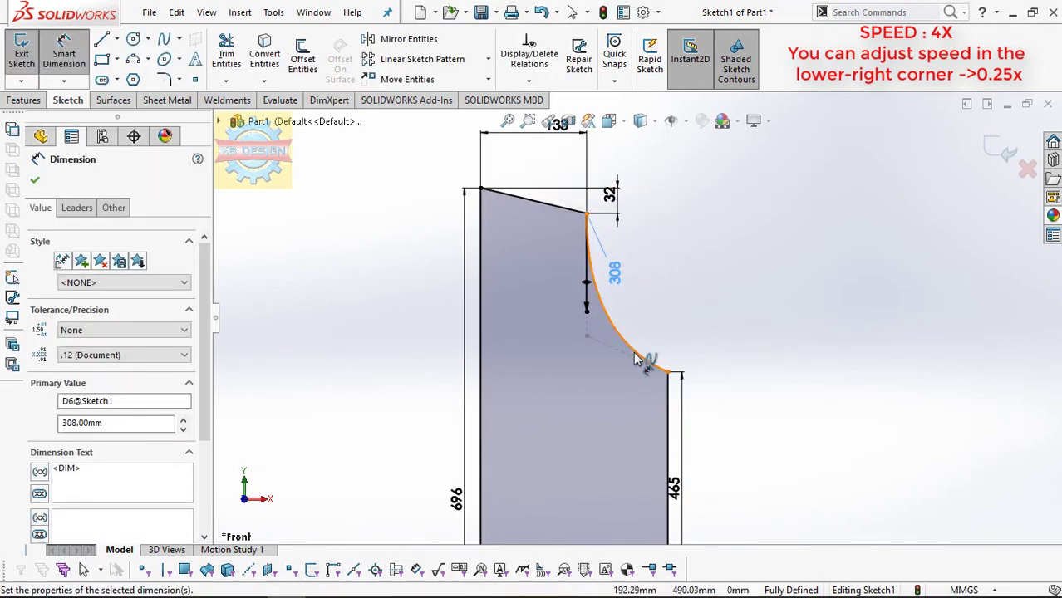
pyautogui.press('Escape')
pyautogui.click(625, 358)
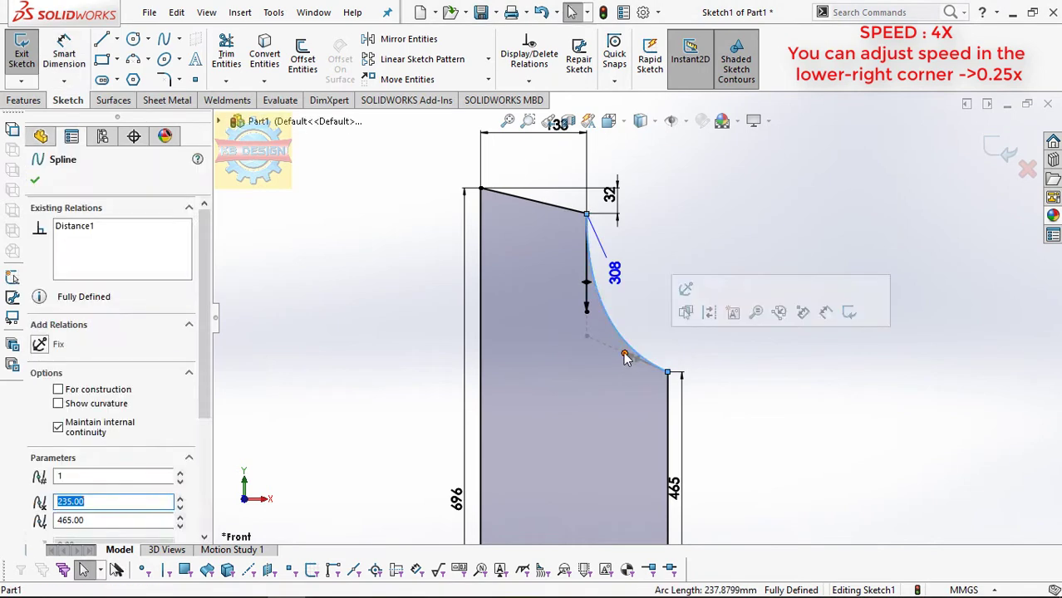
pyautogui.press('Escape')
pyautogui.press('l')
pyautogui.moveTo(667, 372); pyautogui.dragTo(587, 371)
# Set the armhole spline's lower tangent handle to 268 long at a 16° angle
pyautogui.press('Escape')
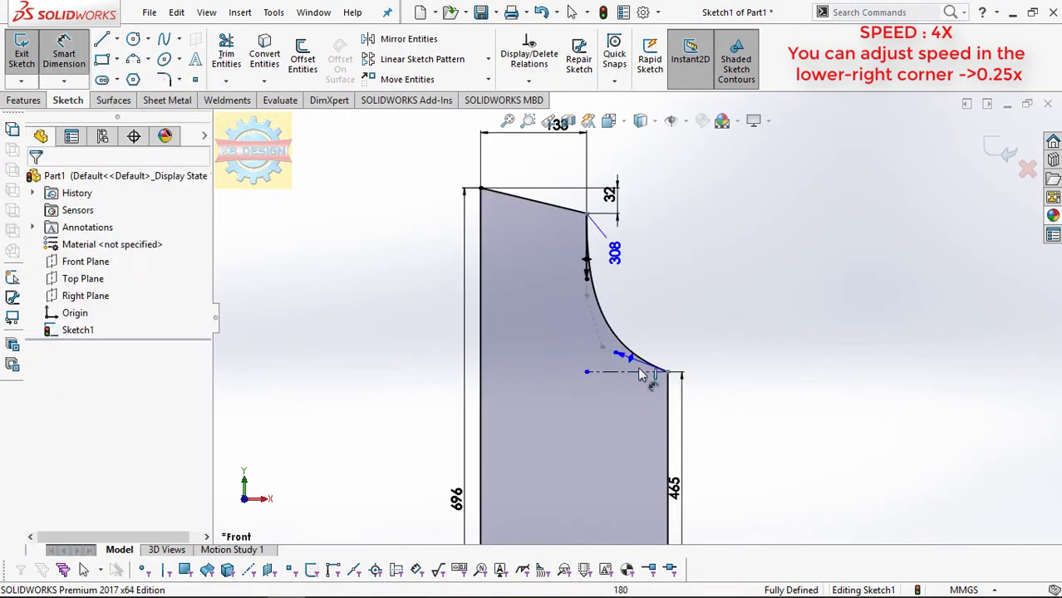
pyautogui.click(641, 375)
pyautogui.click(668, 324)
pyautogui.press('Return')
pyautogui.click(634, 375)
pyautogui.click(613, 372)
pyautogui.scroll(3, 632, 373)
pyautogui.click(581, 360)
pyautogui.press('Return')
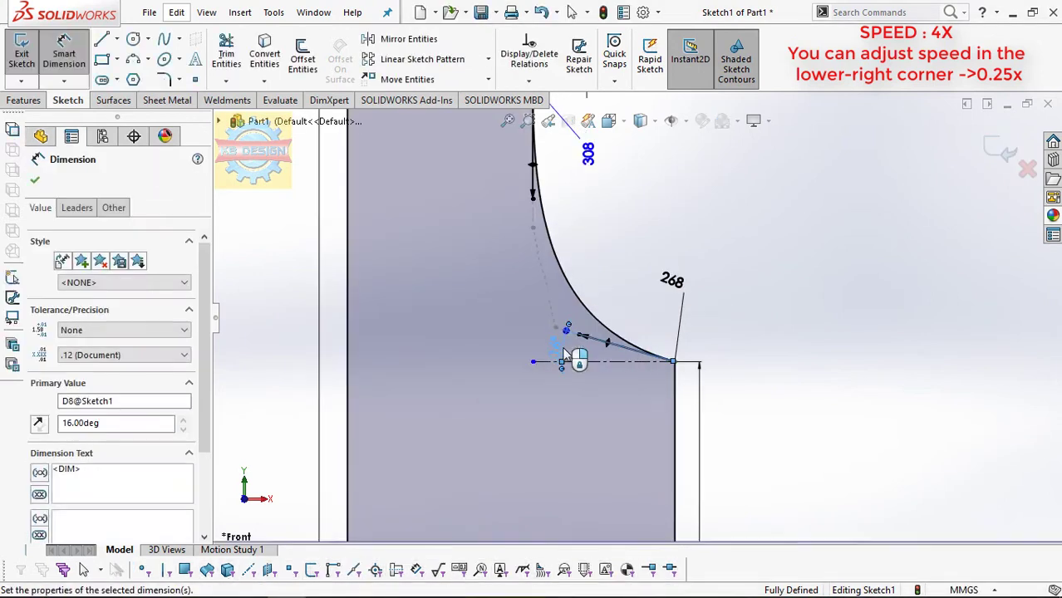
pyautogui.press('Escape')
pyautogui.scroll(-2, 565, 355)
# Draw the front neckline spline from the shoulder edge and set its depth to 132
pyautogui.click(544, 196)
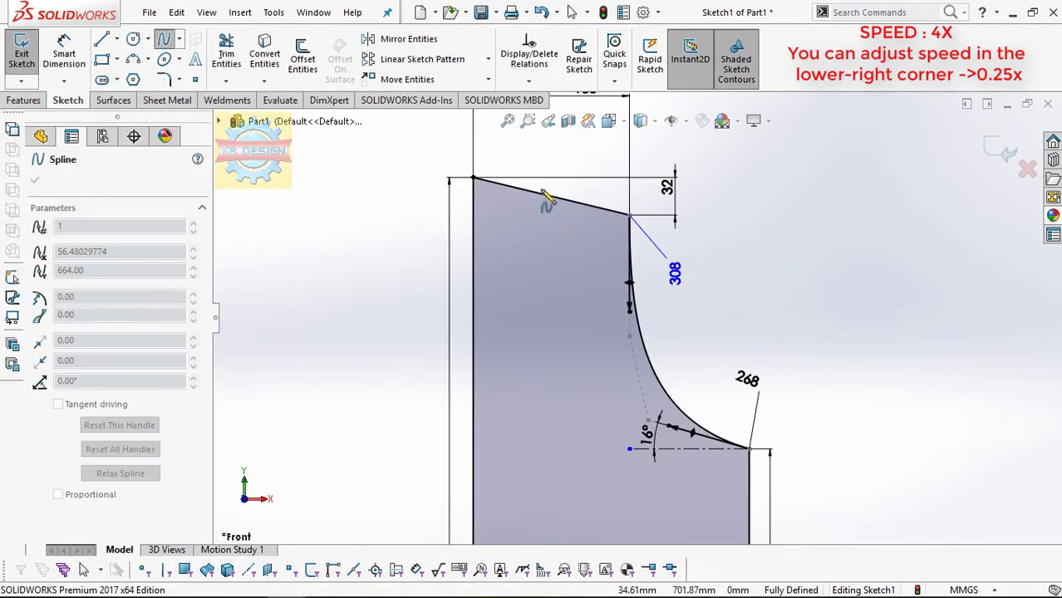
pyautogui.click(540, 194)
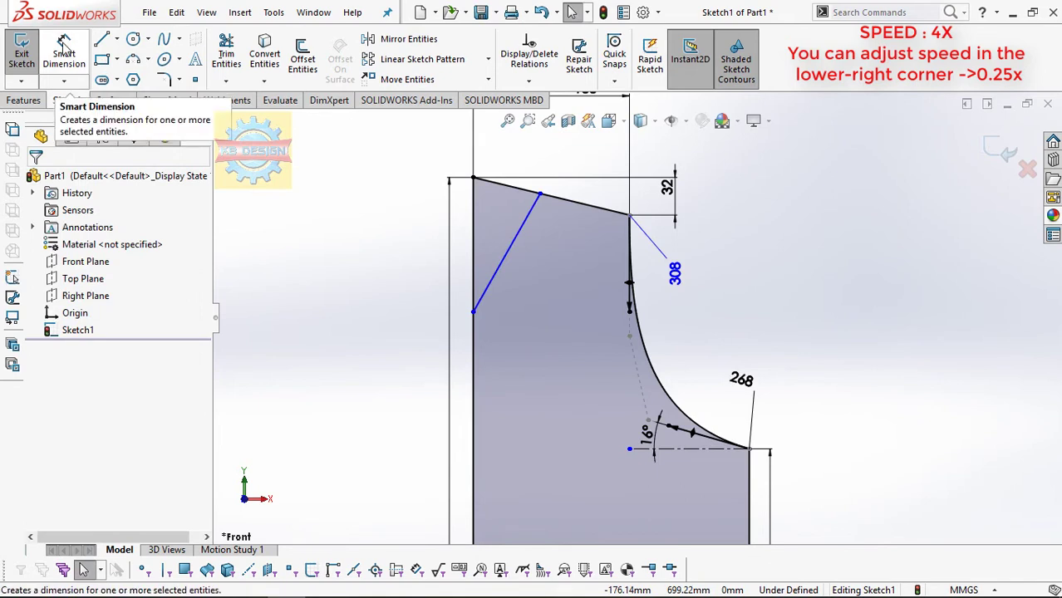
pyautogui.click(64, 41)
pyautogui.click(473, 311)
pyautogui.click(472, 177)
pyautogui.click(388, 199)
pyautogui.write('132')
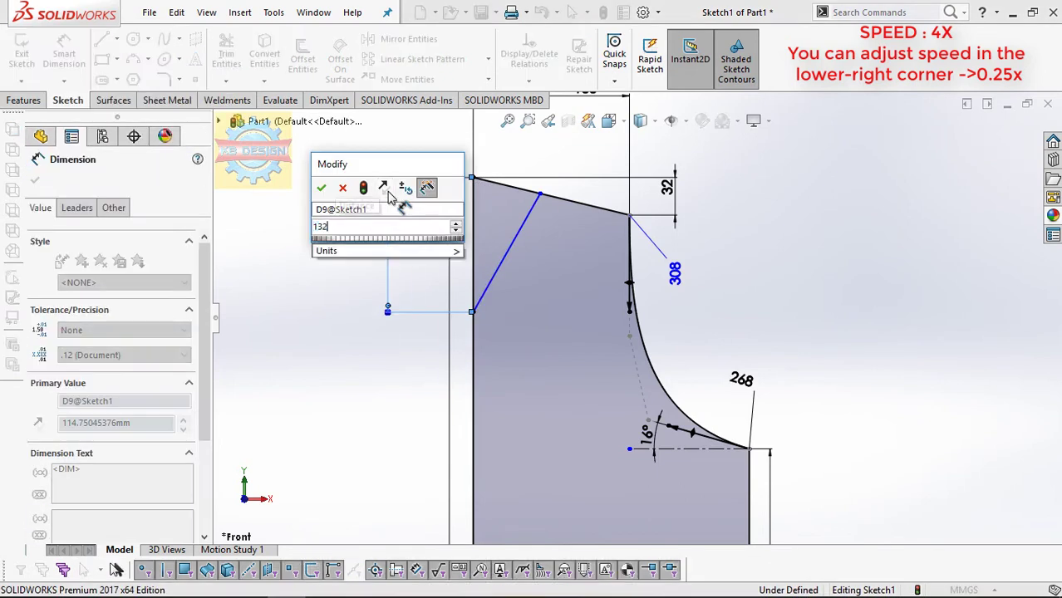
pyautogui.press('Return')
# Set the front neckline width to 72 from the top-left corner
pyautogui.click(540, 195)
pyautogui.click(473, 177)
pyautogui.click(510, 158)
pyautogui.write('72')
pyautogui.press('Return')
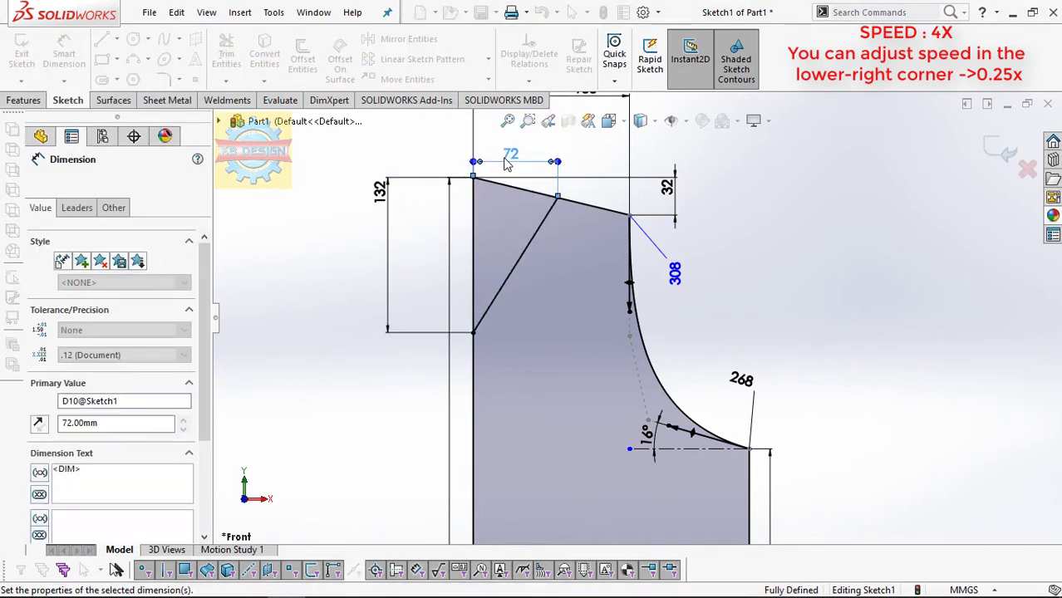
pyautogui.press('Escape')
# Bend the front neckline into a curve with a 116.50 lower tangent handle
pyautogui.click(515, 264)
pyautogui.moveTo(510, 280); pyautogui.dragTo(505, 309)
pyautogui.press('Escape')
pyautogui.click(64, 50)
pyautogui.click(509, 384)
pyautogui.press('Return')
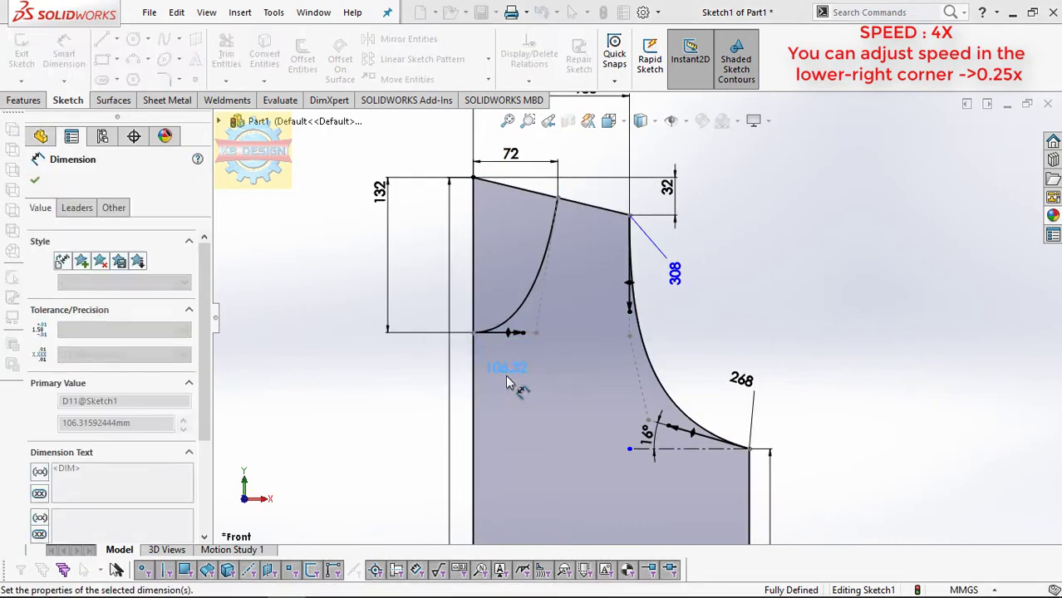
pyautogui.press('Escape')
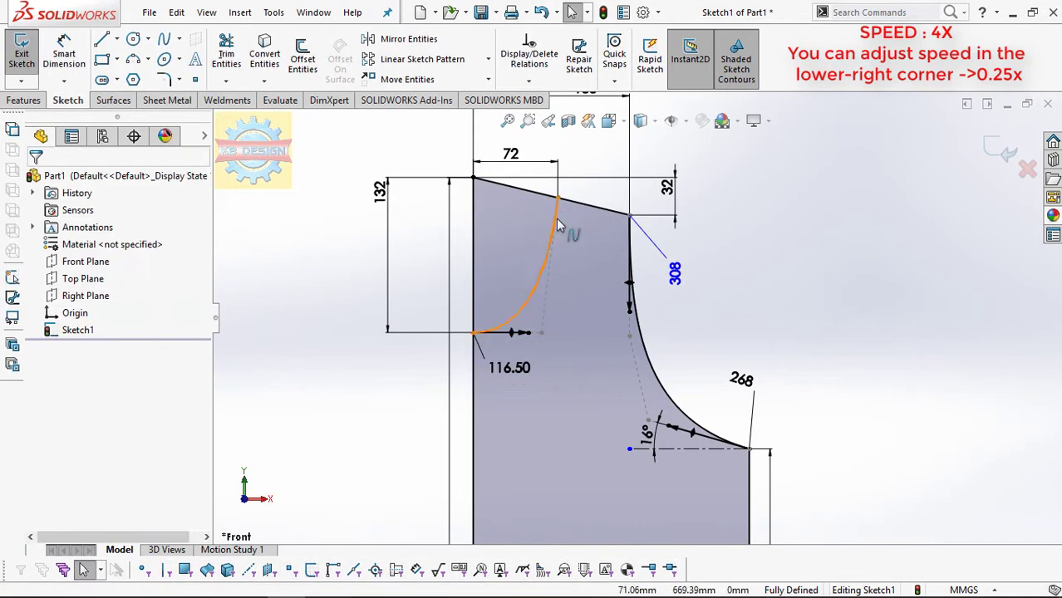
pyautogui.click(545, 264)
# Add a vertical reference line from the neckline top, 235 long
pyautogui.click(101, 39)
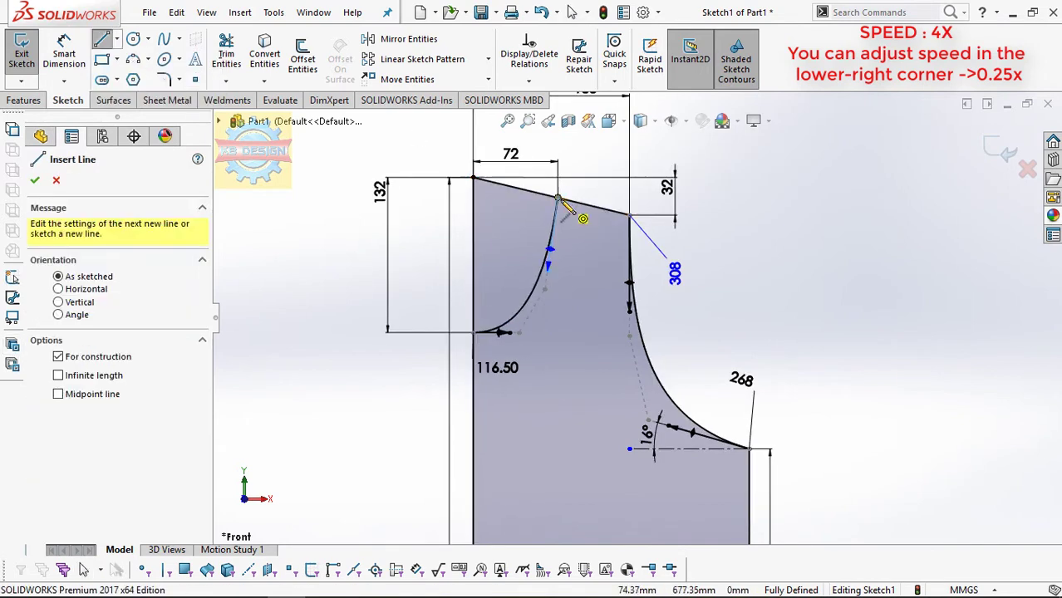
pyautogui.click(557, 200)
pyautogui.click(557, 333)
pyautogui.click(558, 274)
pyautogui.click(559, 303)
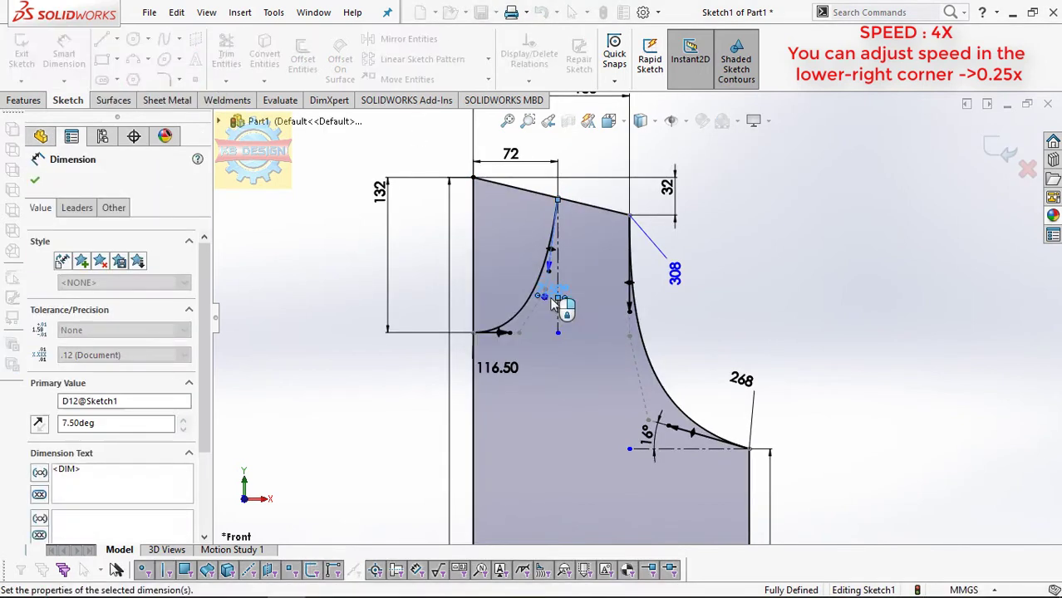
pyautogui.doubleClick(582, 253)
pyautogui.write('235')
pyautogui.press('Return')
# Draw the back neckline curve with 60.50 depth and a 110 tangent handle
pyautogui.click(545, 249)
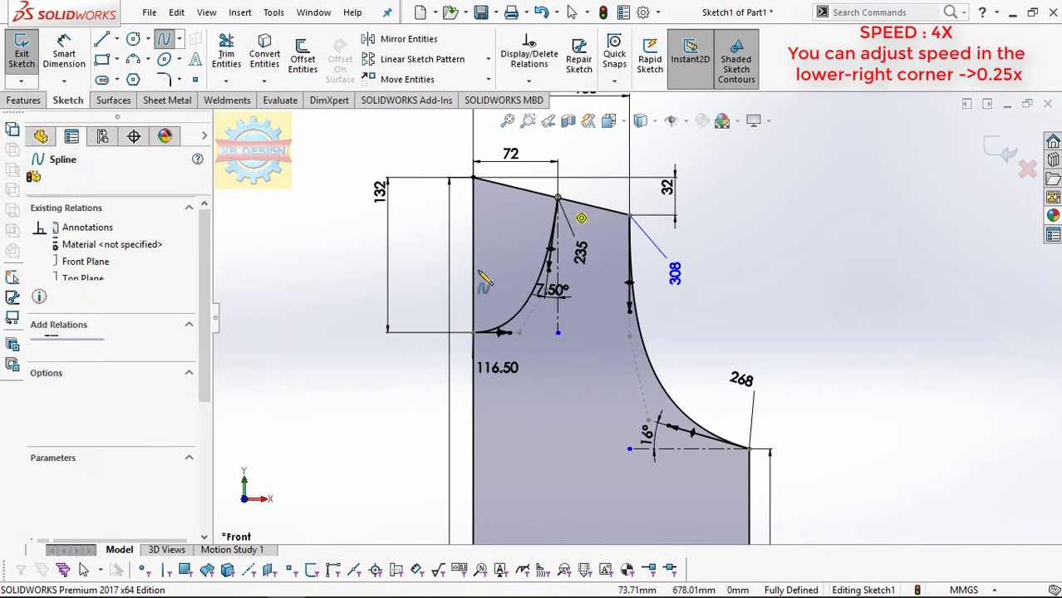
pyautogui.click(474, 178)
pyautogui.click(474, 268)
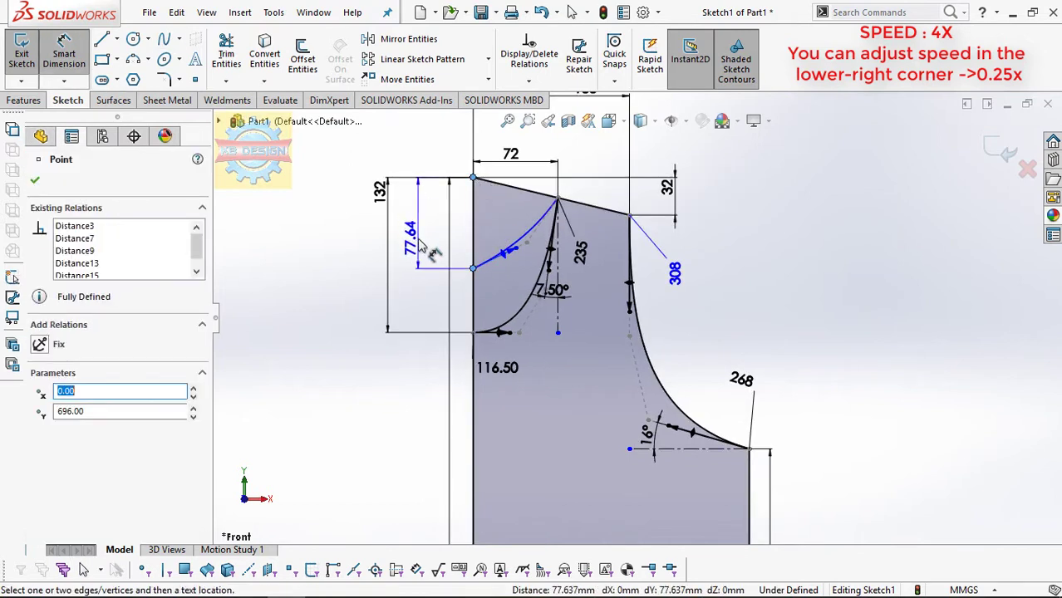
pyautogui.click(407, 220)
pyautogui.write('60.5')
pyautogui.press('Return')
pyautogui.click(504, 234)
pyautogui.click(504, 233)
pyautogui.click(428, 273)
pyautogui.write('110')
pyautogui.press('Return')
pyautogui.scroll(-2, 573, 199)
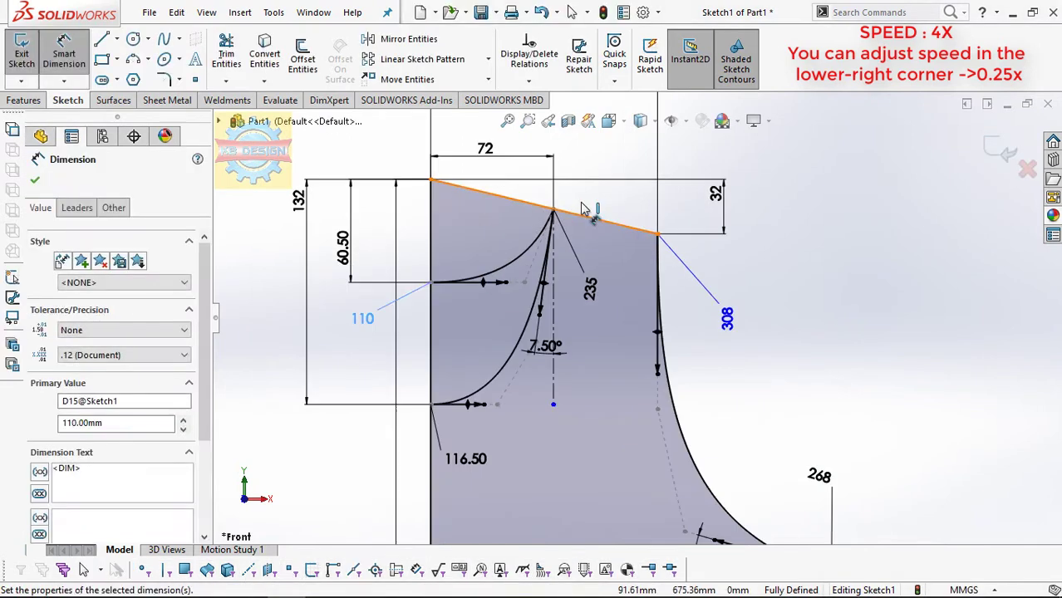
pyautogui.press('Escape')
# Set the back neckline's upper handle to 118, adjust the angle to 7.50°, and exit the sketch
pyautogui.click(536, 247)
pyautogui.press('d')
pyautogui.click(538, 236)
pyautogui.click(616, 170)
pyautogui.write('118')
pyautogui.press('Return')
pyautogui.click(541, 391)
pyautogui.doubleClick(526, 361)
pyautogui.press('Escape')
pyautogui.press('Escape')
pyautogui.press('f')
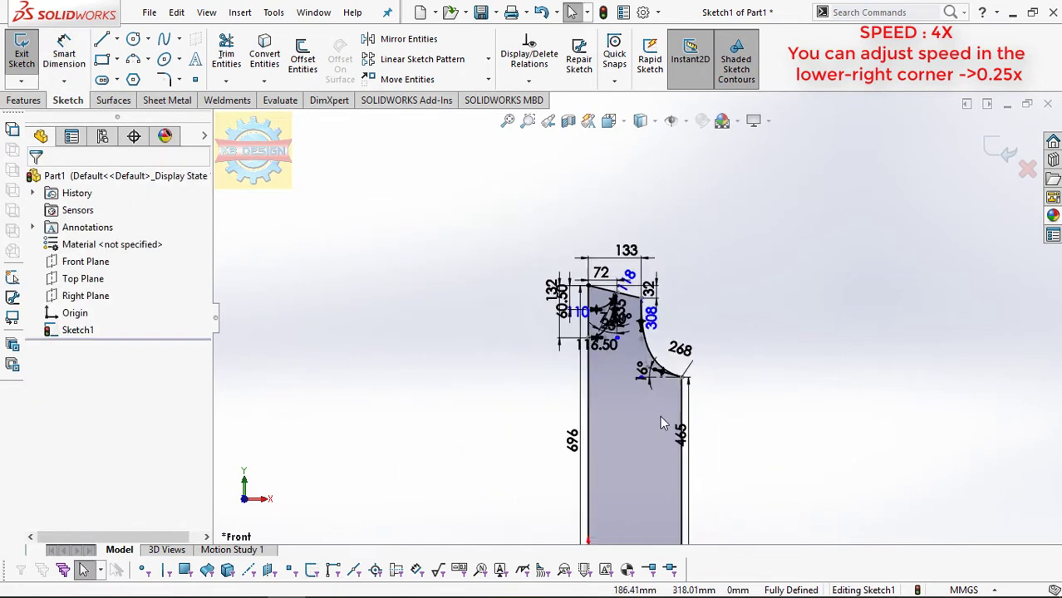
pyautogui.hotkey('ctrl', 'b')
# On the Top Plane, draw a spline from the origin and make its end coincident with the profile corner
pyautogui.click(83, 279)
pyautogui.click(21, 54)
pyautogui.click(163, 39)
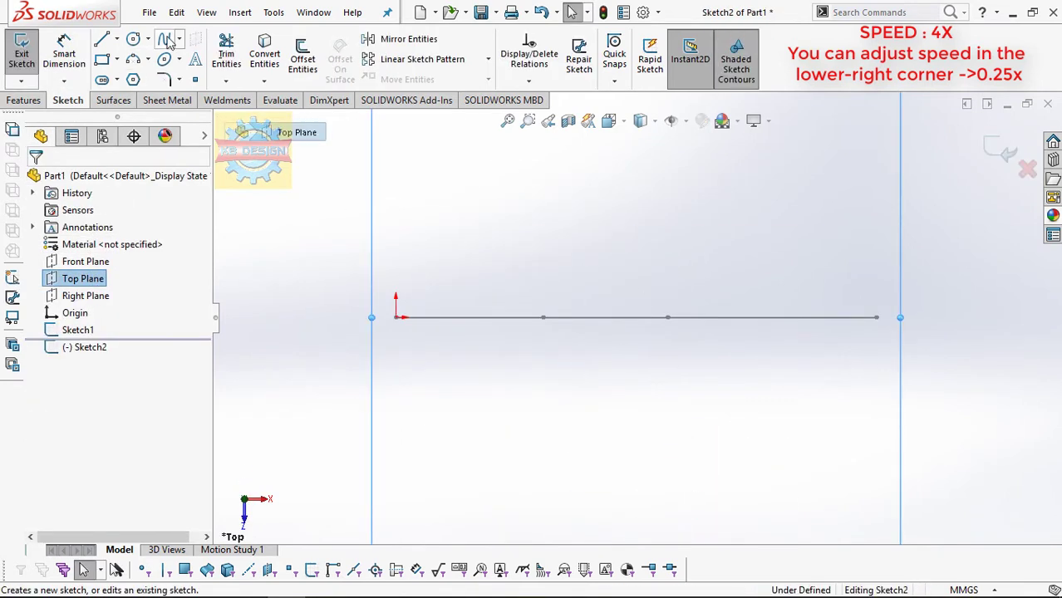
pyautogui.click(396, 316)
pyautogui.click(860, 317)
pyautogui.doubleClick(860, 316)
pyautogui.click(861, 319)
pyautogui.moveTo(861, 319); pyautogui.dragTo(903, 284, button='middle')
pyautogui.scroll(-3, 760, 380)
pyautogui.click(39, 467)
pyautogui.scroll(4, 550, 355)
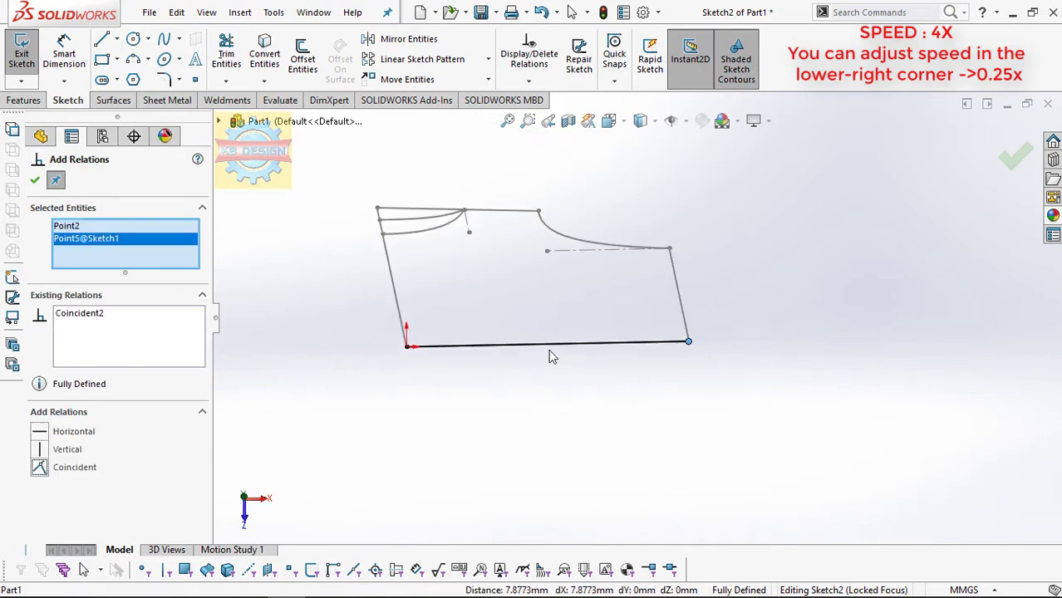
# Add a construction line 100 below the origin and a hem spline to the profile corner
pyautogui.click(519, 356)
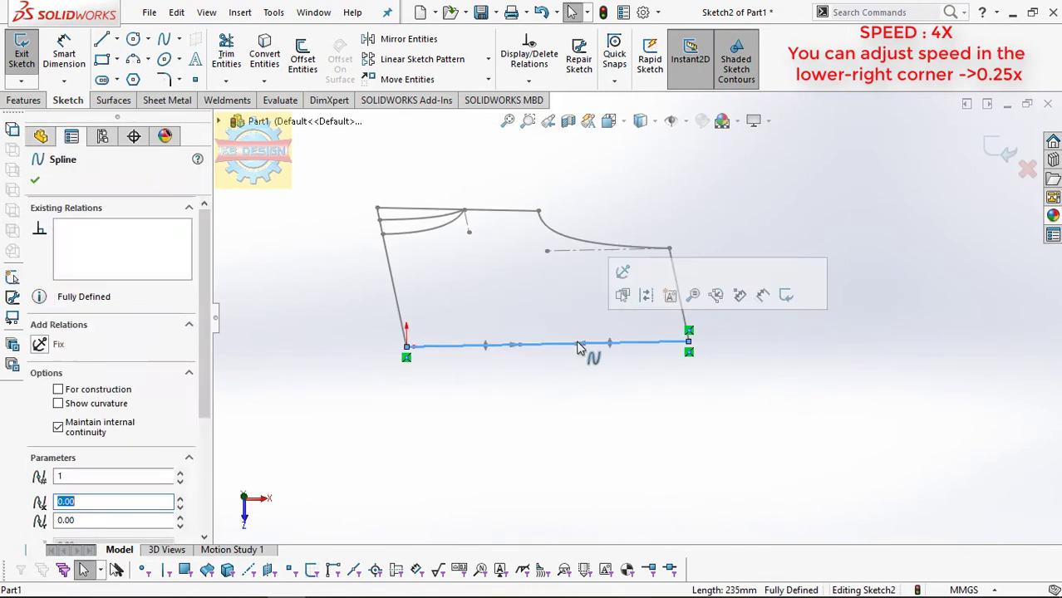
pyautogui.press('Escape')
pyautogui.press('l')
pyautogui.click(406, 348)
pyautogui.click(407, 416)
pyautogui.press('Escape')
pyautogui.click(164, 39)
pyautogui.click(407, 416)
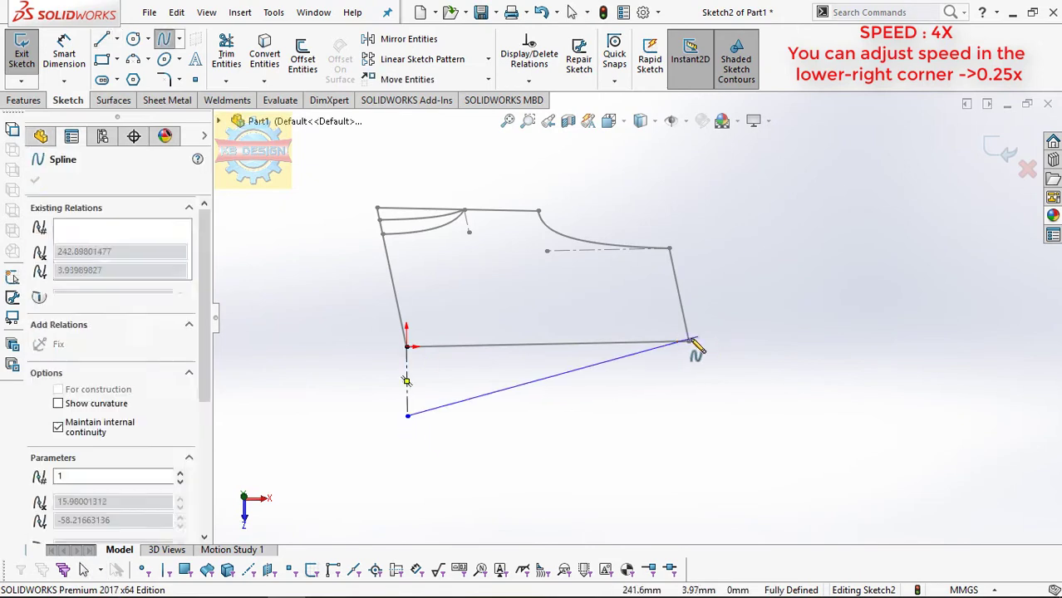
pyautogui.click(407, 386)
pyautogui.click(372, 387)
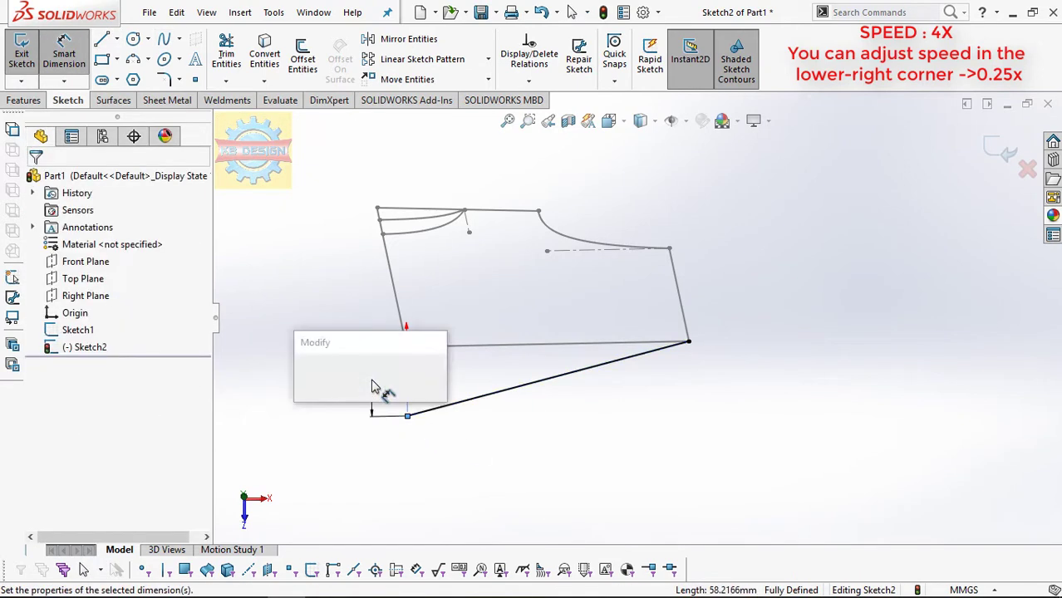
pyautogui.write('100')
pyautogui.press('Return')
# Make the hem spline's end tangent vertical at 270° with a 216 handle, then exit the sketch
pyautogui.click(582, 384)
pyautogui.moveTo(652, 359); pyautogui.dragTo(675, 407)
pyautogui.write('270')
pyautogui.press('Return')
pyautogui.click(64, 54)
pyautogui.click(689, 399)
pyautogui.click(728, 358)
pyautogui.press('Return')
pyautogui.click(561, 456)
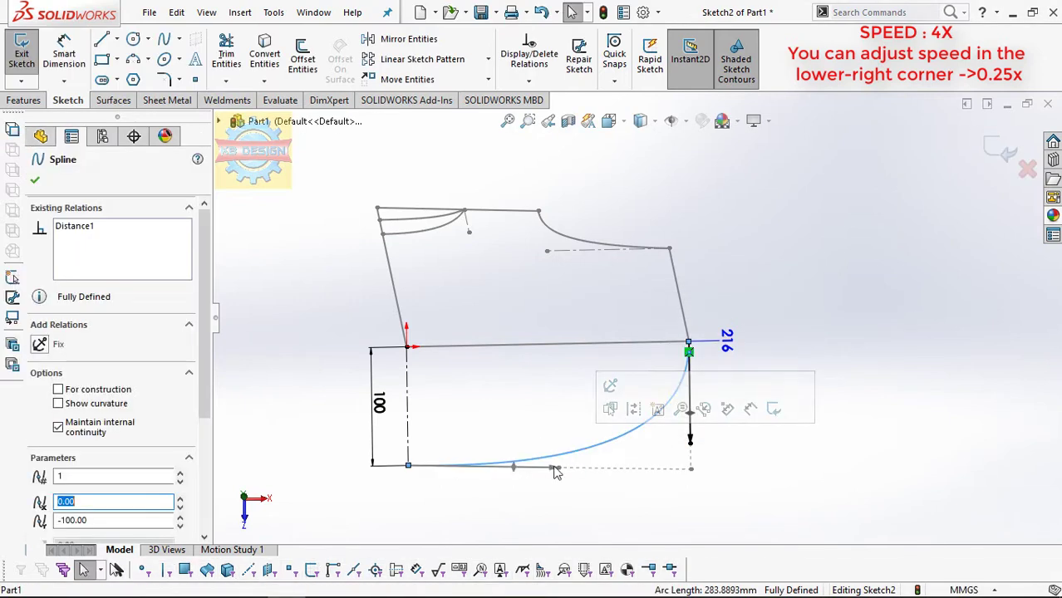
pyautogui.click(609, 464)
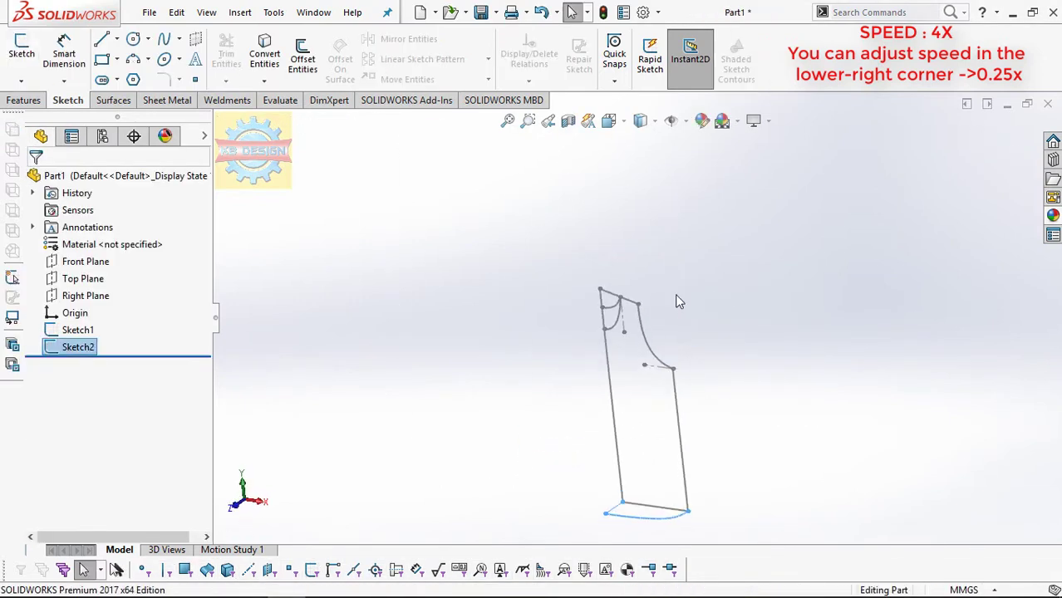
pyautogui.click(113, 99)
# Surface-extrude Sketch2 up to the armhole bottom vertex
pyautogui.click(45, 64)
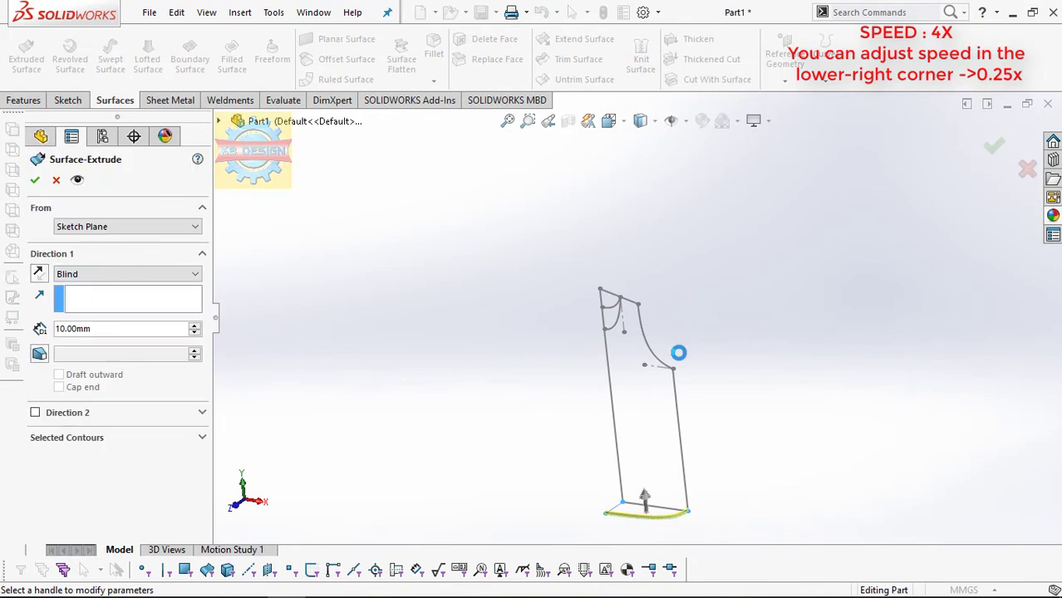
pyautogui.click(164, 312)
pyautogui.click(125, 274)
pyautogui.click(151, 297)
pyautogui.click(674, 369)
pyautogui.click(35, 180)
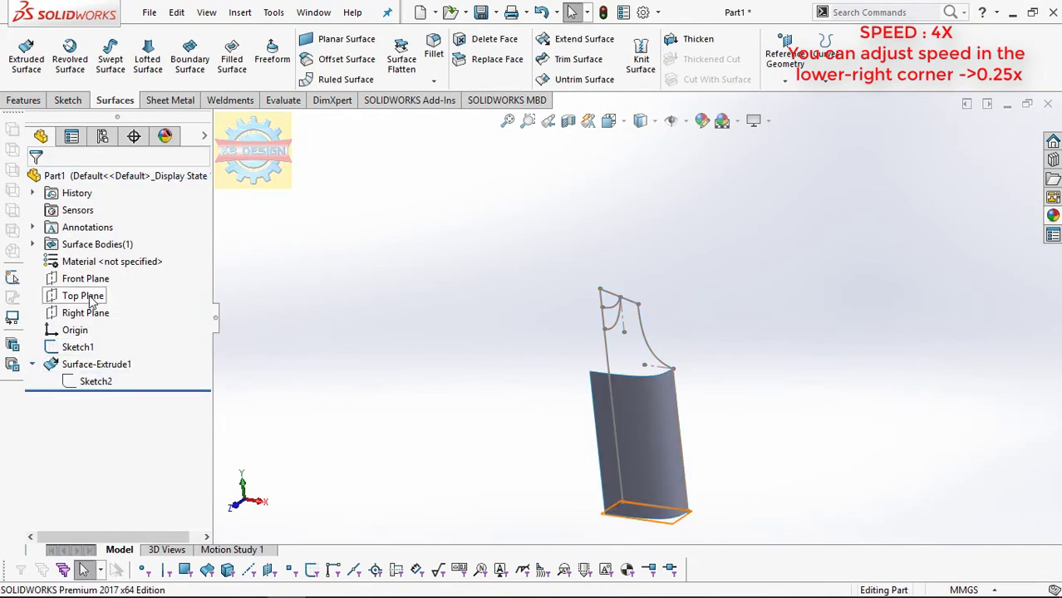
# Draw a spline on the Top Plane from the line's end and bend it into an arc
pyautogui.click(91, 303)
pyautogui.click(105, 280)
pyautogui.click(876, 228)
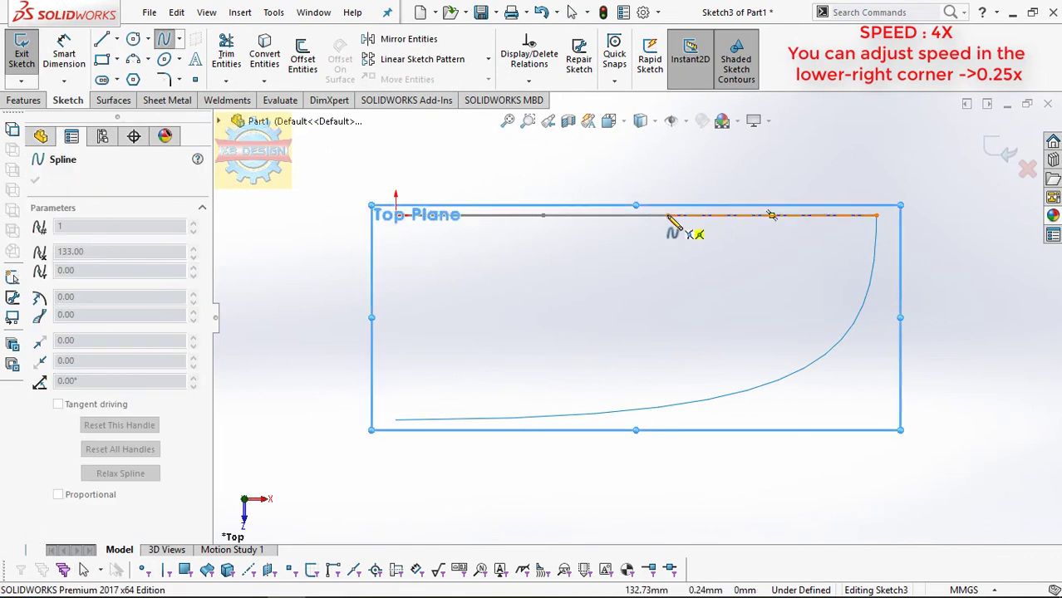
pyautogui.click(738, 214)
pyautogui.click(677, 216)
pyautogui.moveTo(677, 216); pyautogui.dragTo(686, 235, button='middle')
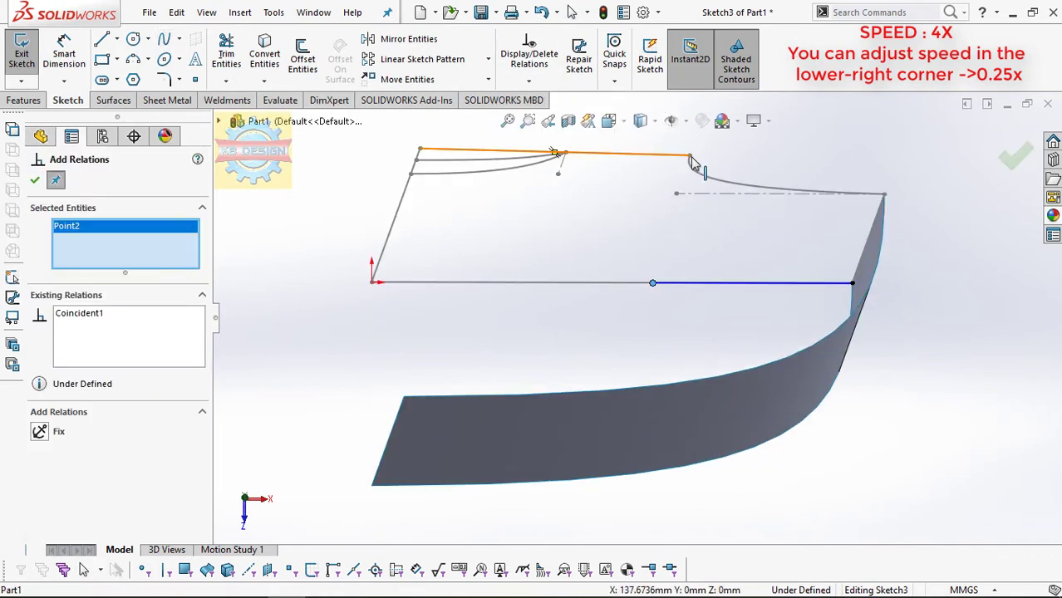
pyautogui.moveTo(694, 162); pyautogui.dragTo(696, 228, button='middle')
pyautogui.press('Escape')
pyautogui.hotkey('ctrl', '8')
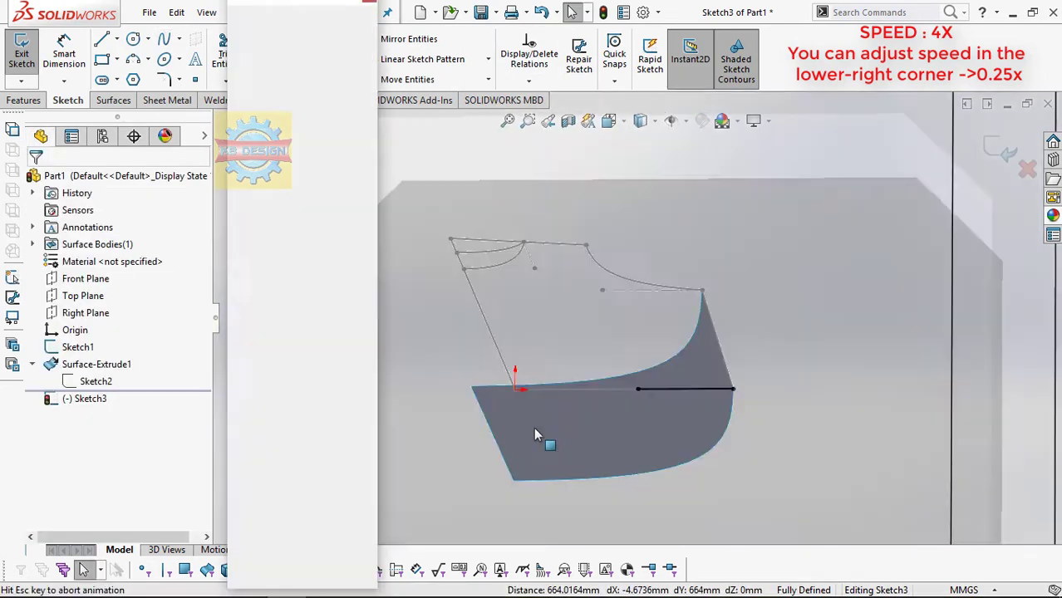
pyautogui.click(748, 217)
pyautogui.moveTo(722, 218); pyautogui.dragTo(726, 318)
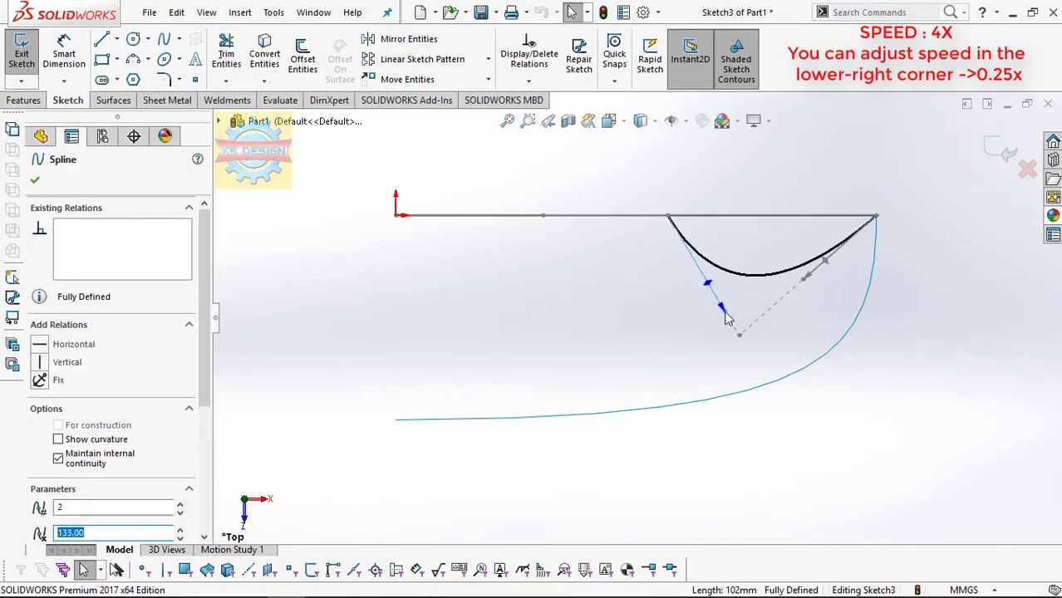
# Make the spline's start tangent vertical and dimension its handles 146.25, 50° and 149
pyautogui.click(46, 363)
pyautogui.click(606, 279)
pyautogui.write('146.25')
pyautogui.press('Return')
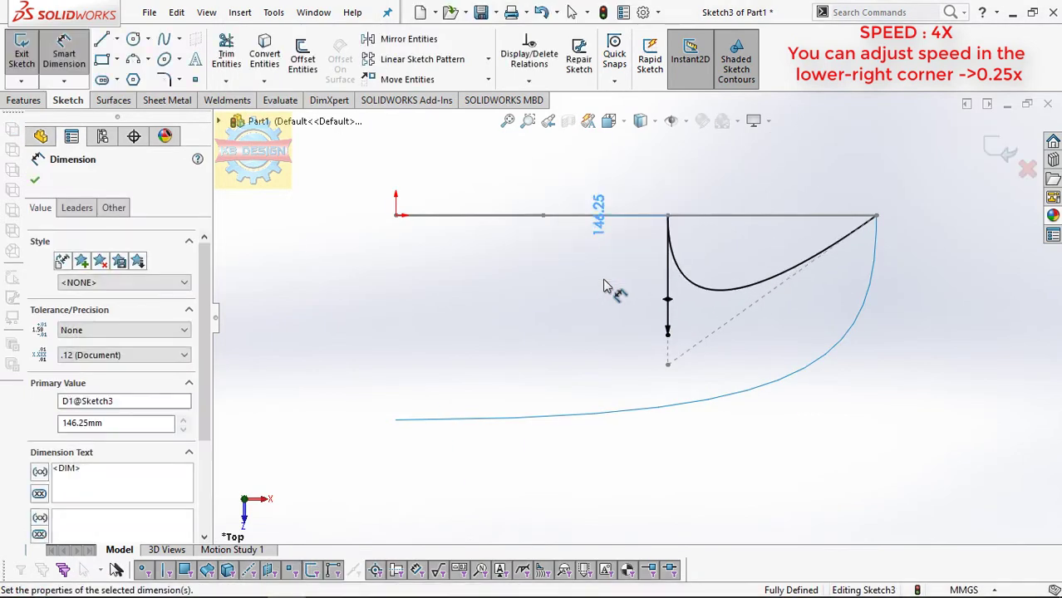
pyautogui.click(803, 270)
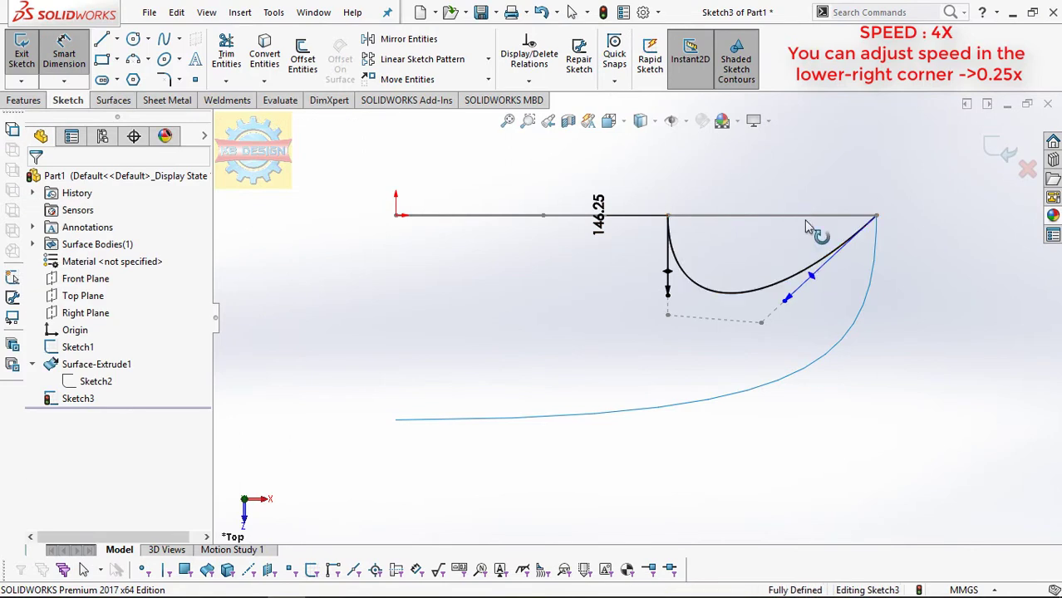
pyautogui.click(797, 249)
pyautogui.write('50')
pyautogui.press('Return')
pyautogui.click(871, 274)
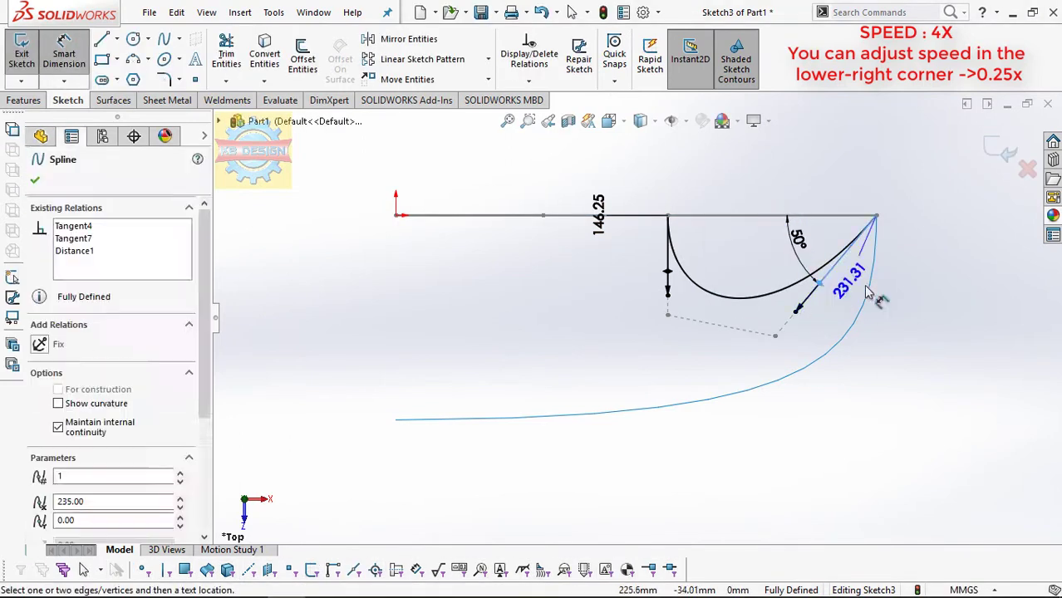
pyautogui.click(880, 286)
pyautogui.write('149')
pyautogui.press('Return')
pyautogui.click(1002, 149)
# Convert the armhole spline into a new Front Plane sketch, Sketch4
pyautogui.click(115, 100)
pyautogui.click(825, 81)
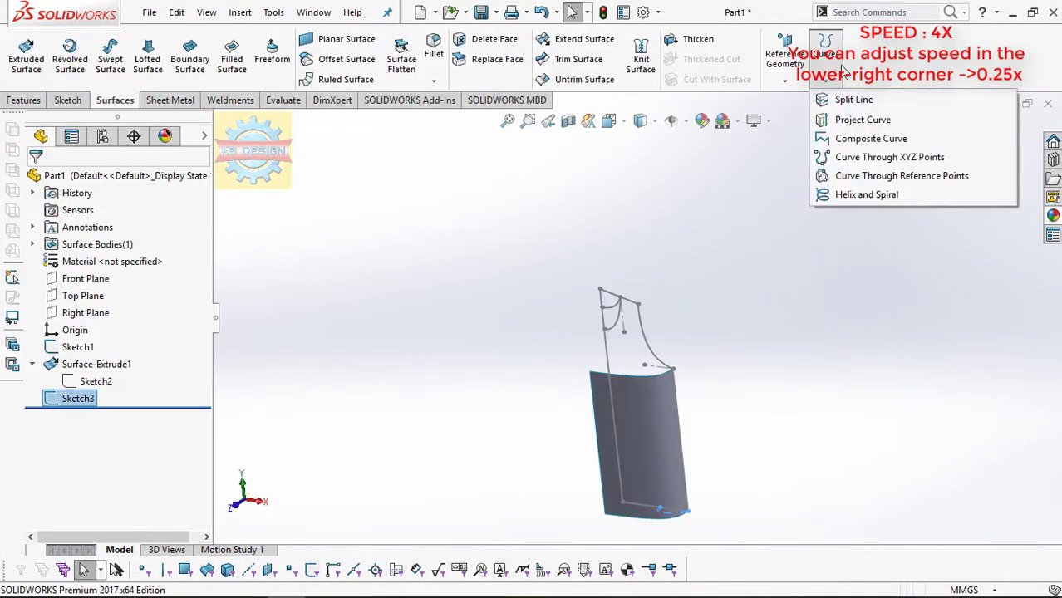
pyautogui.click(1036, 113)
pyautogui.click(51, 180)
pyautogui.click(56, 281)
pyautogui.click(272, 58)
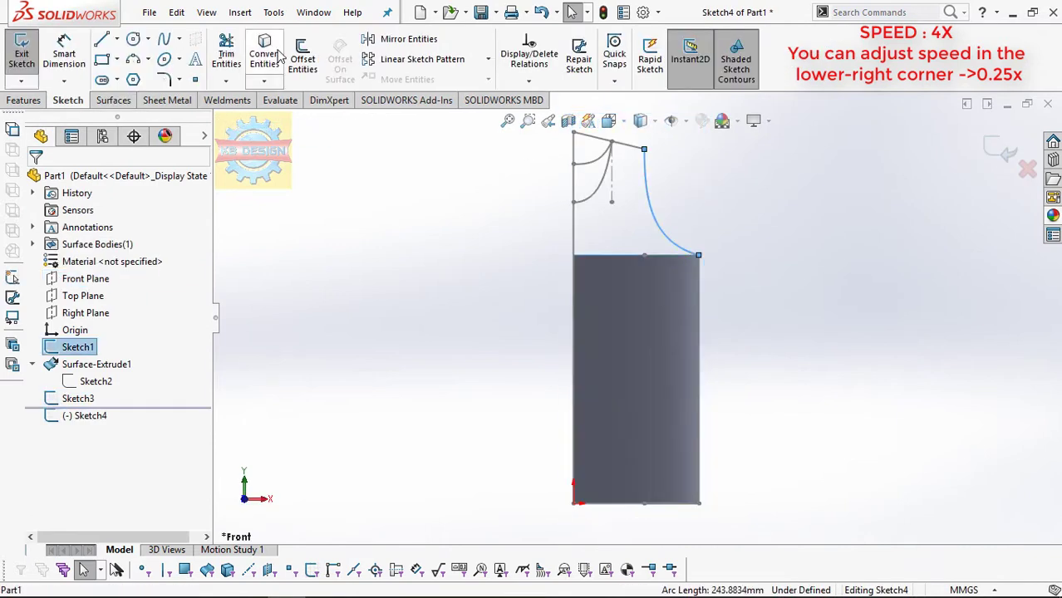
pyautogui.click(23, 58)
pyautogui.click(114, 99)
# Project Sketch4 onto Sketch3 as a sketch-on-sketch projected curve, Curve1
pyautogui.click(823, 74)
pyautogui.click(863, 119)
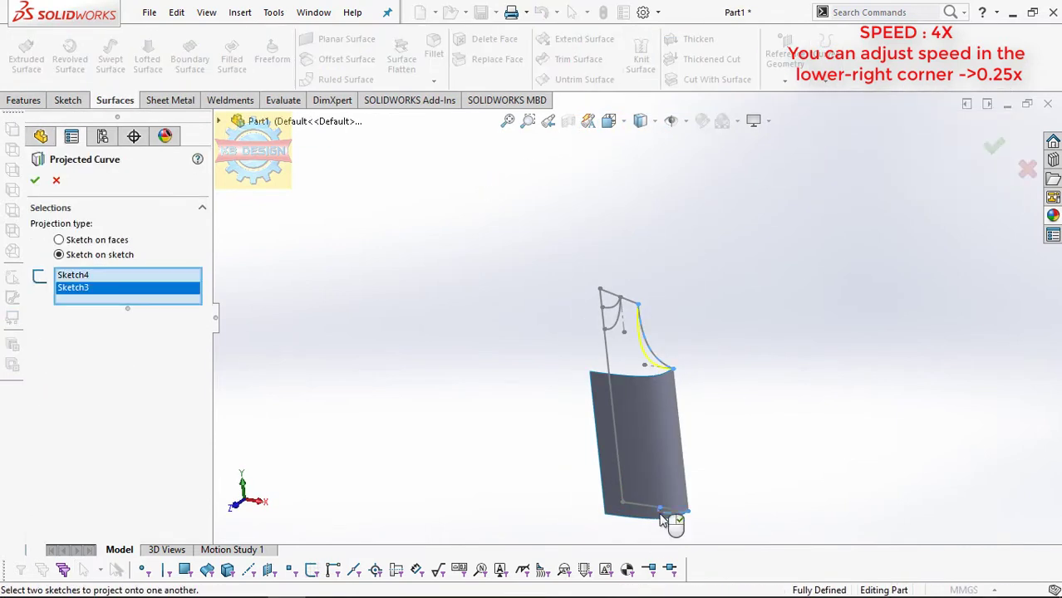
pyautogui.scroll(-5, 659, 225)
pyautogui.scroll(-3, 652, 249)
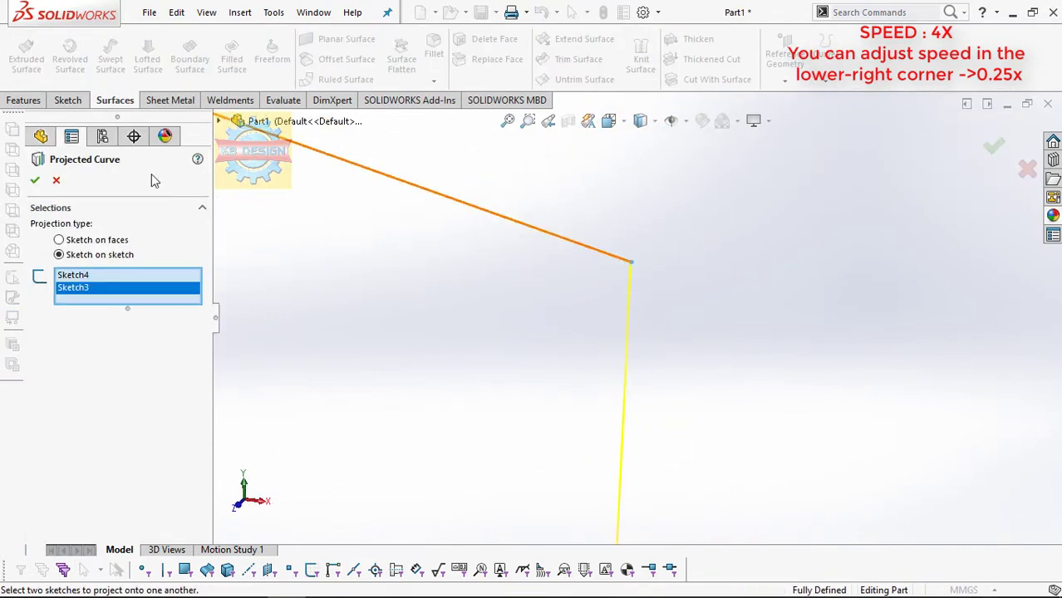
pyautogui.click(34, 180)
pyautogui.scroll(3, 613, 300)
pyautogui.scroll(3, 656, 304)
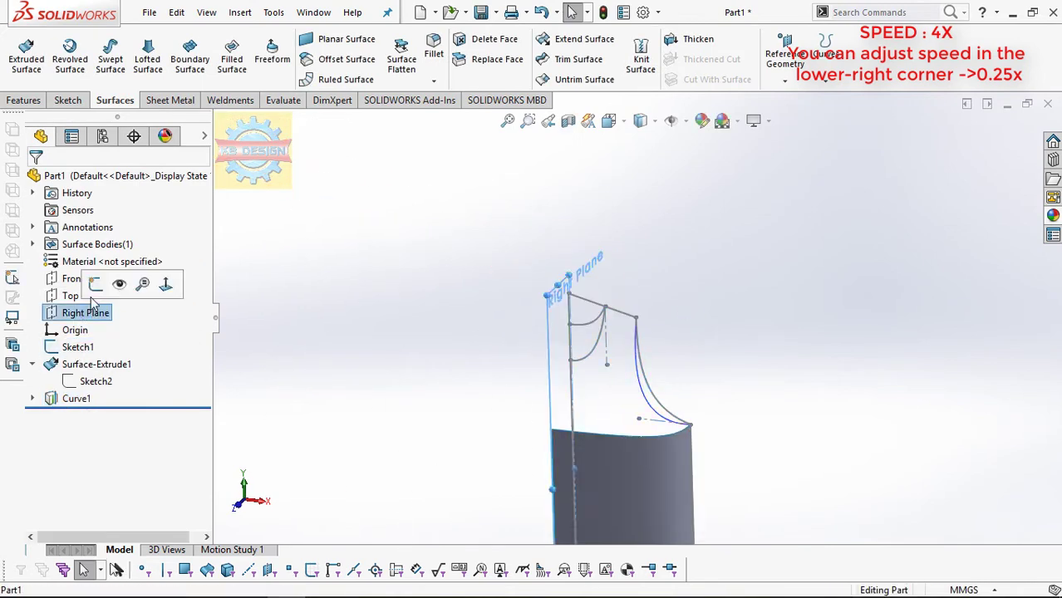
# On the Right Plane, draw a spline to the top point, make it coincident, and shape its tangent
pyautogui.click(95, 284)
pyautogui.doubleClick(585, 196)
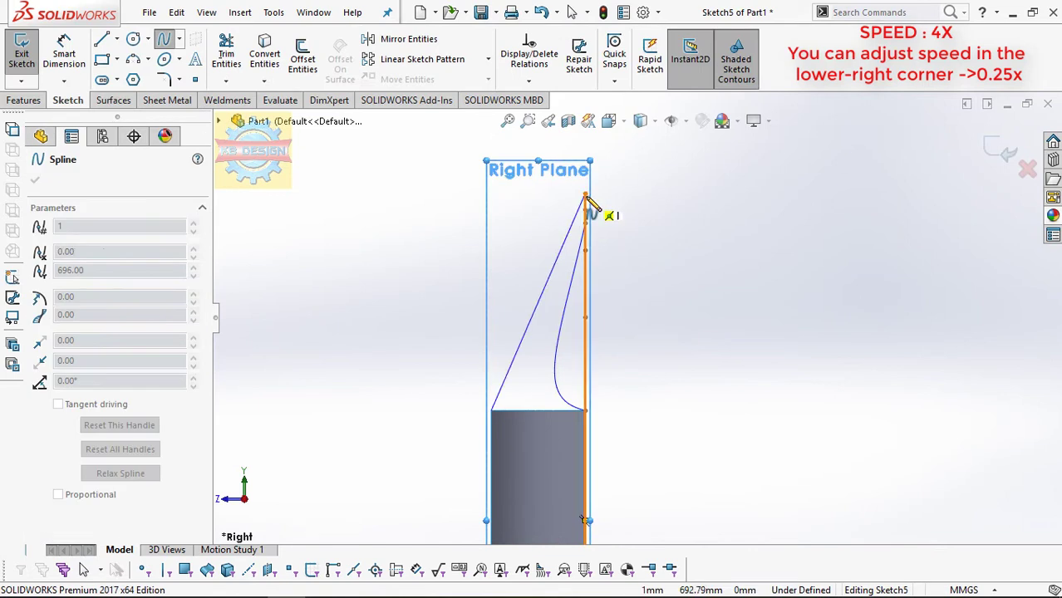
pyautogui.click(529, 80)
pyautogui.click(541, 114)
pyautogui.click(568, 196)
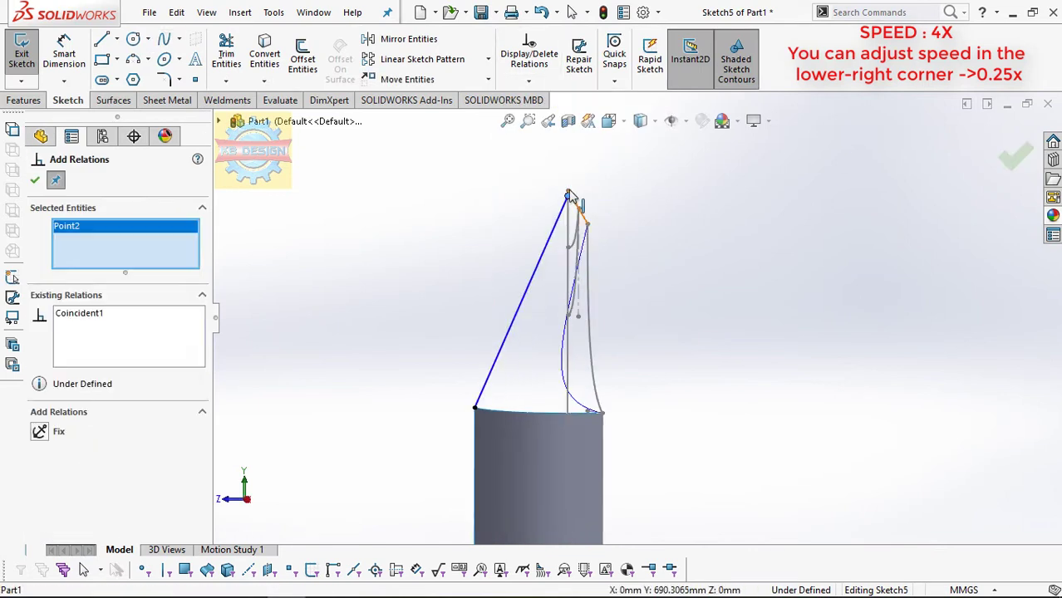
pyautogui.click(42, 470)
pyautogui.press('Escape')
pyautogui.press('space')
pyautogui.click(615, 324)
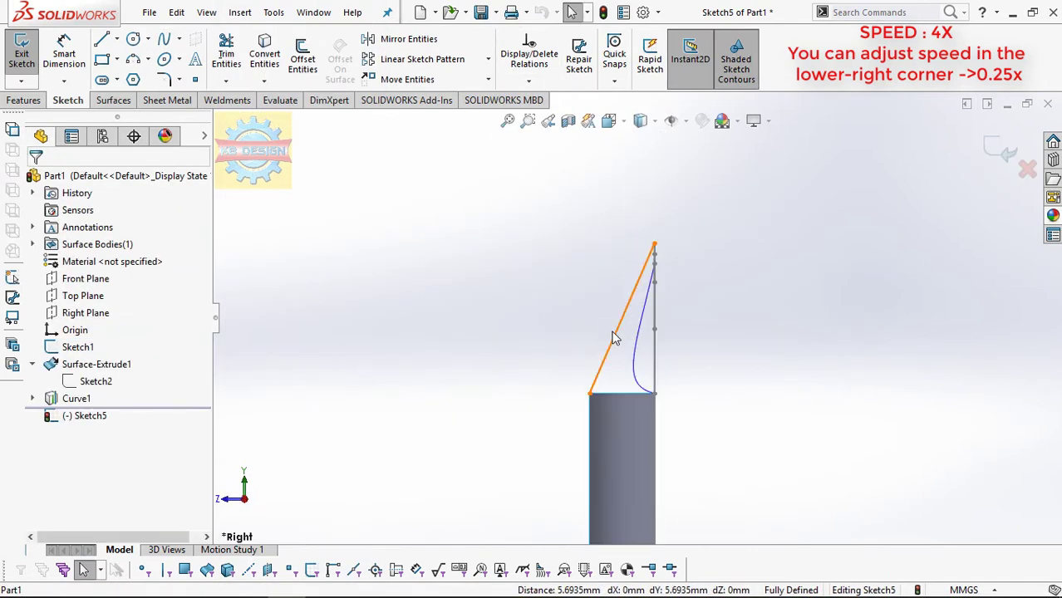
pyautogui.click(601, 341)
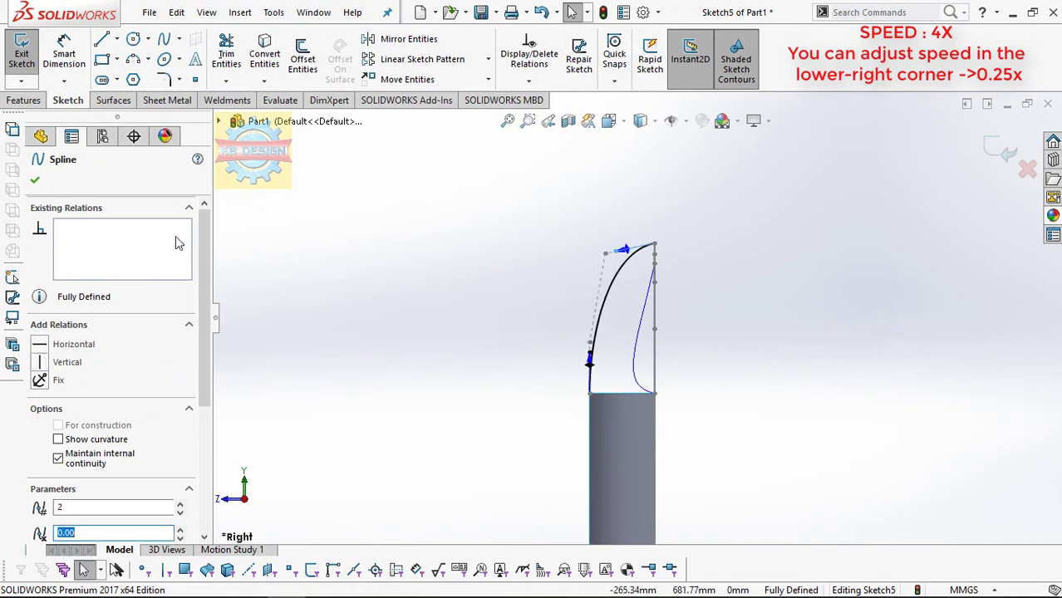
pyautogui.click(515, 281)
# Dimension the spline's heights 316.50 and 340.50, then close Sketch5
pyautogui.click(519, 374)
pyautogui.press('Return')
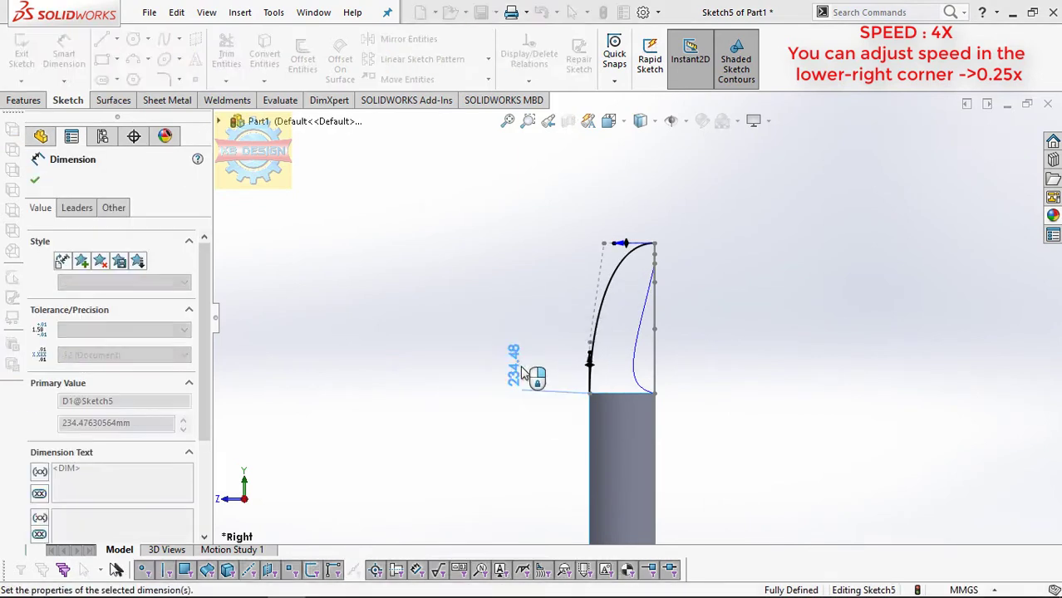
pyautogui.press('Escape')
pyautogui.click(633, 223)
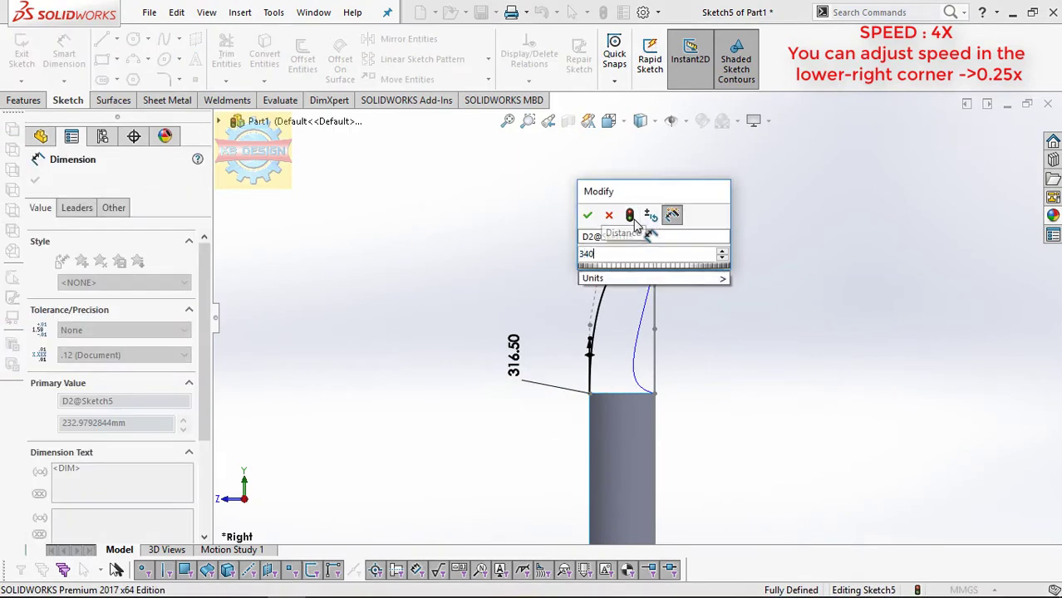
pyautogui.press('Return')
pyautogui.press('Escape')
pyautogui.click(22, 50)
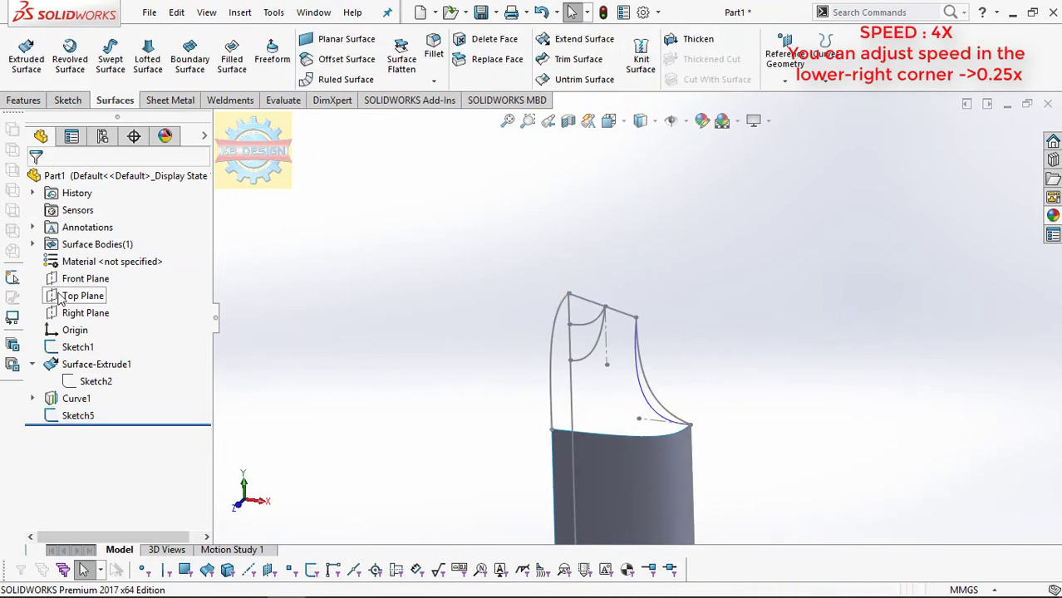
# Convert the shoulder line into Sketch6 on the Front Plane
pyautogui.click(86, 279)
pyautogui.click(77, 347)
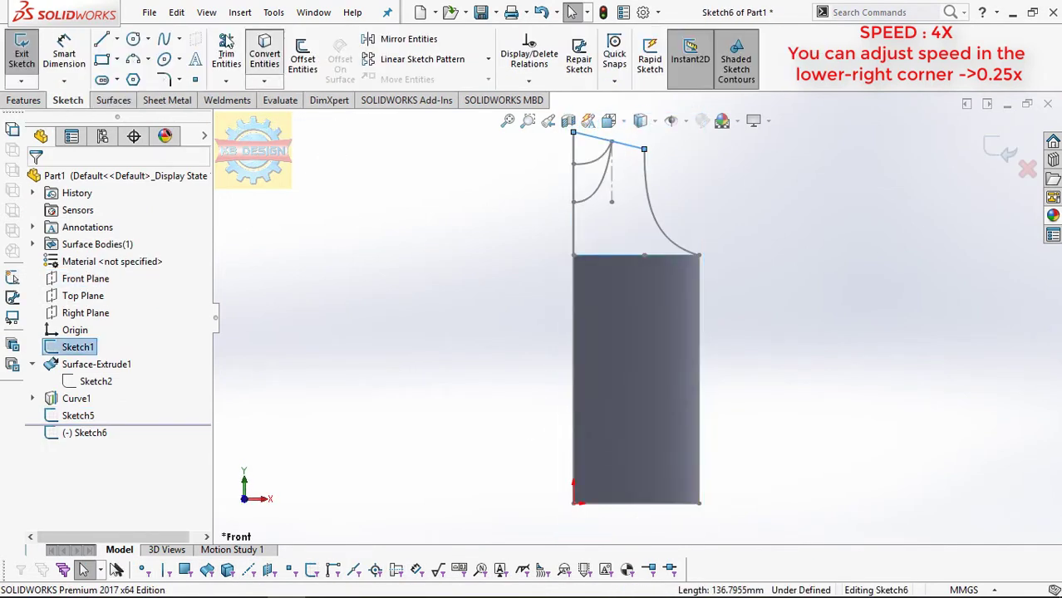
pyautogui.click(593, 353)
pyautogui.press('Escape')
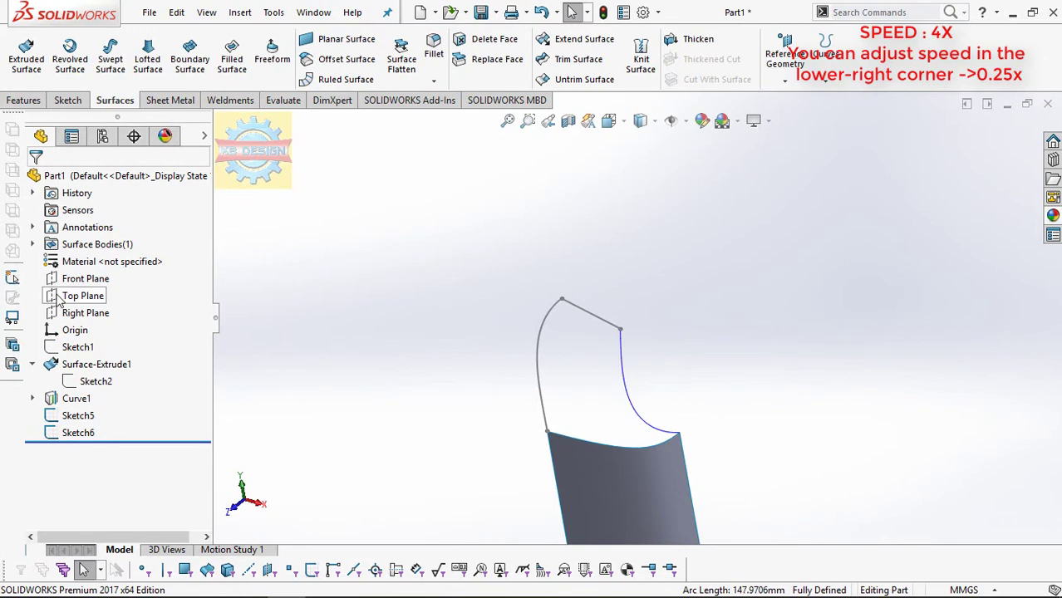
# Create Plane1 through the surface's top corner, parallel to the Top Plane
pyautogui.click(83, 296)
pyautogui.click(166, 283)
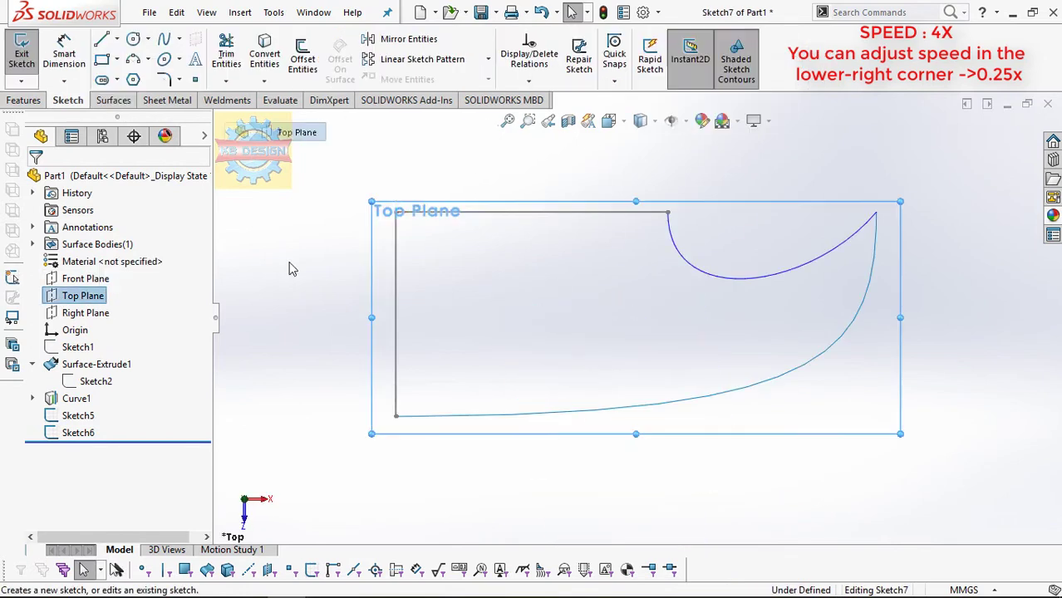
pyautogui.click(22, 50)
pyautogui.click(115, 100)
pyautogui.click(784, 58)
pyautogui.click(799, 97)
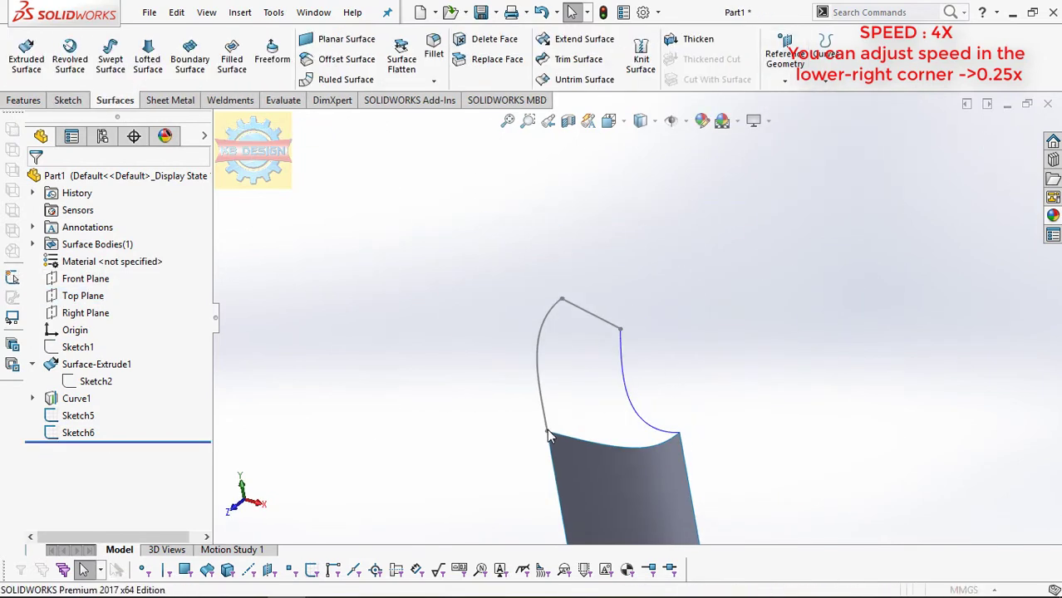
pyautogui.click(544, 434)
pyautogui.click(220, 122)
pyautogui.click(279, 240)
# Add Sketch8 on Plane1
pyautogui.click(35, 183)
pyautogui.click(67, 100)
pyautogui.click(22, 49)
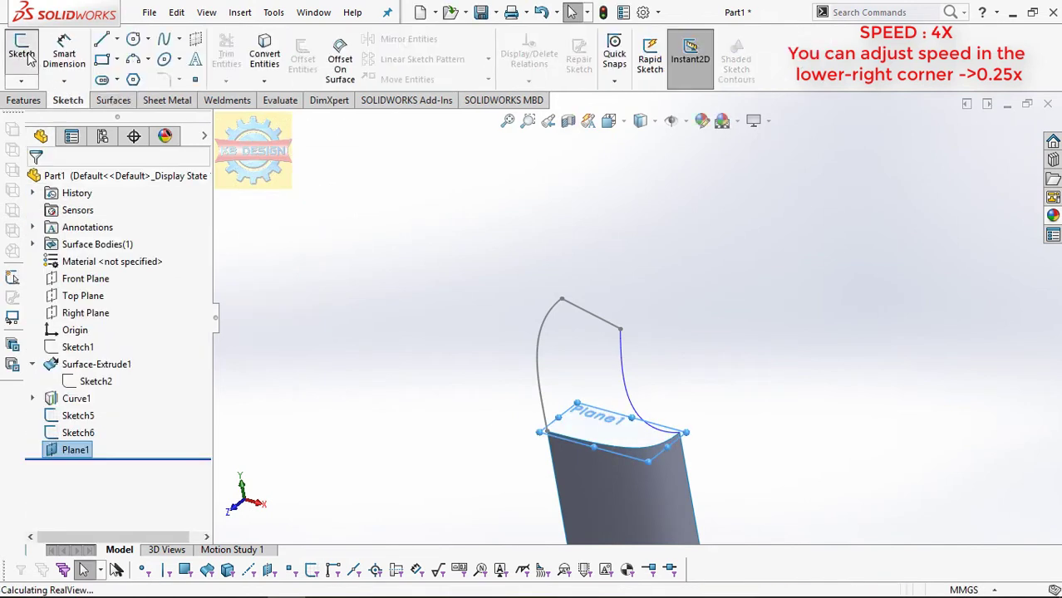
pyautogui.click(22, 50)
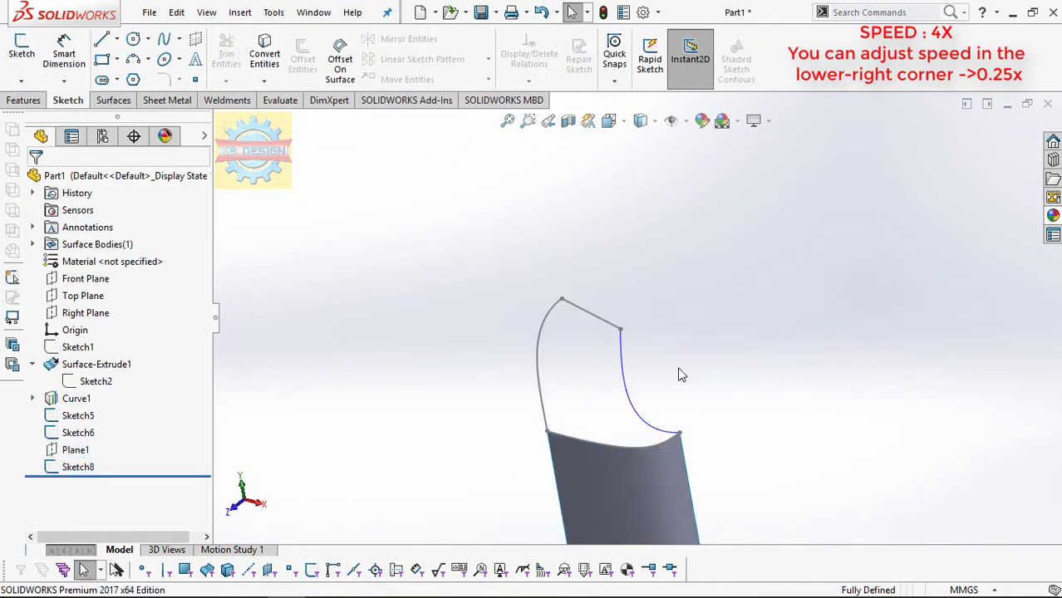
# Convert the projected armhole curve into 3DSketch1
pyautogui.click(113, 99)
pyautogui.click(67, 100)
pyautogui.click(22, 81)
pyautogui.click(42, 104)
pyautogui.click(264, 59)
pyautogui.click(35, 152)
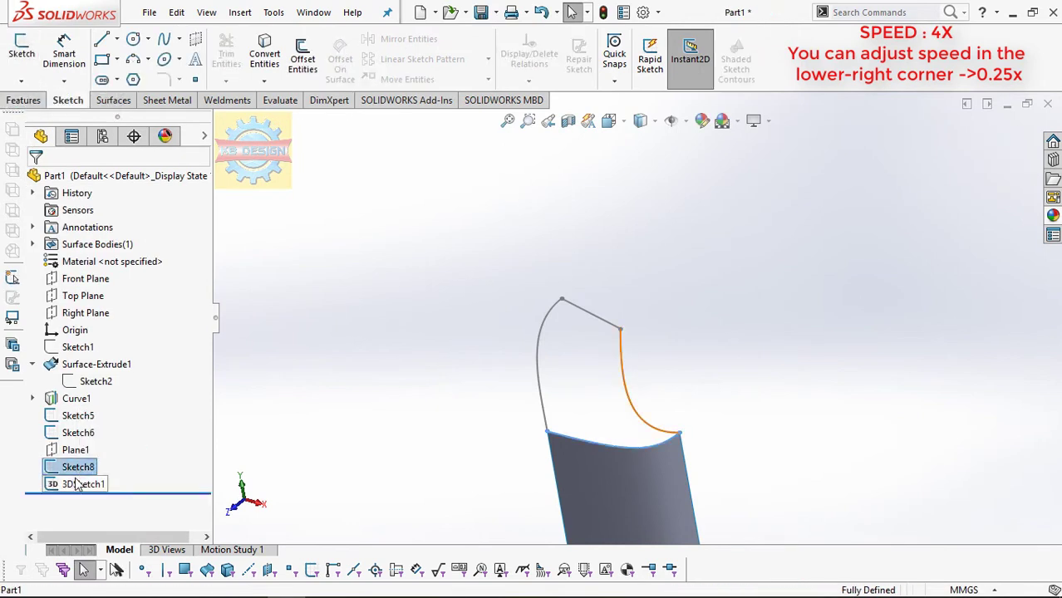
pyautogui.click(63, 401)
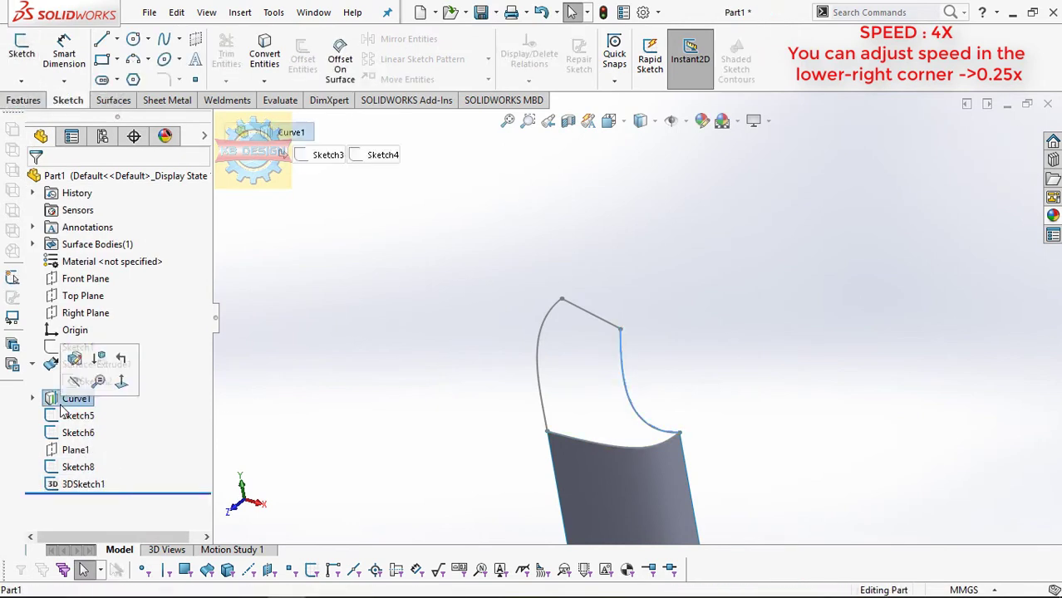
pyautogui.click(119, 99)
# Start a Boundary Surface with Sketch6 and Sketch8 as Direction 1 curves
pyautogui.click(190, 59)
pyautogui.click(565, 437)
pyautogui.click(592, 316)
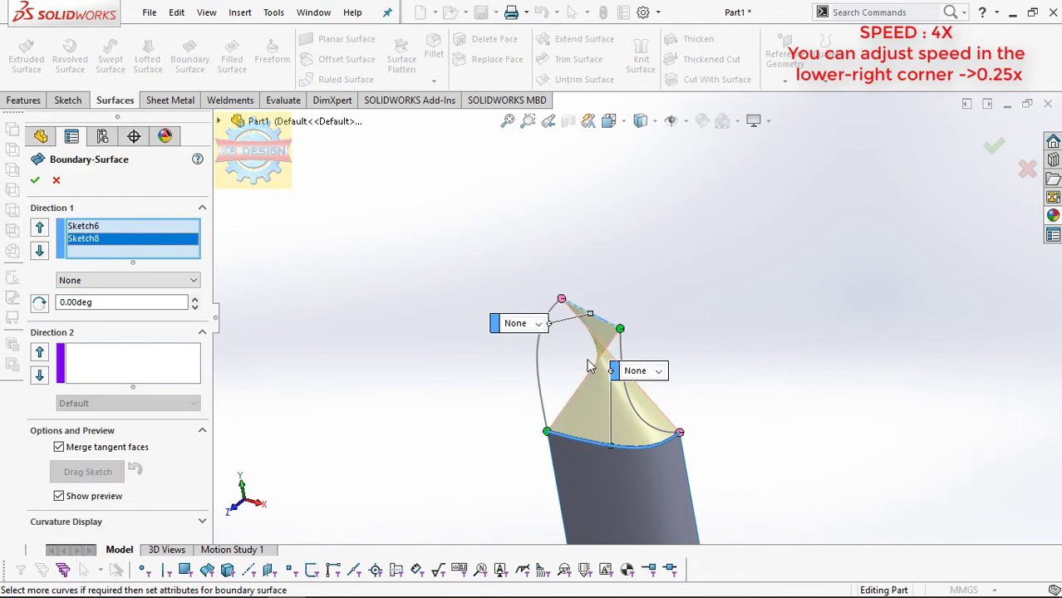
pyautogui.hotkey('ctrl', '1')
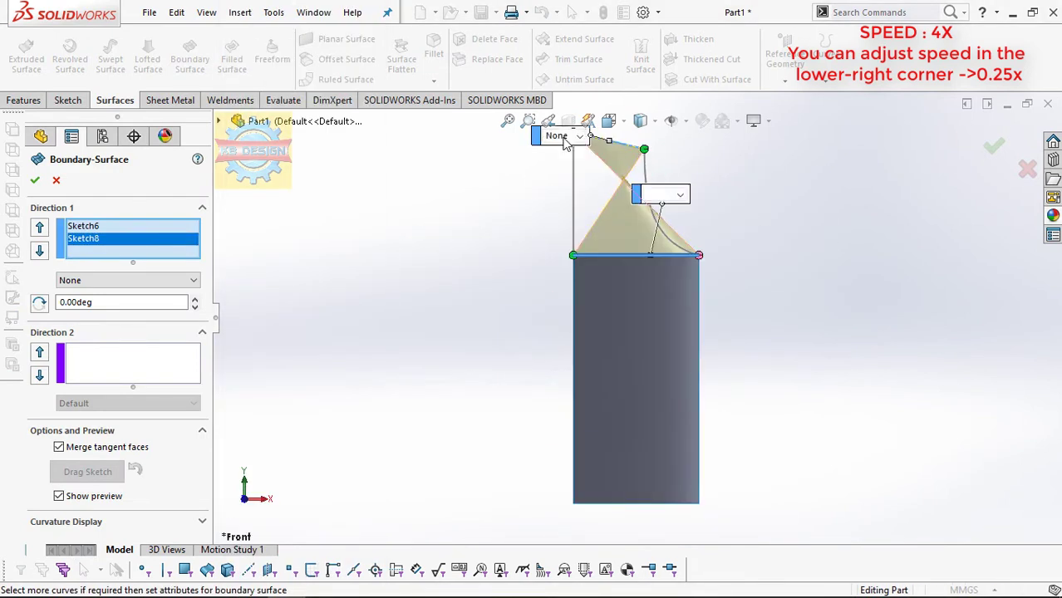
pyautogui.rightClick(148, 229)
pyautogui.click(200, 257)
pyautogui.click(641, 159)
pyautogui.click(589, 362)
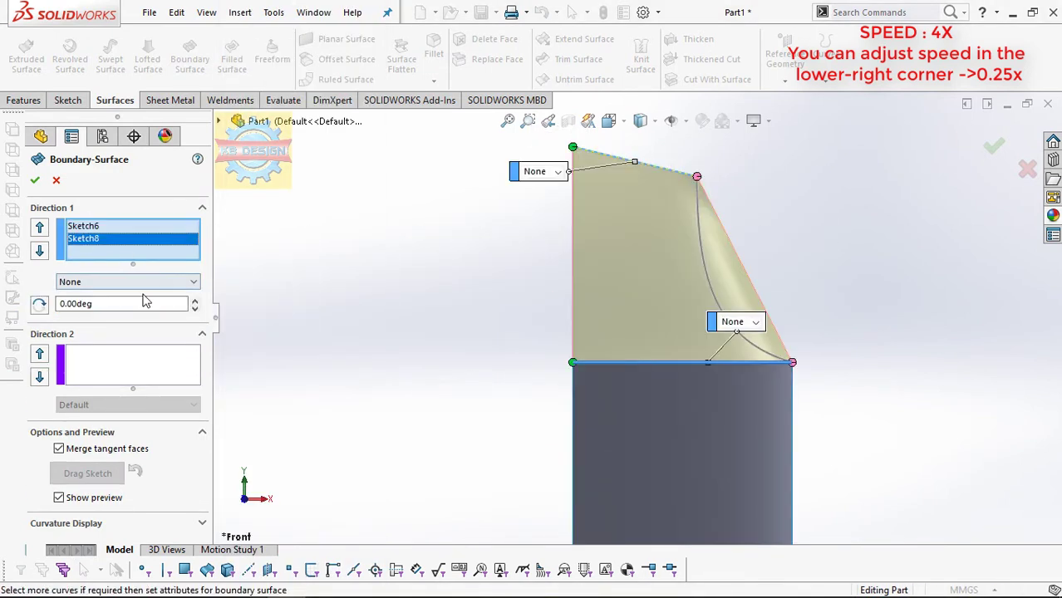
# Add Sketch5 and 3DSketch1 as Direction 2 curves and accept Boundary-Surface1
pyautogui.click(129, 365)
pyautogui.click(573, 217)
pyautogui.click(728, 270)
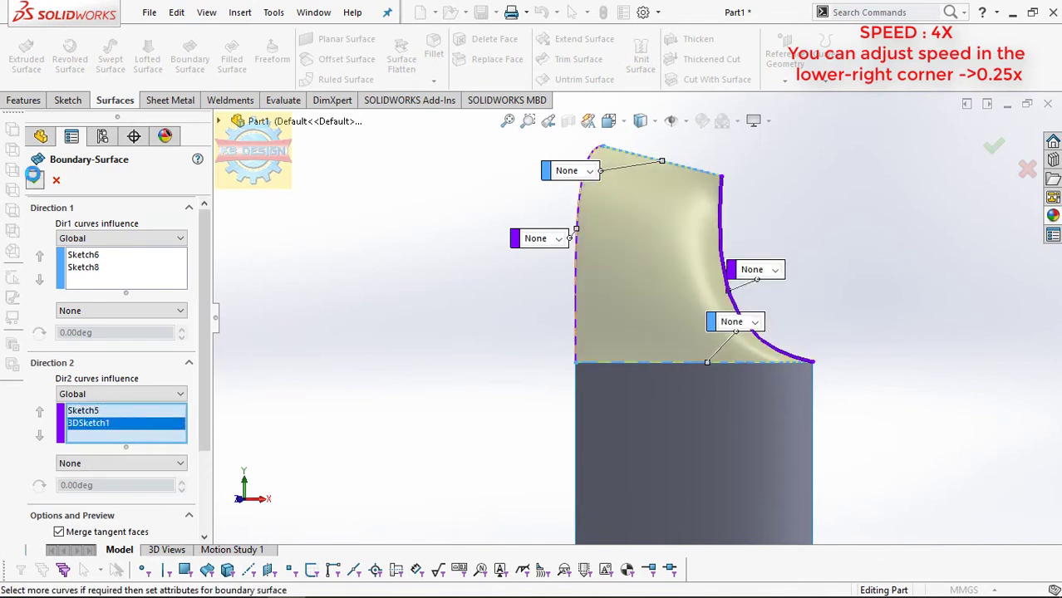
pyautogui.click(32, 175)
pyautogui.click(71, 399)
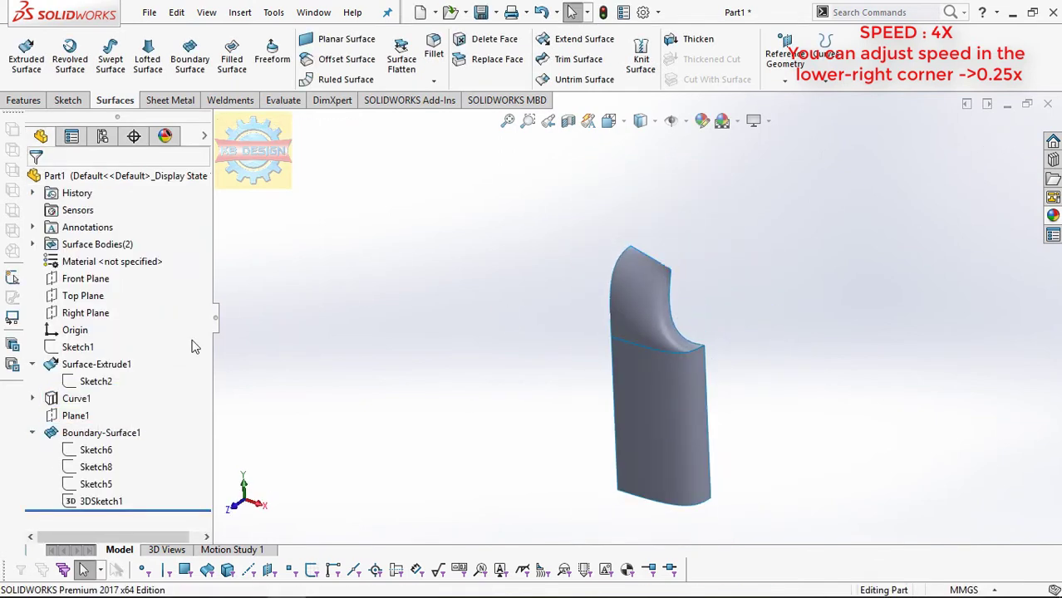
# Sketch a spline and a vertical line along the side edge on the Right Plane
pyautogui.click(86, 313)
pyautogui.click(124, 291)
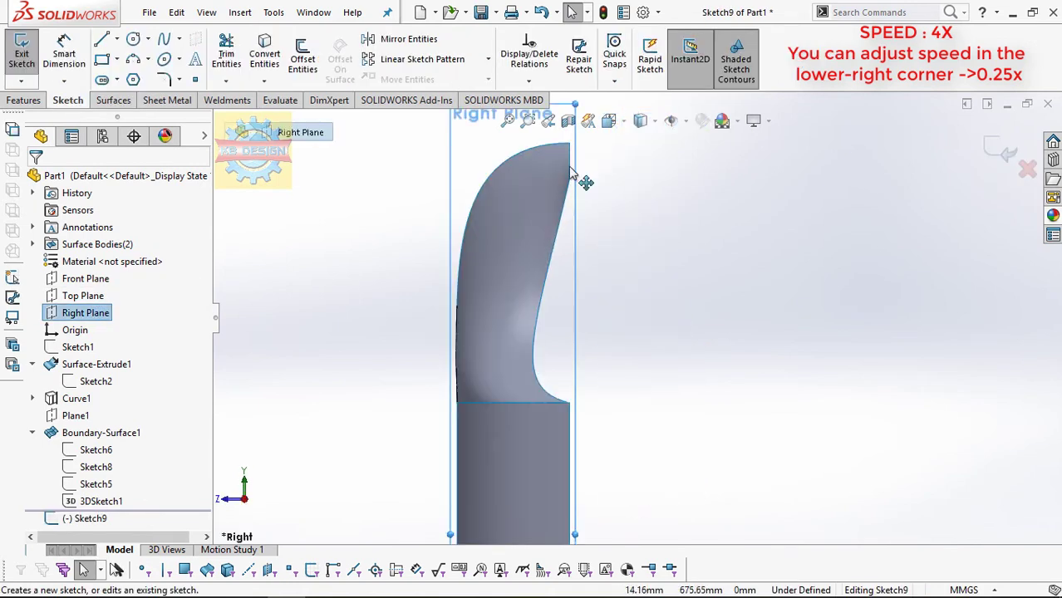
pyautogui.click(569, 179)
pyautogui.doubleClick(569, 403)
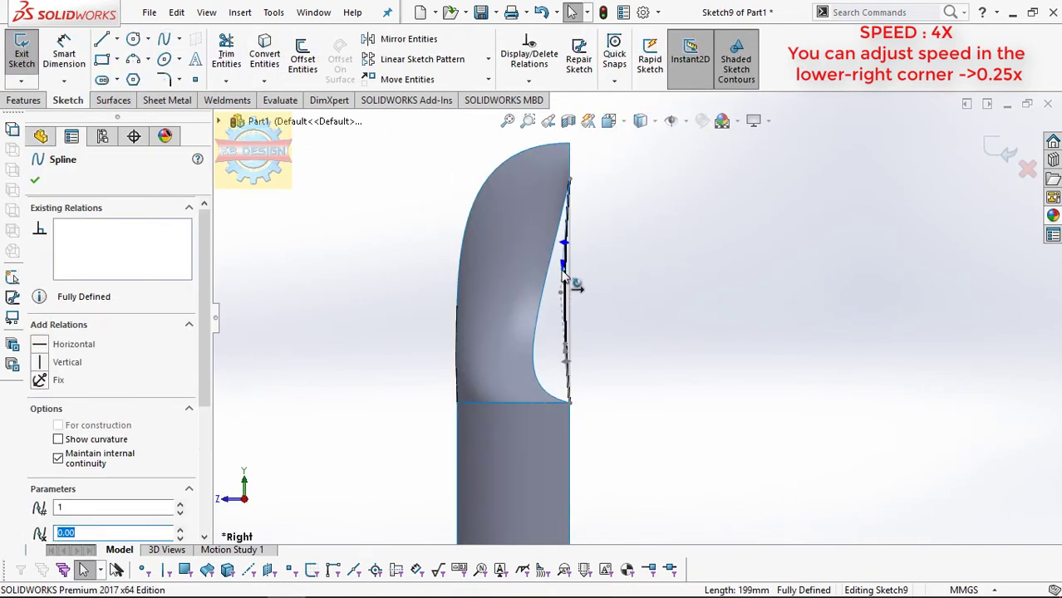
pyautogui.press('l')
pyautogui.click(569, 183)
pyautogui.click(569, 403)
# Dimension the spline handles 325 at 43.25° and 233.50 at 84.50°
pyautogui.click(64, 54)
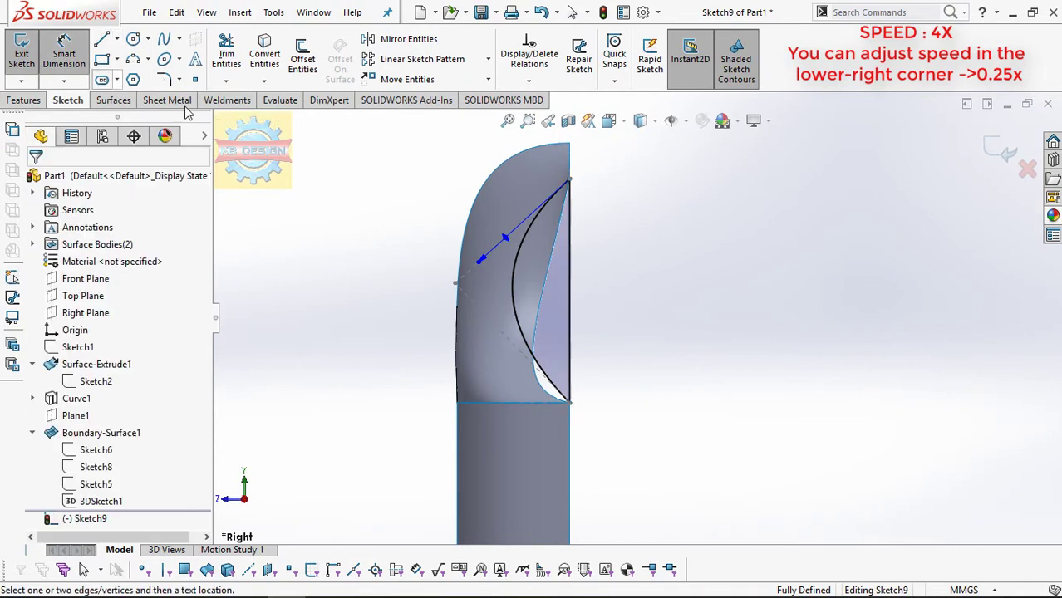
pyautogui.click(504, 207)
pyautogui.press('Return')
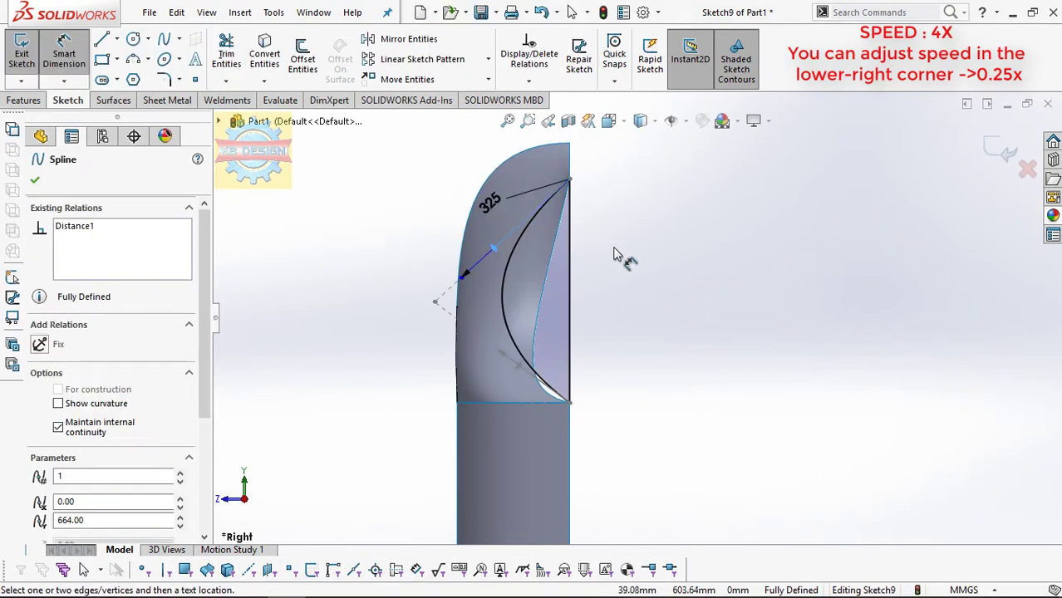
pyautogui.click(541, 251)
pyautogui.press('Return')
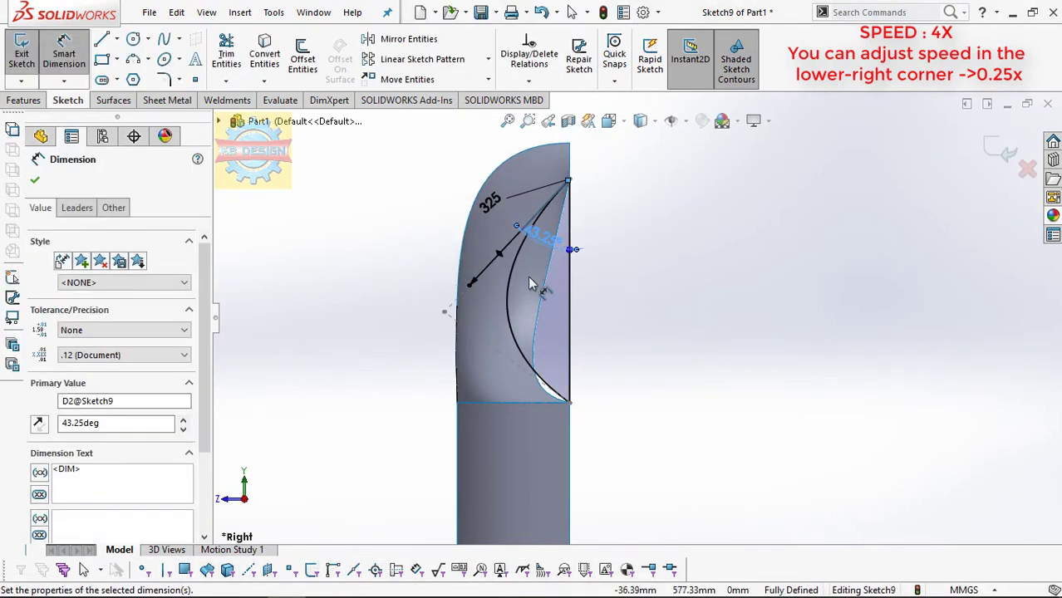
pyautogui.click(520, 365)
pyautogui.click(494, 384)
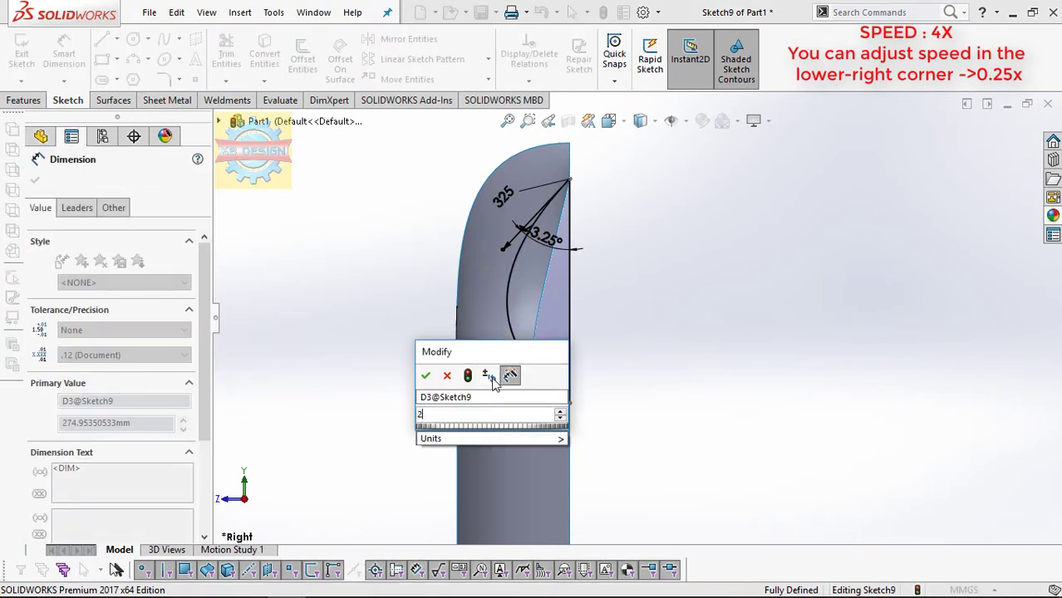
pyautogui.click(541, 344)
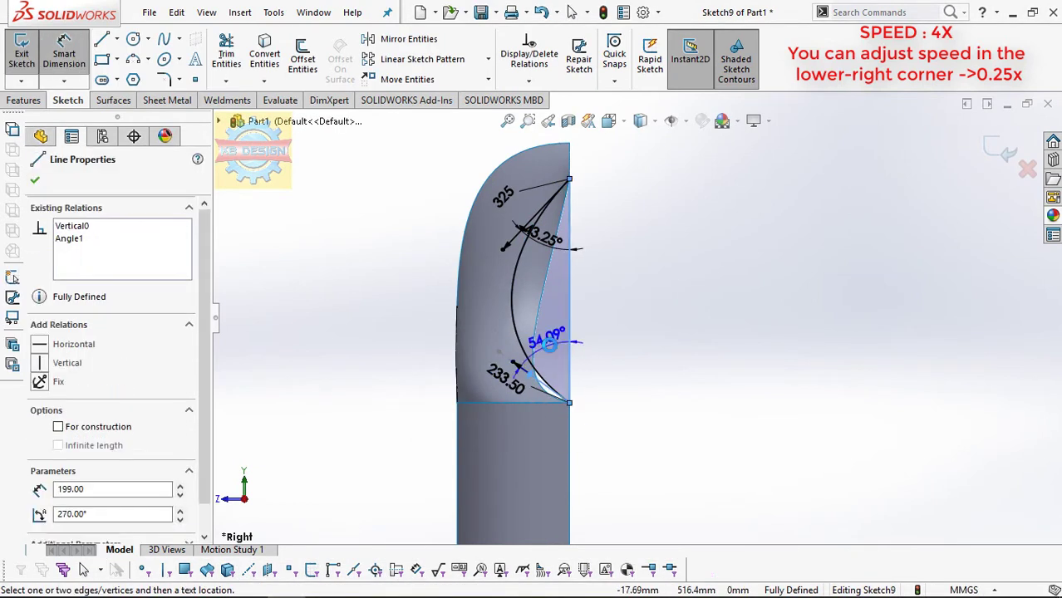
pyautogui.click(550, 349)
pyautogui.press('Return')
pyautogui.press('Escape')
# Trim the shoulder surface with Sketch9, keeping the upper piece
pyautogui.click(114, 100)
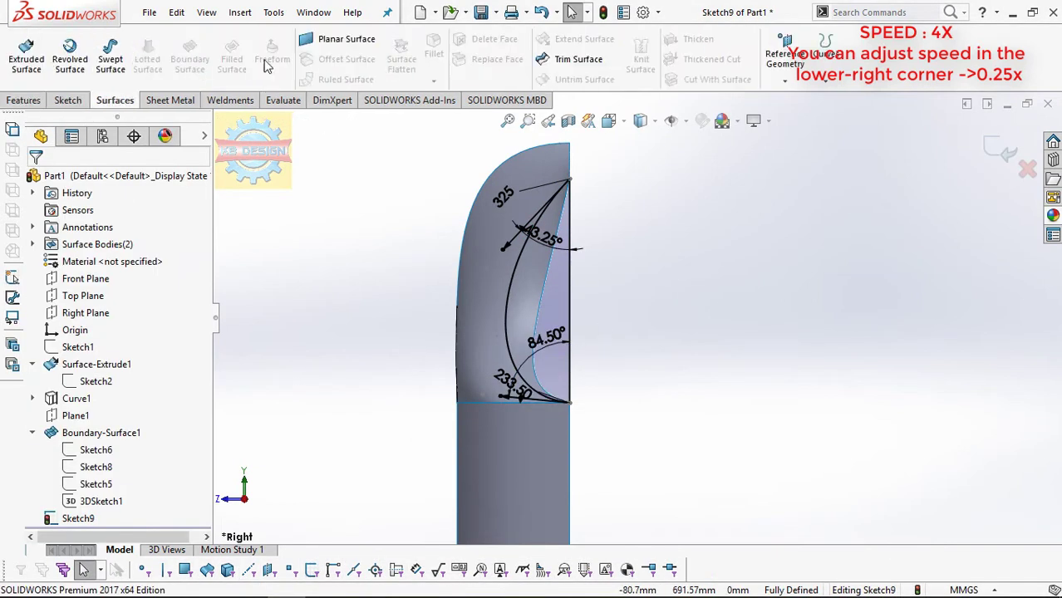
pyautogui.moveTo(532, 332); pyautogui.dragTo(615, 285, button='middle')
pyautogui.click(664, 295)
pyautogui.click(28, 178)
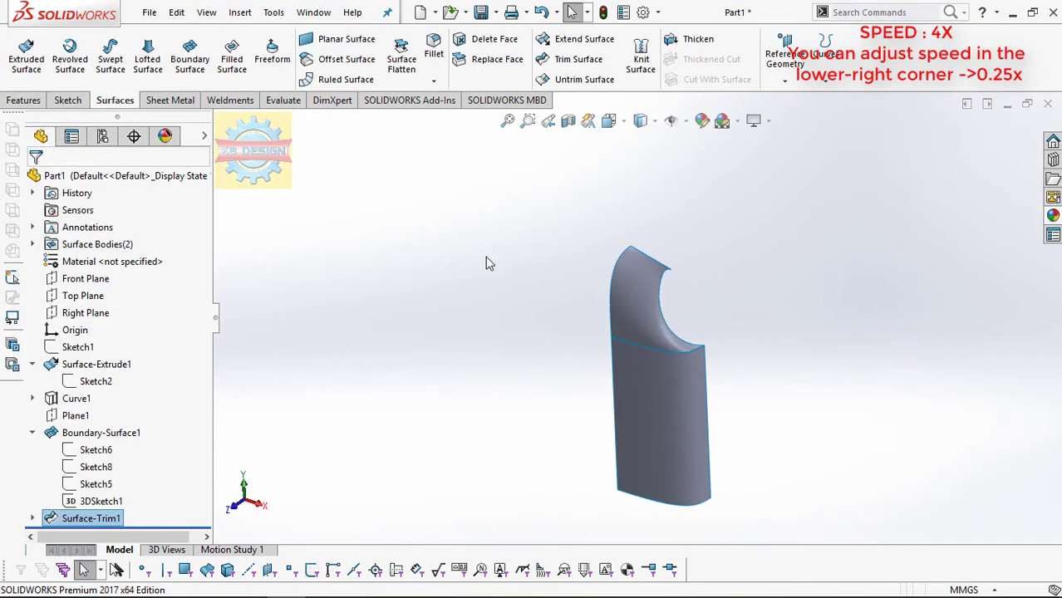
# Begin mirroring the extruded surface body, then cancel the mirror
pyautogui.click(25, 99)
pyautogui.click(566, 79)
pyautogui.click(50, 341)
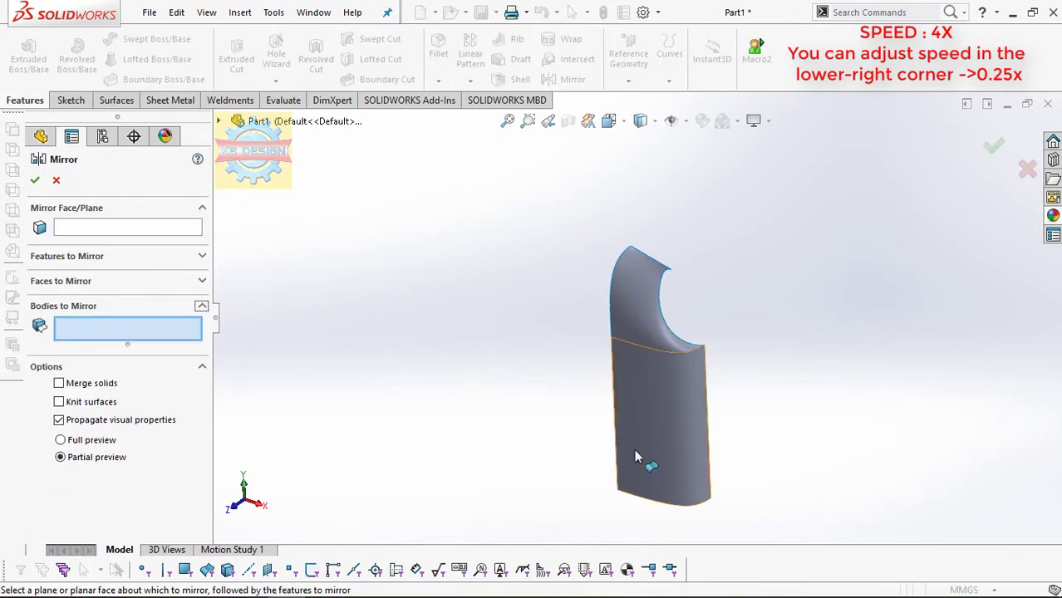
pyautogui.click(636, 448)
pyautogui.click(56, 179)
# Knit Surface-Trim1 and Surface-Extrude1 into a single surface, Surface-Knit1
pyautogui.click(115, 100)
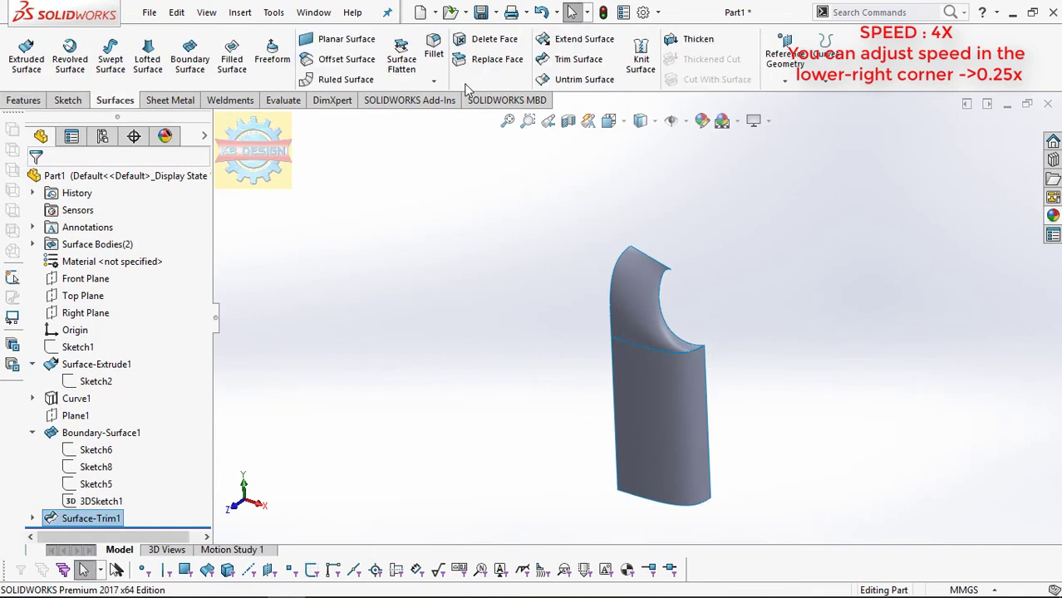
pyautogui.click(641, 58)
pyautogui.click(631, 394)
pyautogui.click(36, 180)
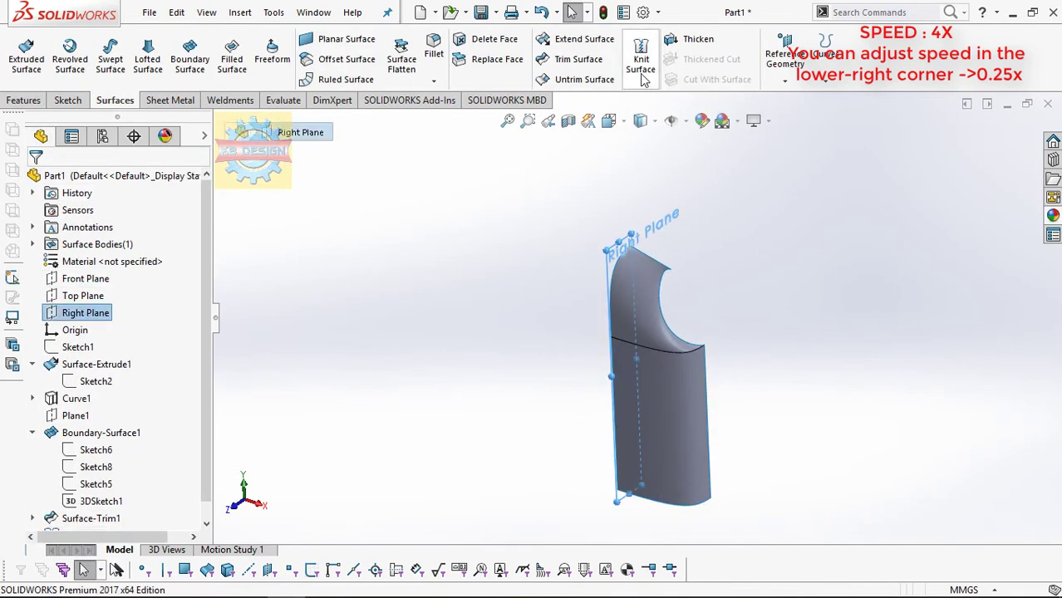
# Mirror the knit body about the Right Plane to create Mirror1
pyautogui.click(25, 100)
pyautogui.click(573, 78)
pyautogui.click(677, 392)
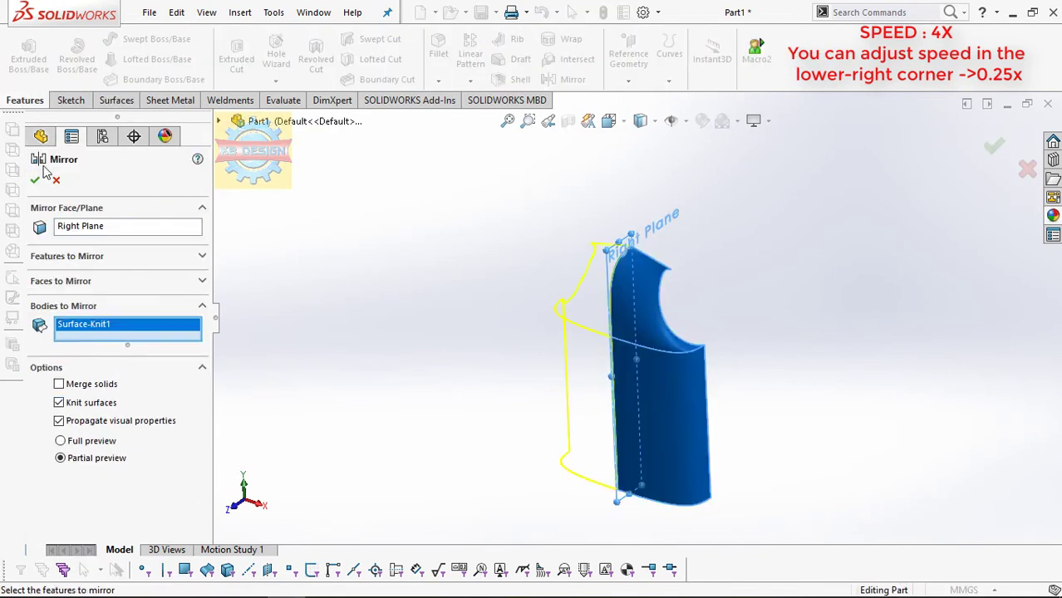
pyautogui.click(35, 180)
# Set up a second mirror of the mirrored half about the Front Plane
pyautogui.click(572, 79)
pyautogui.click(289, 225)
pyautogui.click(201, 306)
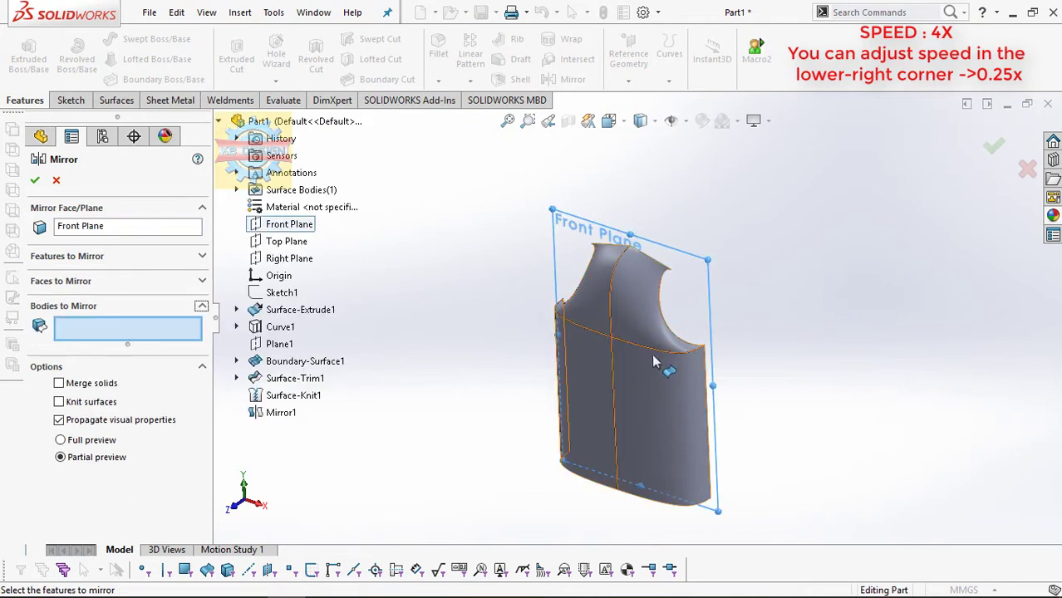
pyautogui.click(653, 363)
pyautogui.click(83, 279)
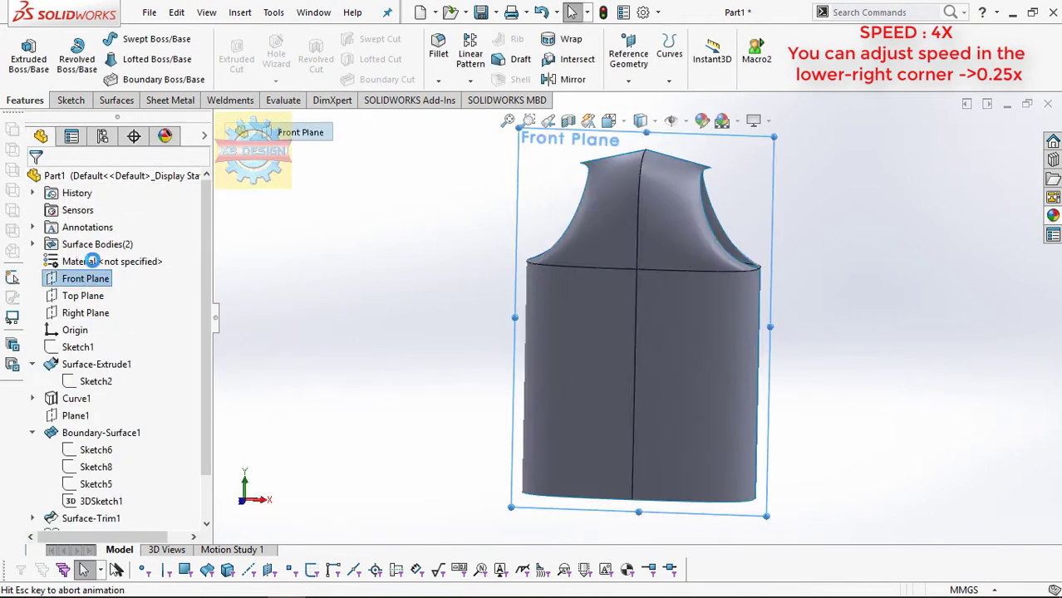
# In a Front Plane sketch, draw a three-point arc along the armhole edge
pyautogui.click(133, 59)
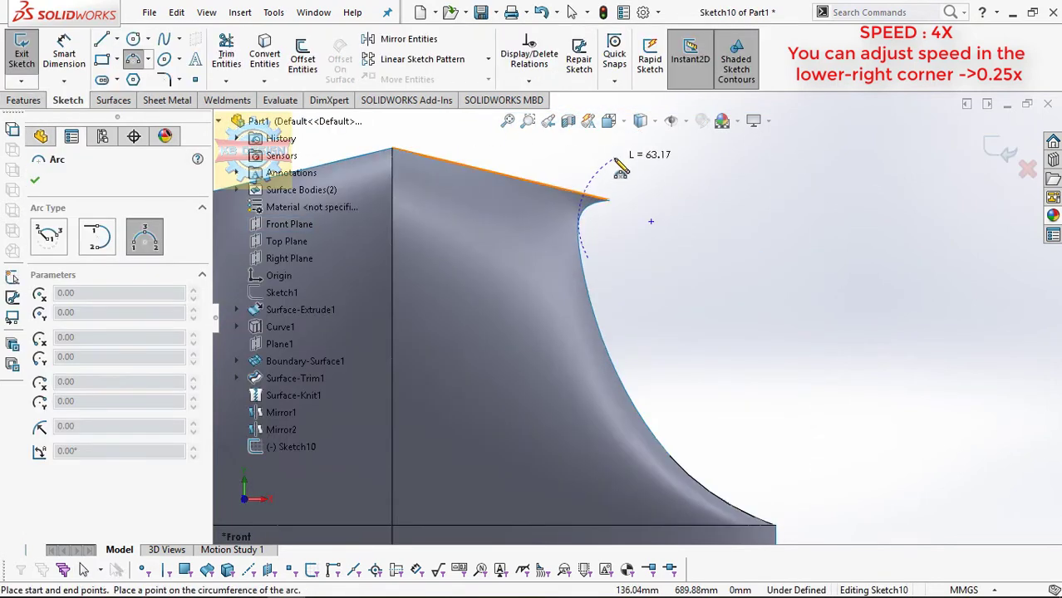
pyautogui.click(605, 302)
pyautogui.press('Escape')
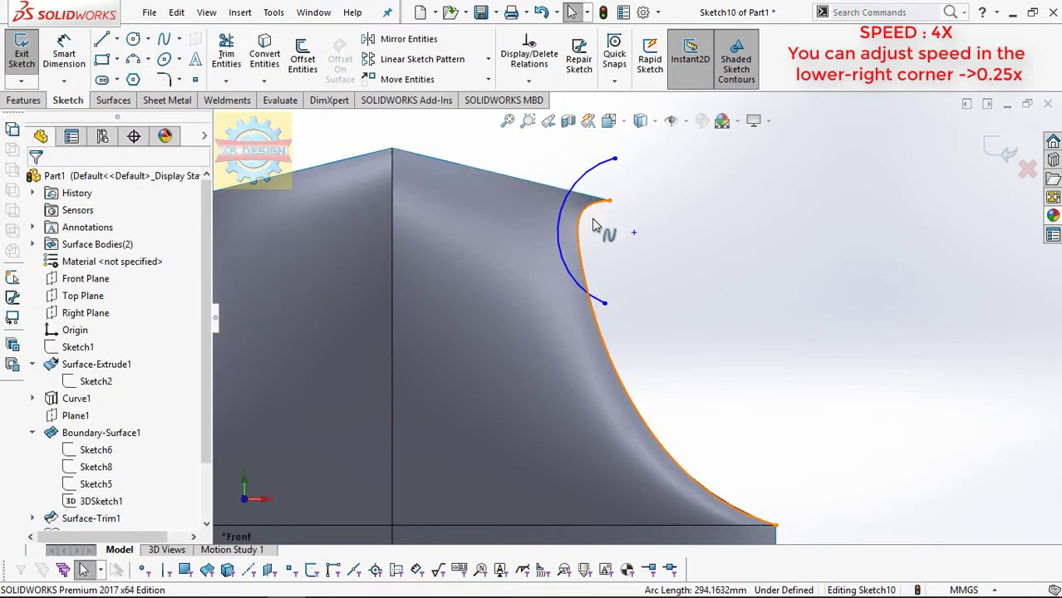
pyautogui.moveTo(605, 304)
pyautogui.mouseDown()
pyautogui.moveTo(636, 296)
pyautogui.moveTo(626, 315)
pyautogui.mouseUp()
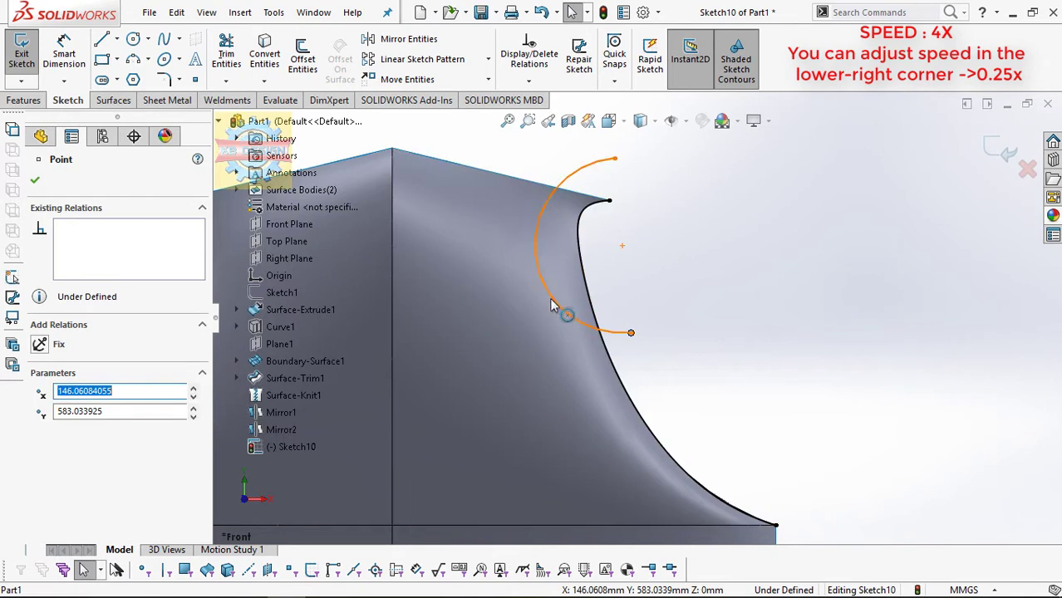
pyautogui.press('Delete')
pyautogui.click(165, 59)
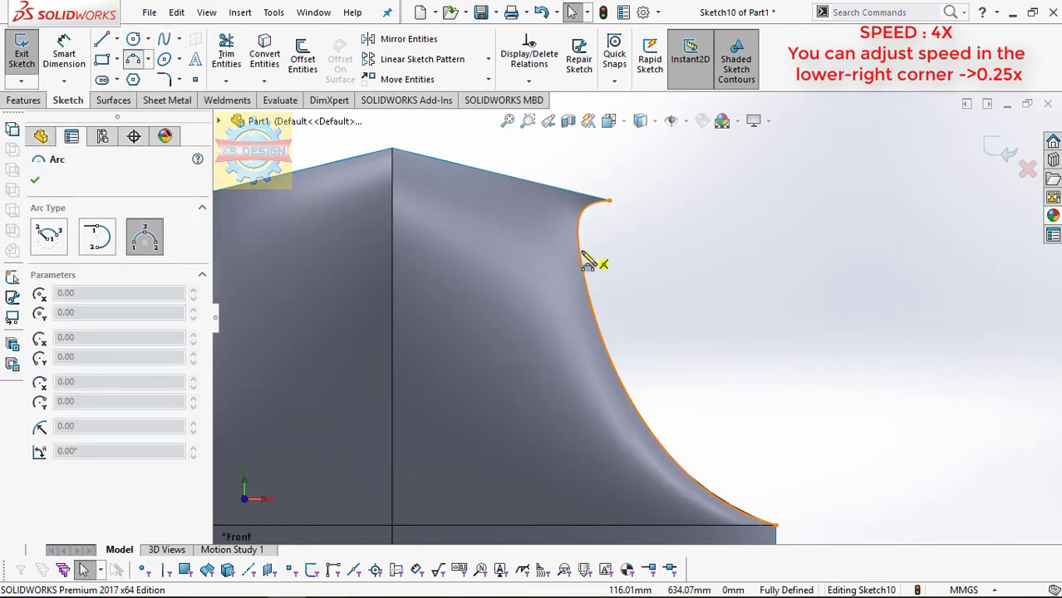
pyautogui.click(588, 199)
pyautogui.press('Escape')
pyautogui.moveTo(579, 280); pyautogui.dragTo(581, 259)
# Close the arc with a box of straight lines extending outward past the body
pyautogui.press('Escape')
pyautogui.press('l')
pyautogui.click(595, 159)
pyautogui.click(796, 160)
pyautogui.click(796, 258)
pyautogui.click(579, 258)
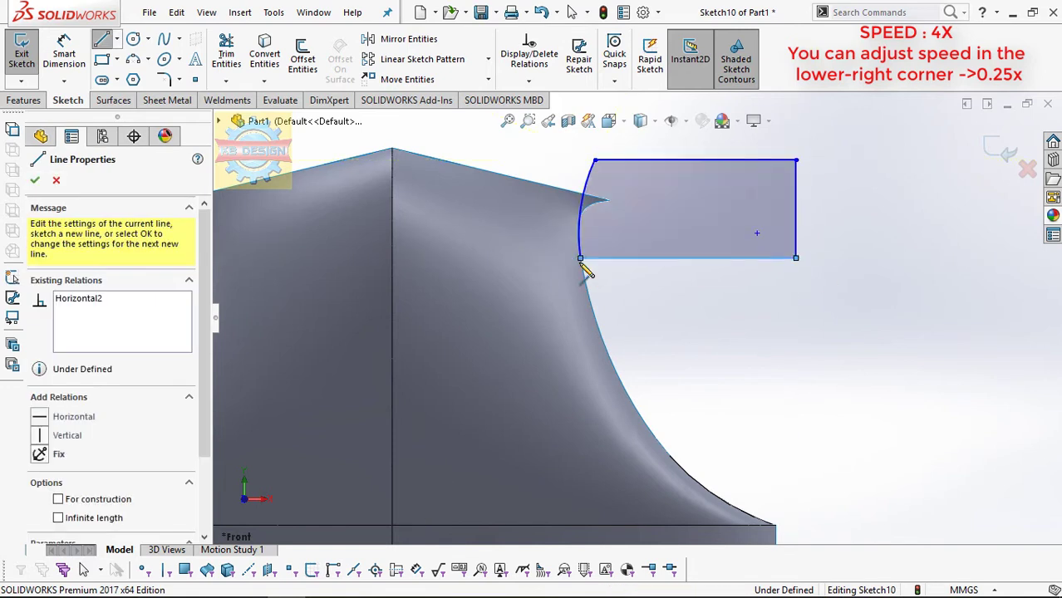
pyautogui.press('Escape')
# Mirror the arc-and-box outline to the opposite armhole
pyautogui.scroll(3, 632, 316)
pyautogui.moveTo(773, 191); pyautogui.dragTo(586, 286)
pyautogui.click(408, 39)
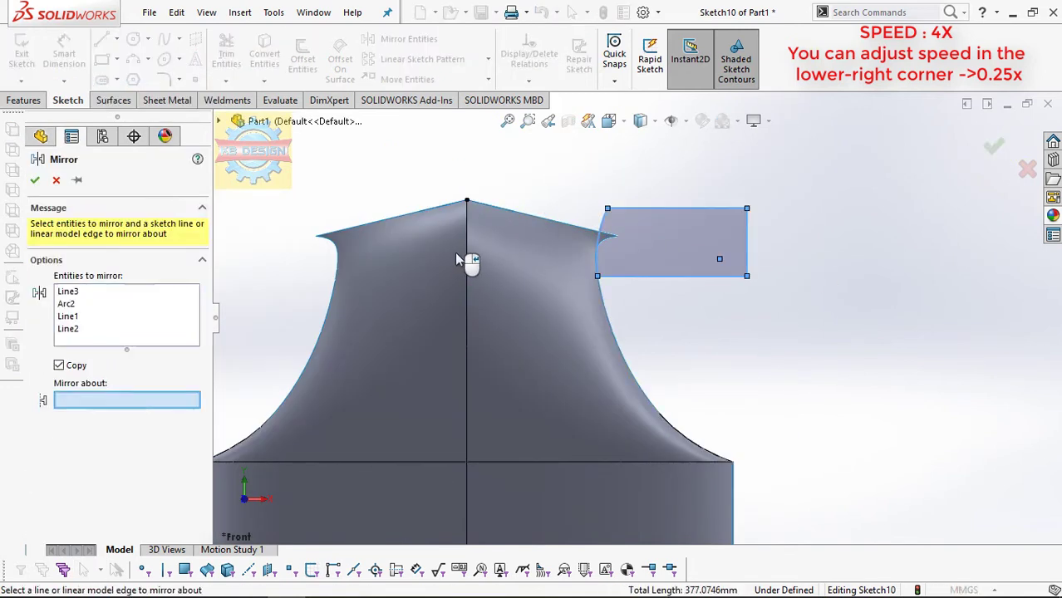
pyautogui.click(35, 181)
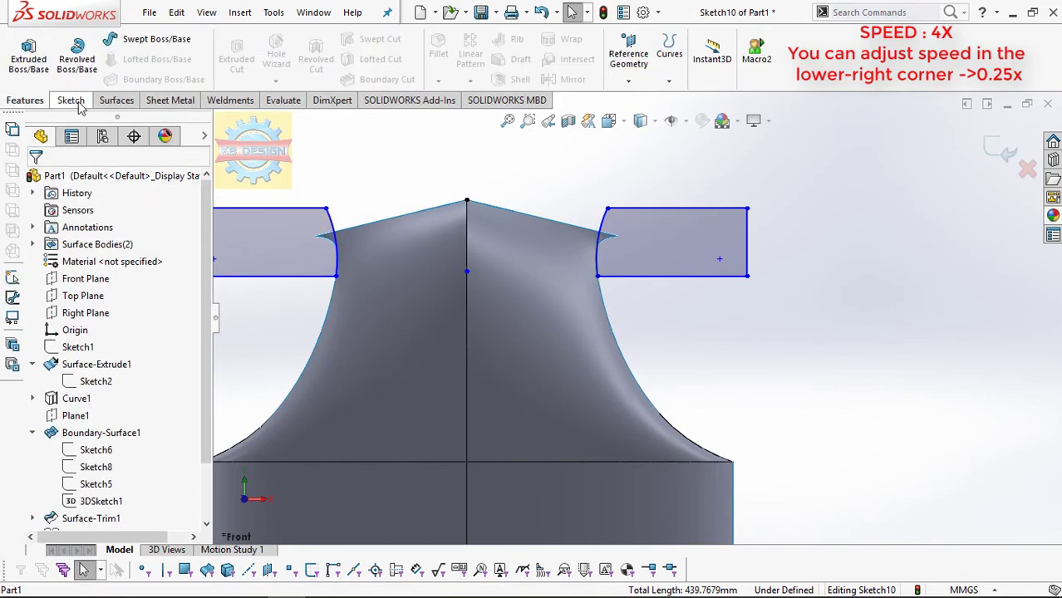
# Trim the surface with the sketch, removing the four front and back armhole regions
pyautogui.click(70, 100)
pyautogui.click(114, 100)
pyautogui.click(578, 59)
pyautogui.click(384, 206)
pyautogui.click(652, 291)
pyautogui.moveTo(582, 333)
pyautogui.mouseDown(button='middle')
pyautogui.moveTo(499, 249)
pyautogui.moveTo(664, 249)
pyautogui.moveTo(828, 298)
pyautogui.mouseUp(button='middle')
pyautogui.click(573, 349)
pyautogui.click(565, 440)
pyautogui.click(35, 180)
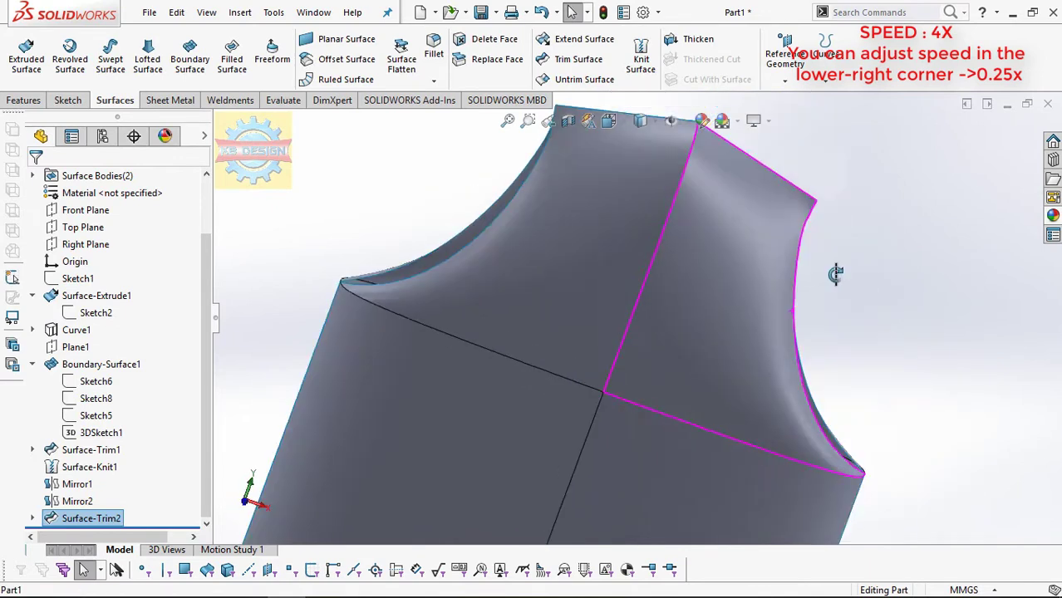
# Start a Front Plane sketch, show Sketch1, and draw a vertical centerline
pyautogui.click(86, 210)
pyautogui.click(131, 181)
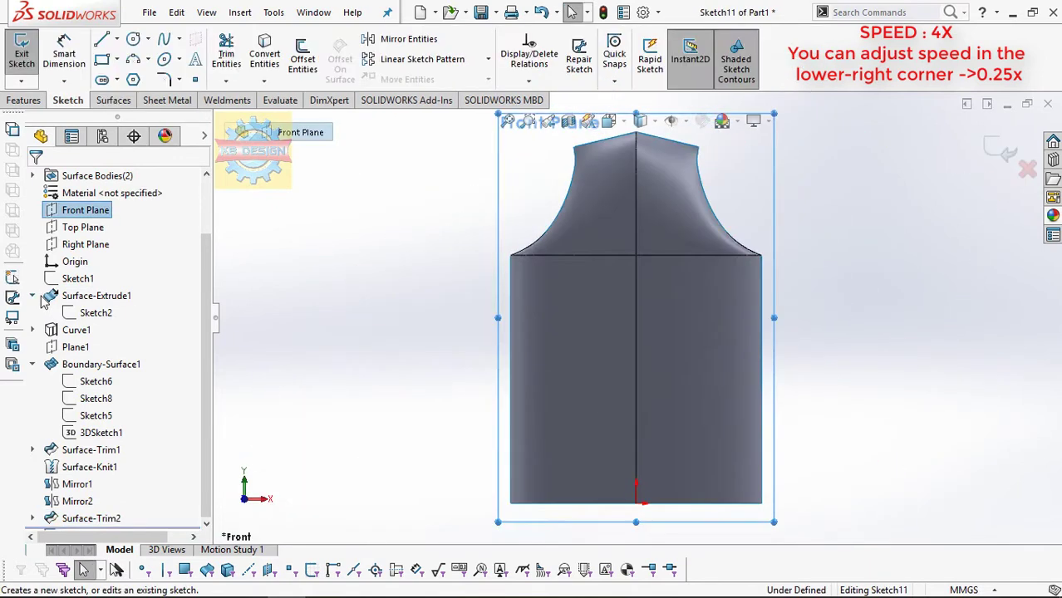
pyautogui.click(78, 278)
pyautogui.click(236, 255)
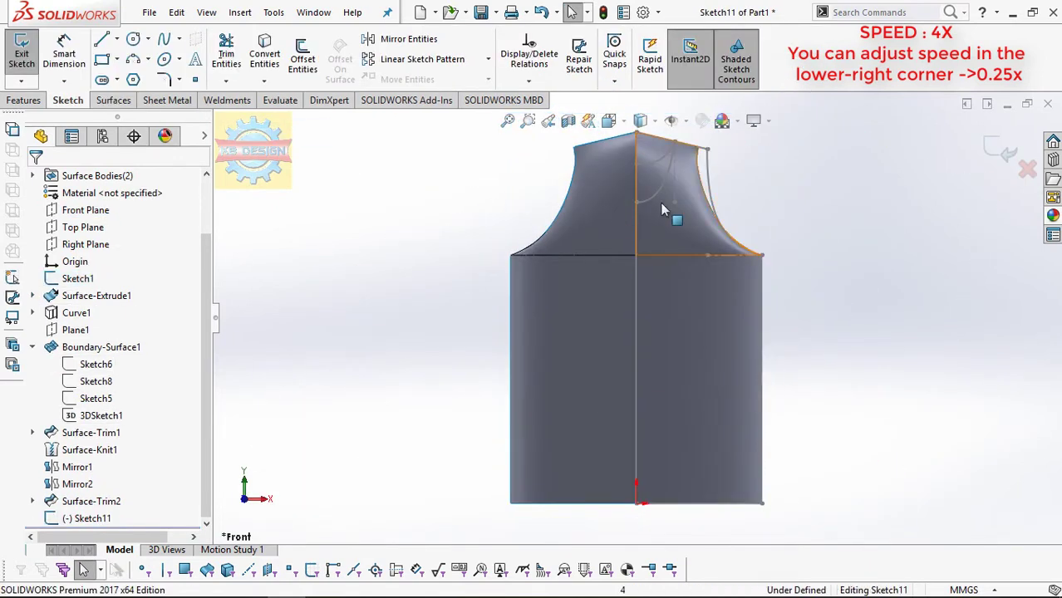
pyautogui.click(117, 39)
pyautogui.click(190, 73)
pyautogui.click(636, 176)
pyautogui.click(636, 240)
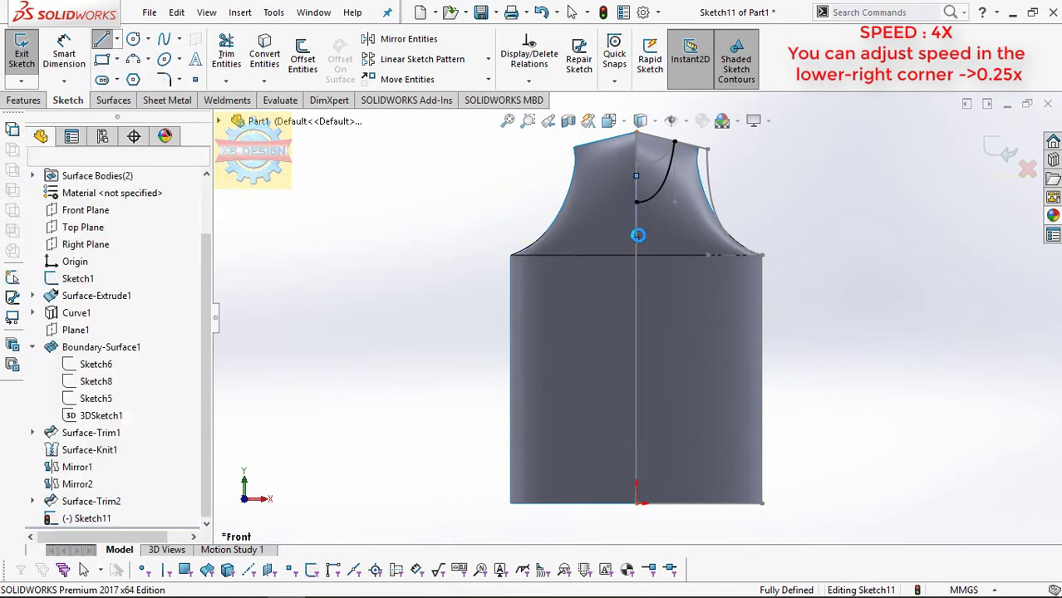
# Mirror the neckline curve about the centerline and close it with a line across the top
pyautogui.scroll(-3, 691, 94)
pyautogui.click(398, 42)
pyautogui.rightClick(106, 297)
pyautogui.click(141, 332)
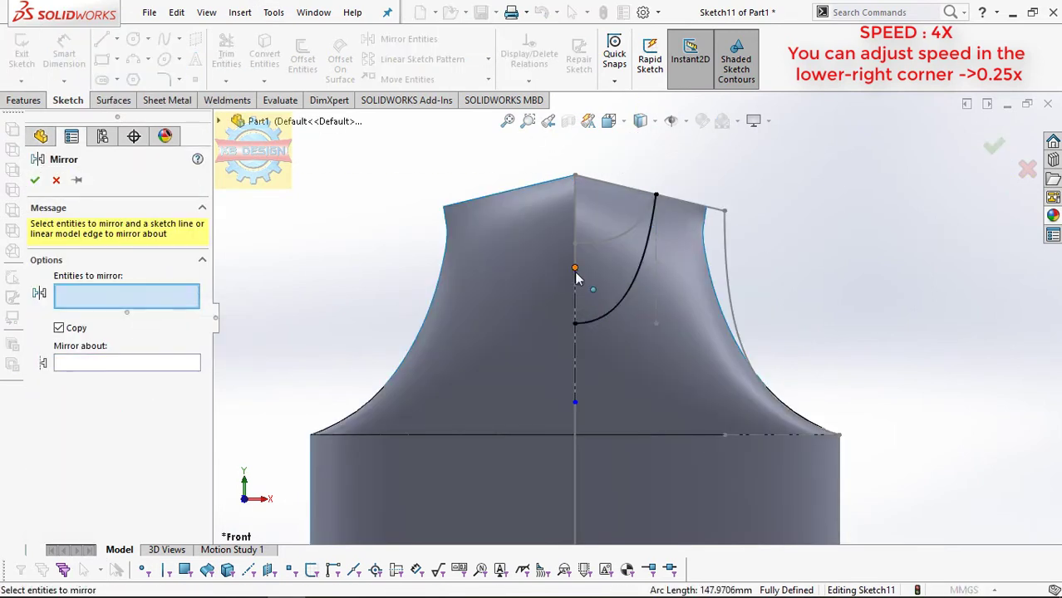
pyautogui.click(575, 365)
pyautogui.click(35, 180)
pyautogui.click(102, 39)
pyautogui.click(495, 194)
pyautogui.click(574, 175)
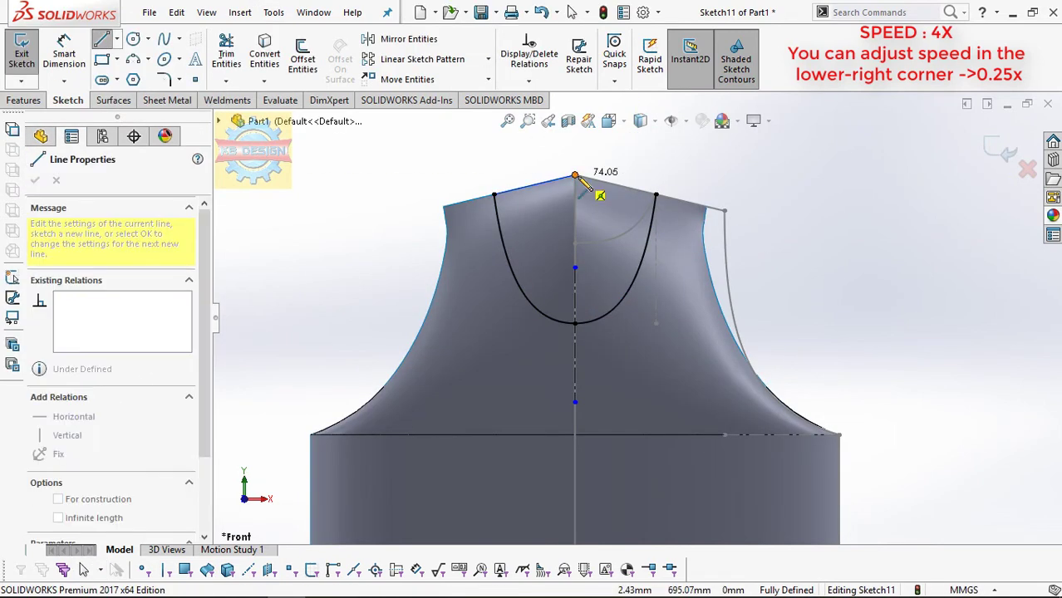
pyautogui.click(655, 194)
# Trim the U-shaped neck region out of the jersey surface as Surface-Trim3
pyautogui.click(22, 53)
pyautogui.click(578, 59)
pyautogui.click(650, 189)
pyautogui.click(56, 171)
# Start a Front Plane sketch and convert the neck edge into a sketch curve
pyautogui.click(86, 210)
pyautogui.click(116, 189)
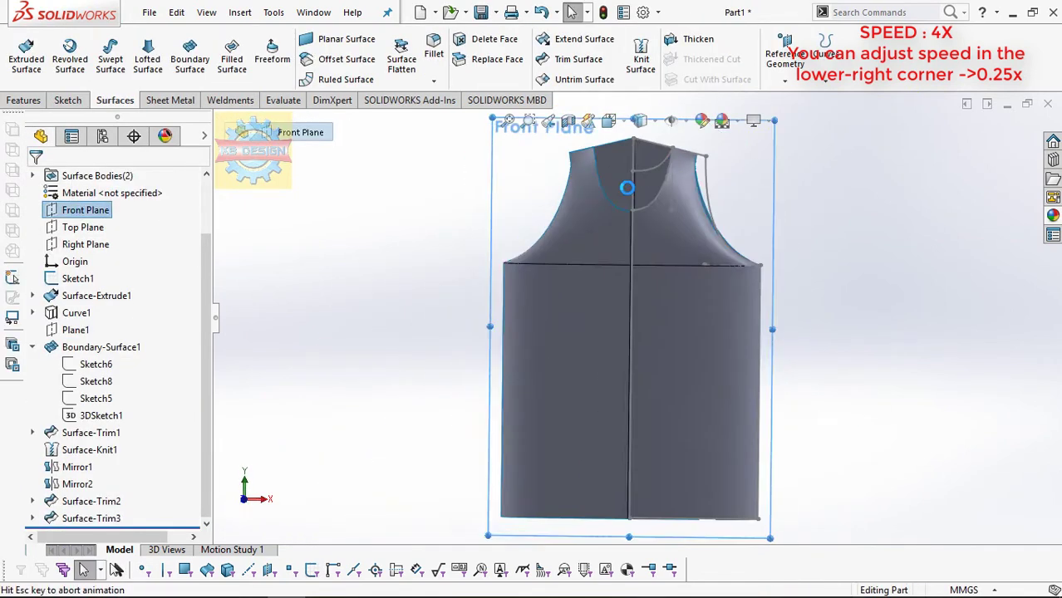
pyautogui.click(626, 211)
pyautogui.click(264, 58)
# Mirror Spline2 about the vertical centre line to complete the neck curve
pyautogui.click(601, 357)
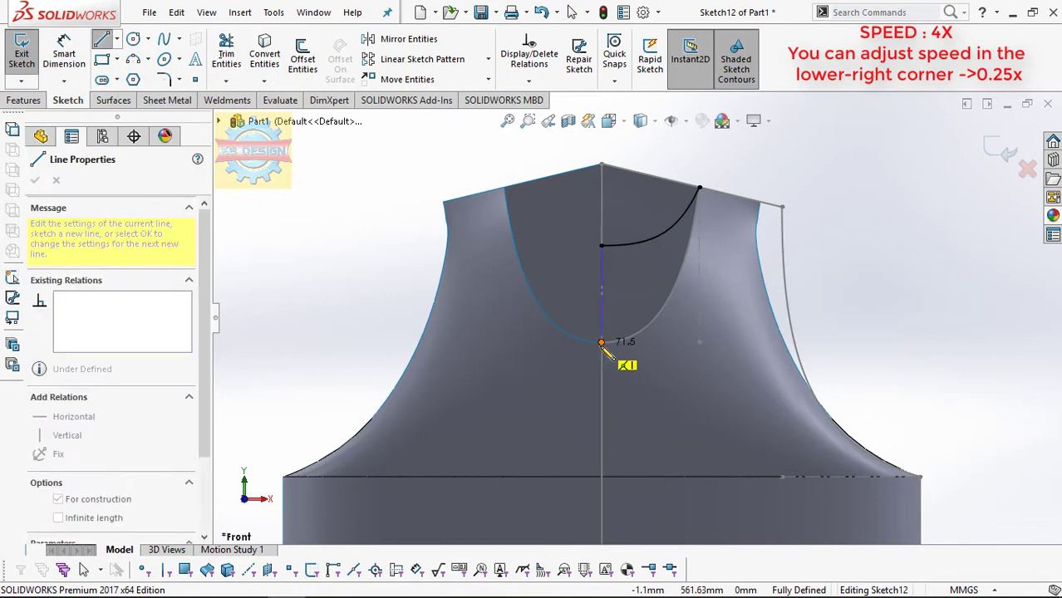
pyautogui.click(408, 38)
pyautogui.click(660, 232)
pyautogui.click(602, 284)
pyautogui.click(35, 179)
pyautogui.click(101, 40)
# Trim the back neck region from the surface as Surface-Trim4 and hide the sketch lines
pyautogui.click(22, 51)
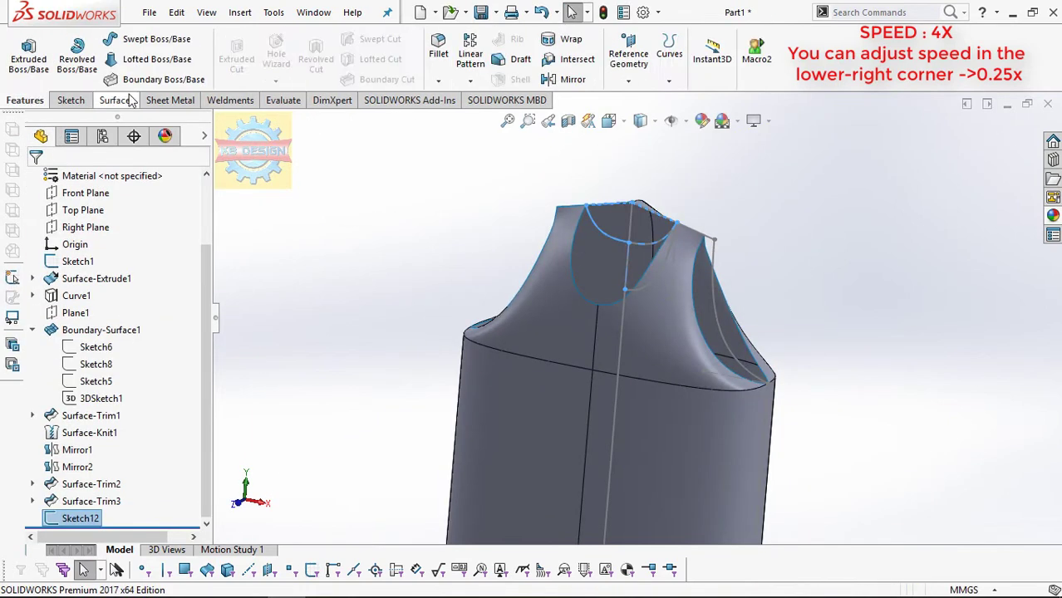
pyautogui.click(114, 99)
pyautogui.click(578, 59)
pyautogui.click(588, 218)
pyautogui.press('Return')
pyautogui.click(682, 205)
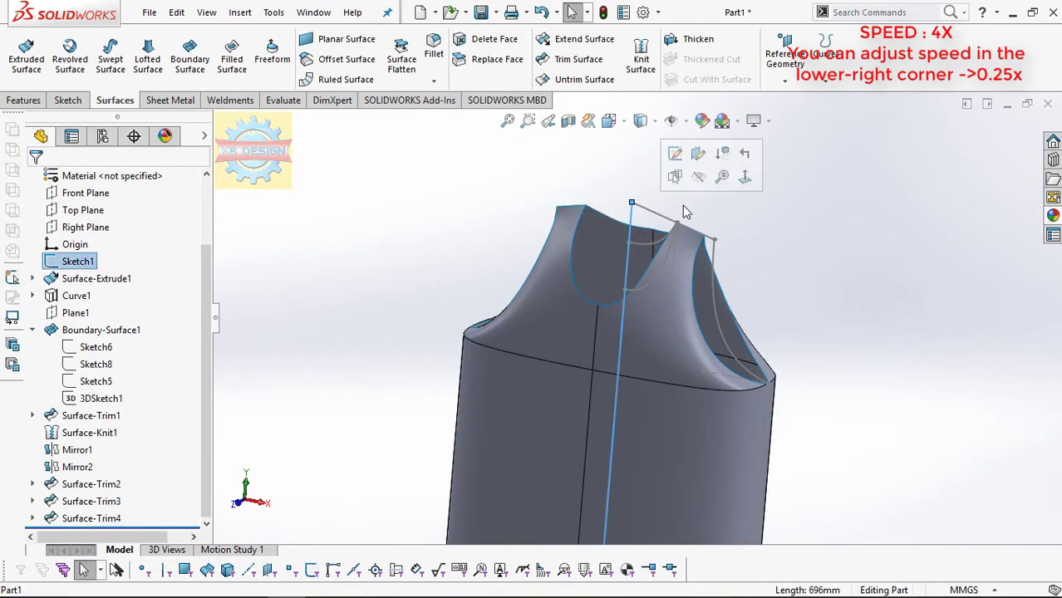
pyautogui.scroll(3, 702, 203)
# Start a Front Plane sketch and draw an armhole spline from shoulder corner to underarm
pyautogui.click(91, 193)
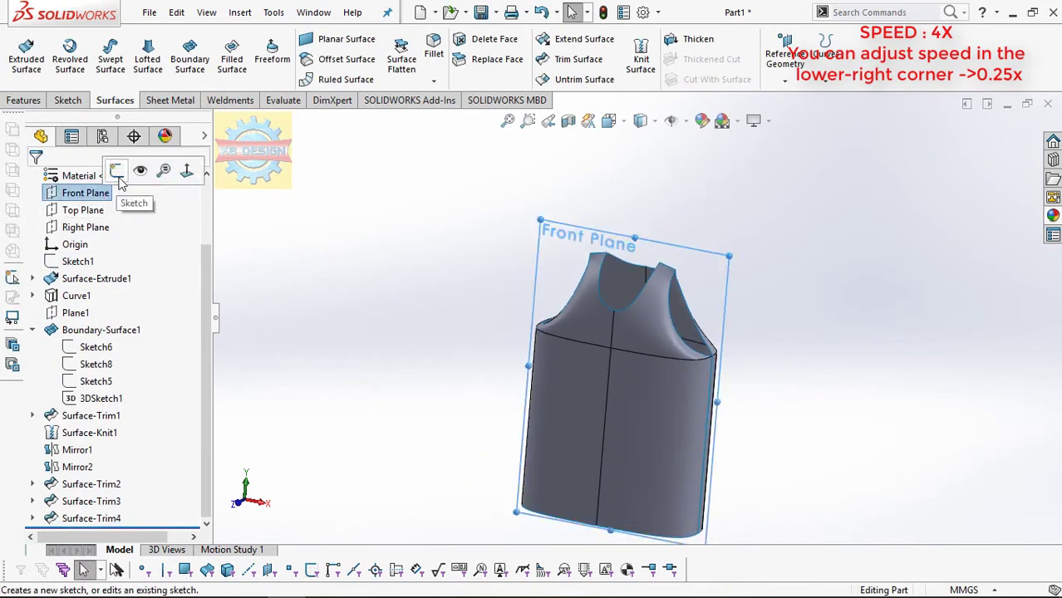
pyautogui.click(121, 171)
pyautogui.scroll(3, 126, 204)
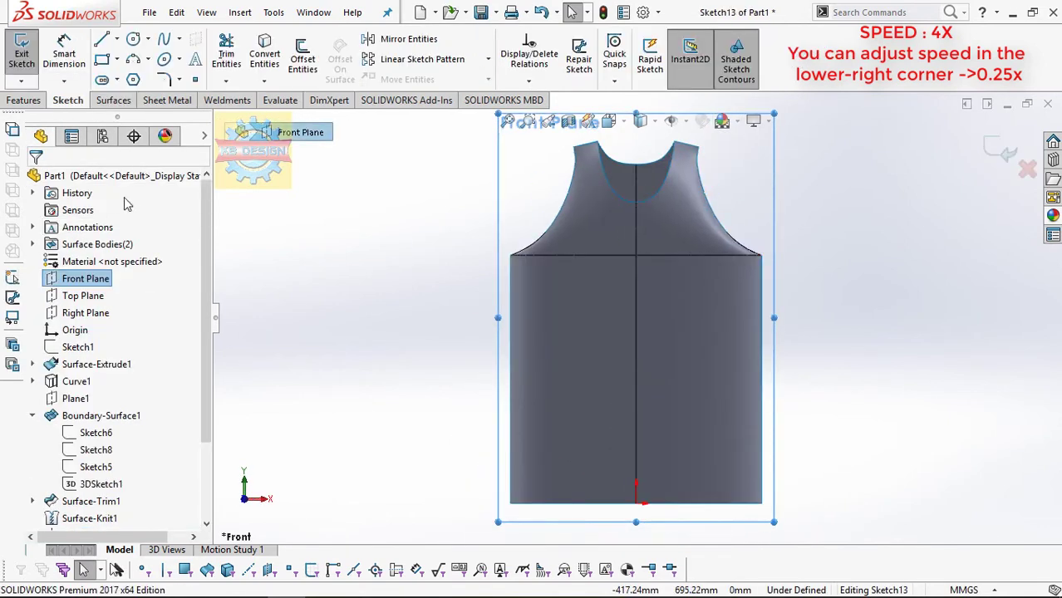
pyautogui.click(767, 121)
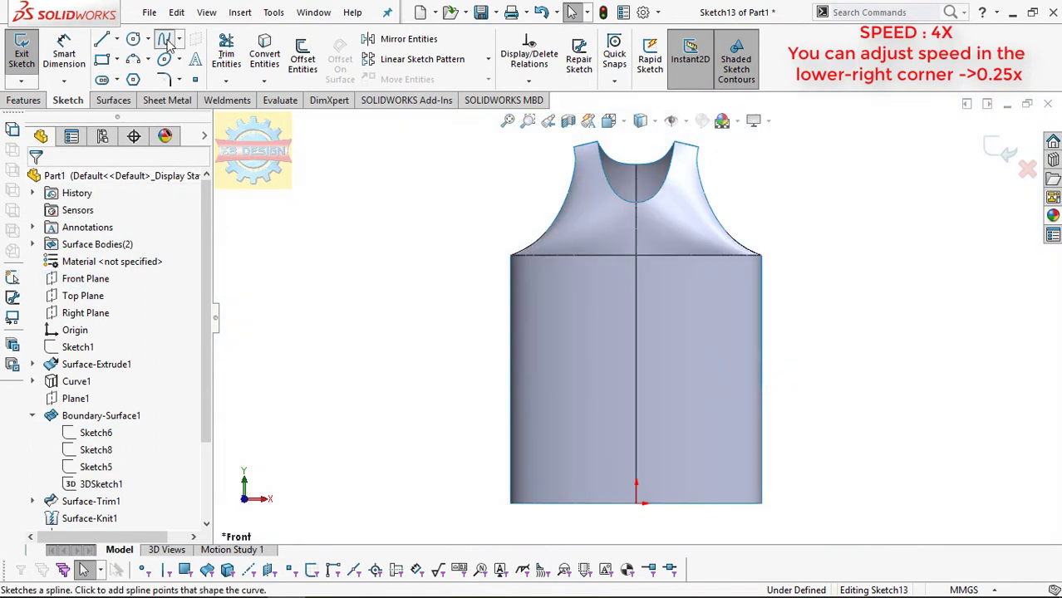
pyautogui.click(168, 39)
pyautogui.scroll(3, 644, 175)
pyautogui.click(640, 172)
pyautogui.click(784, 424)
pyautogui.press('Escape')
# Dimension both spline endpoints at 6 mm and bend the curve inward along the armhole
pyautogui.click(645, 172)
pyautogui.click(670, 158)
pyautogui.write('6')
pyautogui.press('Return')
pyautogui.click(784, 405)
pyautogui.click(812, 406)
pyautogui.press('Escape')
pyautogui.click(731, 324)
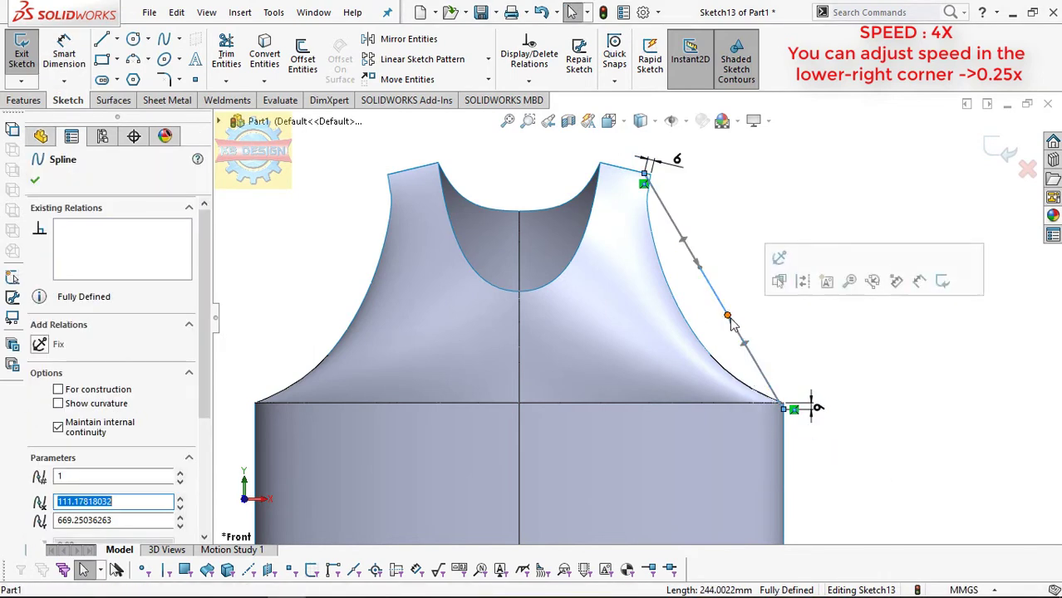
pyautogui.moveTo(731, 327); pyautogui.dragTo(682, 388)
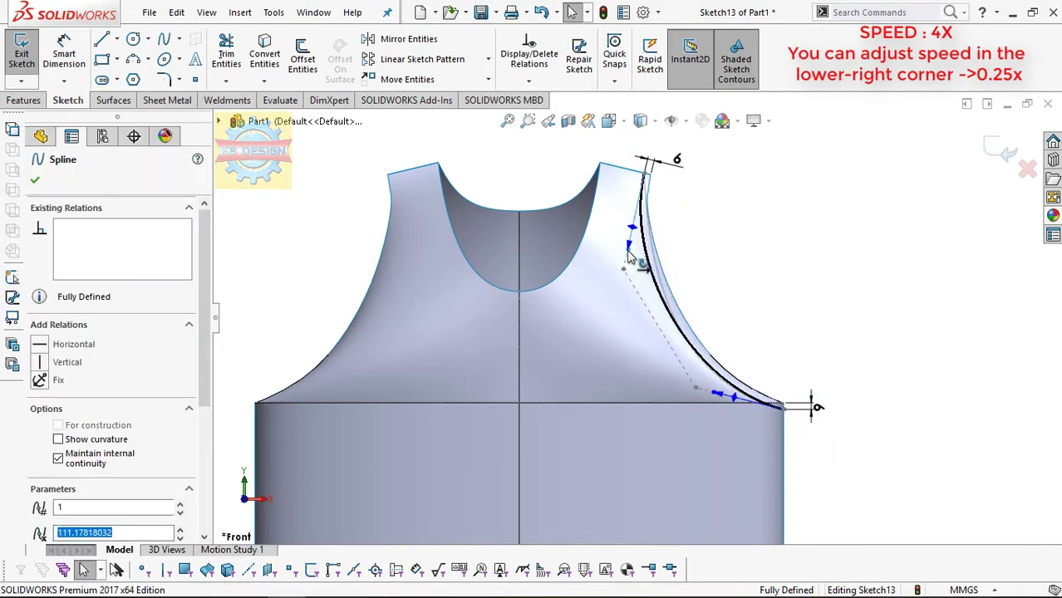
pyautogui.scroll(-2, 720, 283)
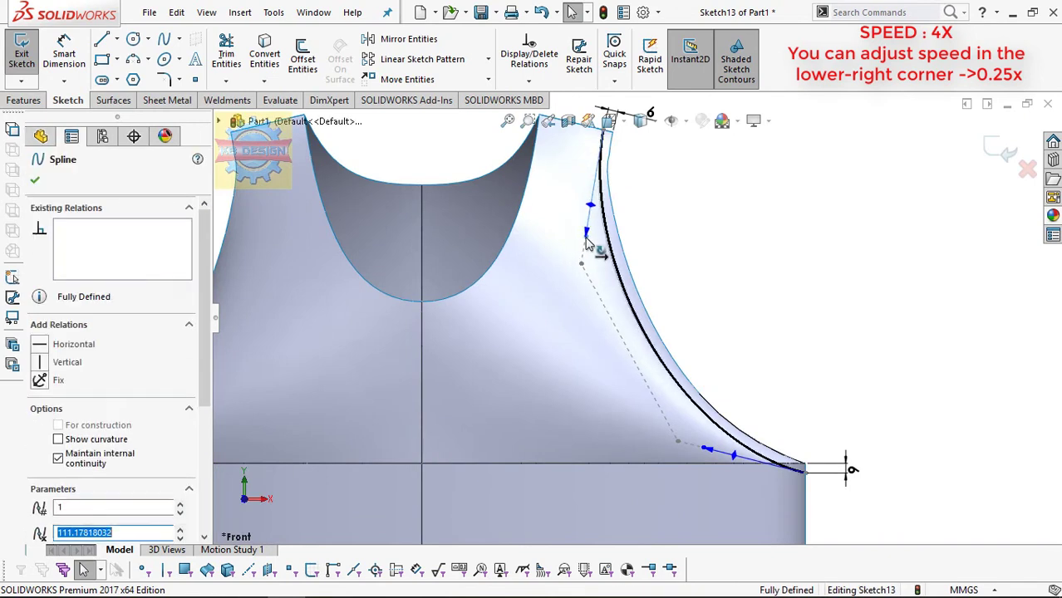
pyautogui.press('Escape')
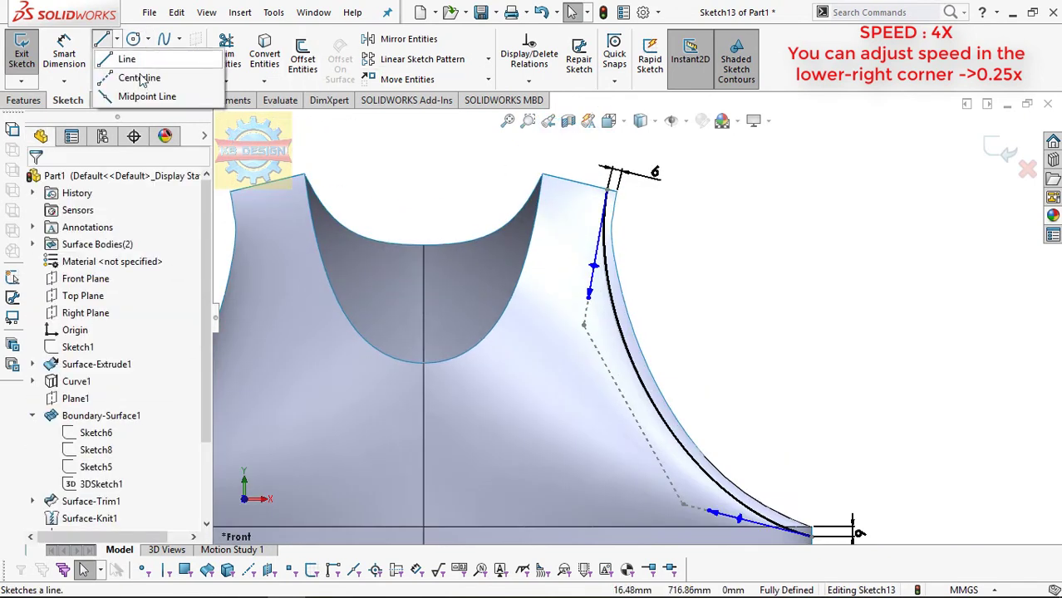
# Draw a horizontal centre line above the shoulder and a vertical one beside the armhole
pyautogui.click(139, 77)
pyautogui.click(582, 161)
pyautogui.click(698, 146)
pyautogui.press('Escape')
pyautogui.scroll(2, 635, 314)
pyautogui.press('Return')
pyautogui.click(513, 370)
pyautogui.click(513, 299)
pyautogui.press('Escape')
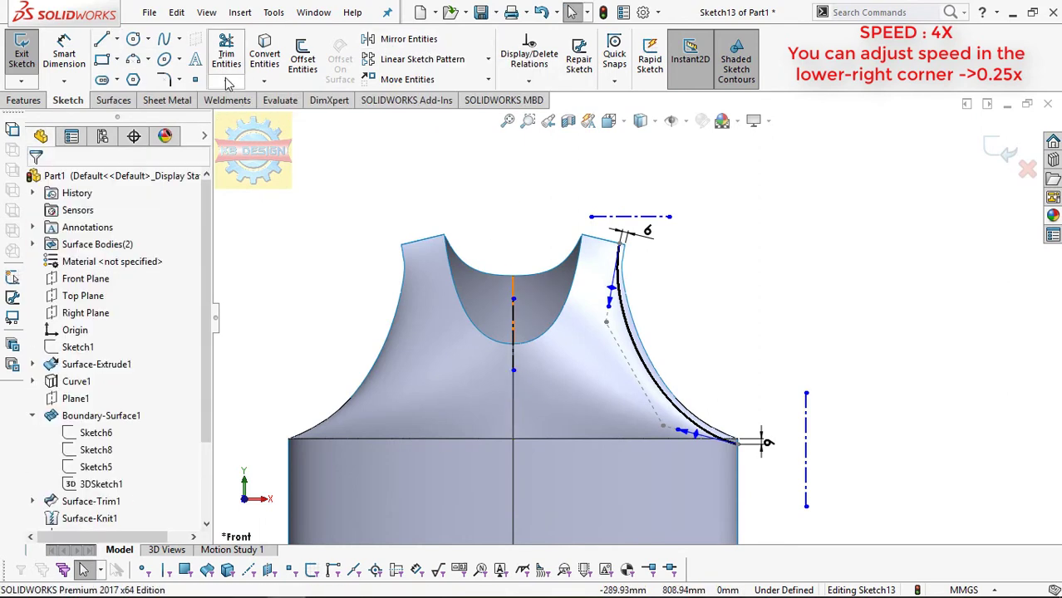
# Trim the excess curve pieces and offset the armhole curve by 6 and 12 mm
pyautogui.click(226, 58)
pyautogui.click(657, 366)
pyautogui.click(569, 313)
pyautogui.click(568, 312)
pyautogui.click(303, 58)
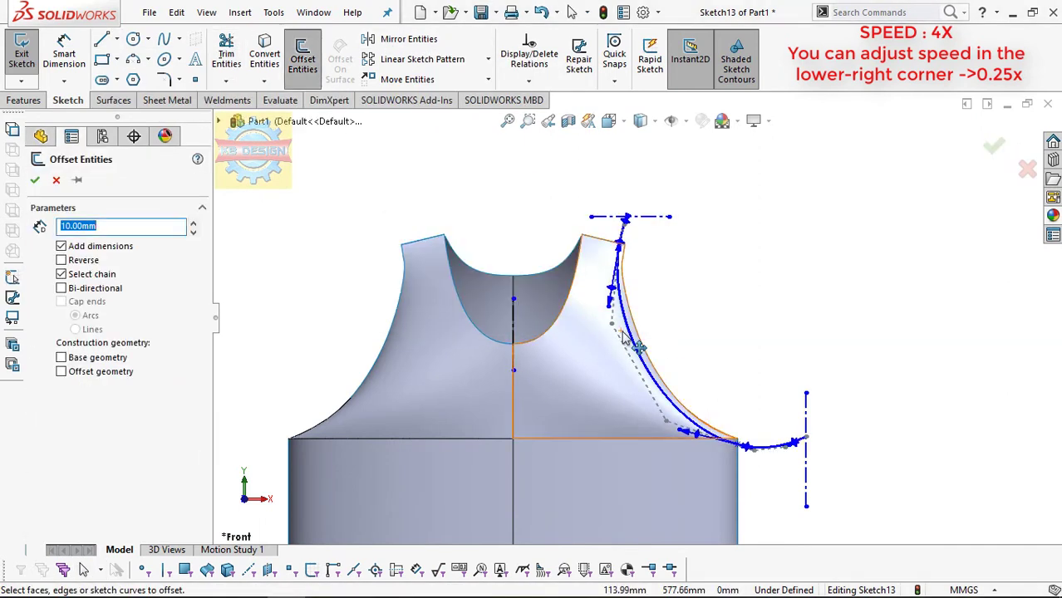
pyautogui.click(35, 182)
pyautogui.write('12')
pyautogui.press('Return')
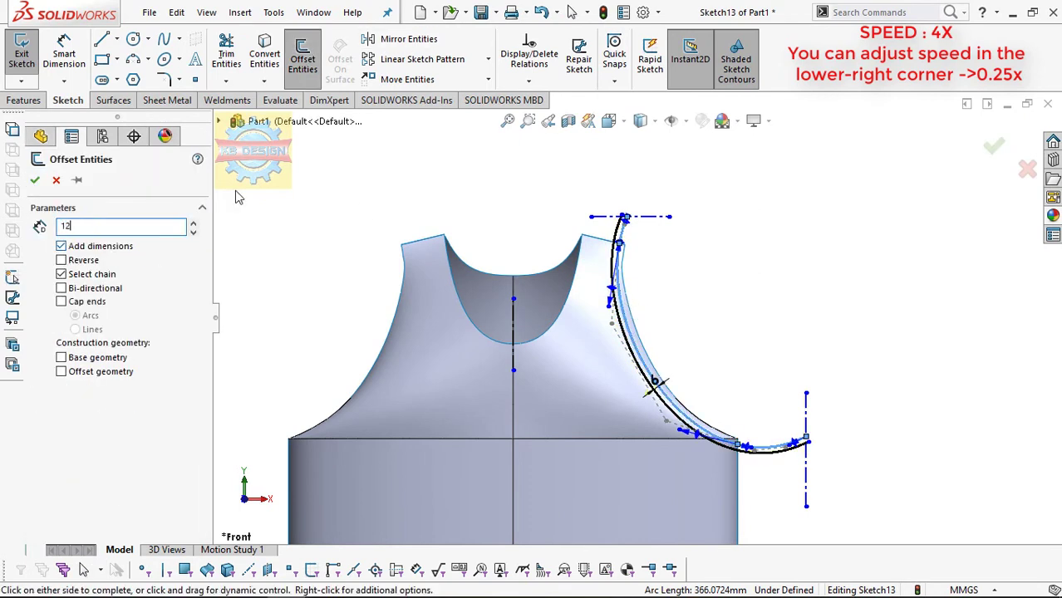
# Mirror the four armhole curves about the vertical centre line to the other side
pyautogui.click(35, 180)
pyautogui.click(408, 38)
pyautogui.moveTo(582, 158); pyautogui.dragTo(831, 508)
pyautogui.click(512, 399)
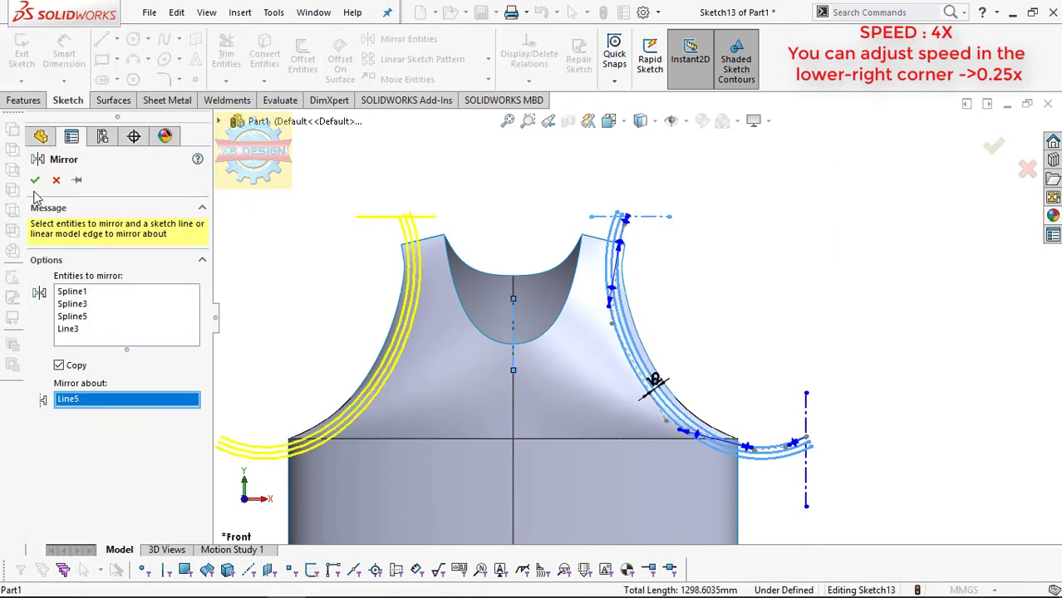
pyautogui.click(35, 179)
# Split Line the armhole curves onto the jersey's front and back faces, then start Sketch14 on Front Plane
pyautogui.click(25, 100)
pyautogui.click(68, 99)
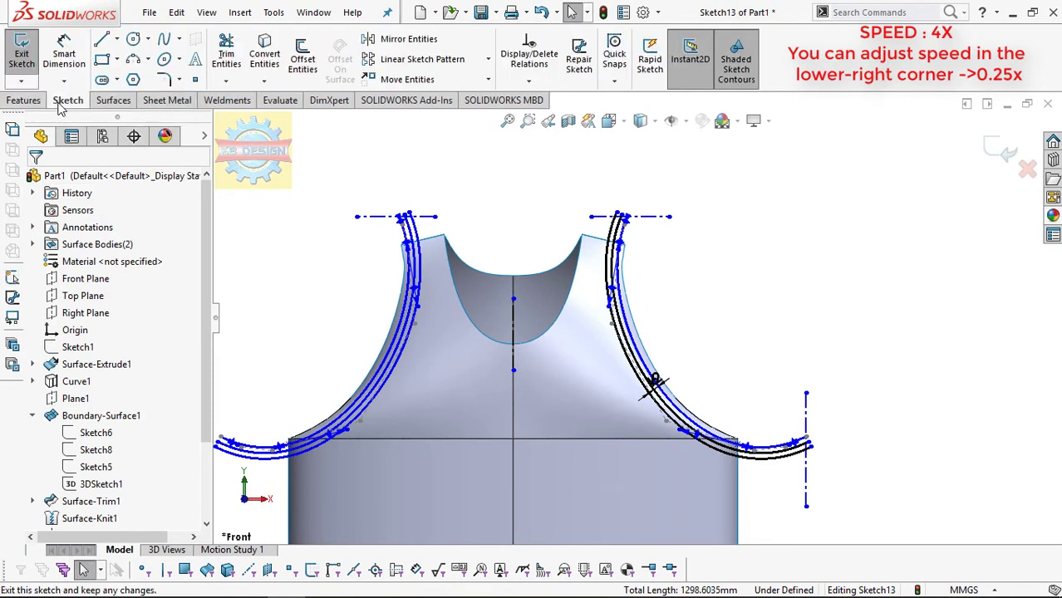
pyautogui.click(25, 100)
pyautogui.click(696, 100)
pyautogui.click(451, 378)
pyautogui.click(498, 490)
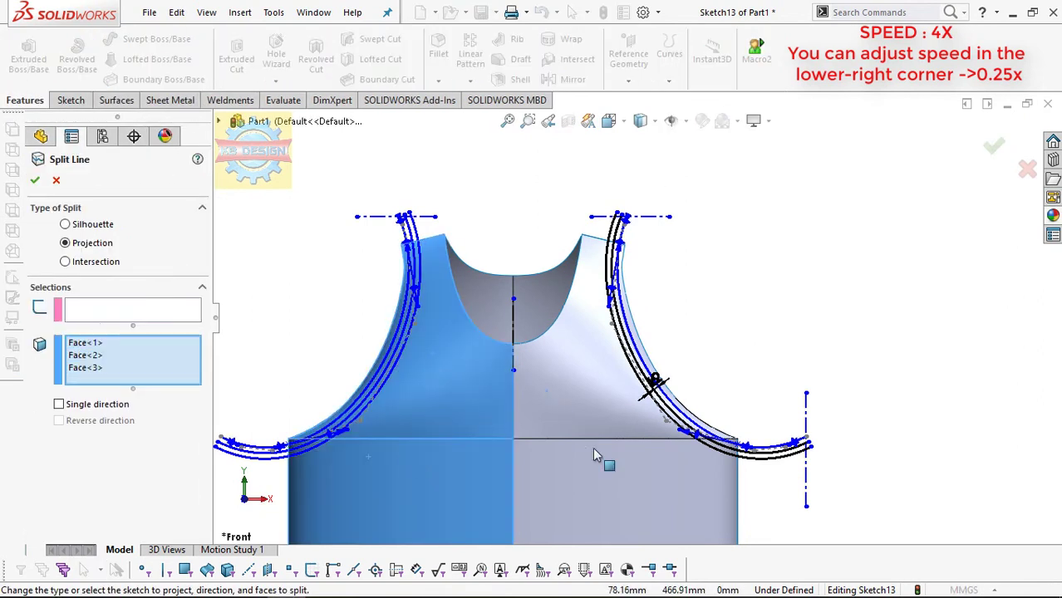
pyautogui.click(631, 349)
pyautogui.moveTo(692, 373); pyautogui.dragTo(731, 445, button='middle')
pyautogui.click(731, 444)
pyautogui.click(732, 445)
pyautogui.click(897, 466)
pyautogui.click(881, 324)
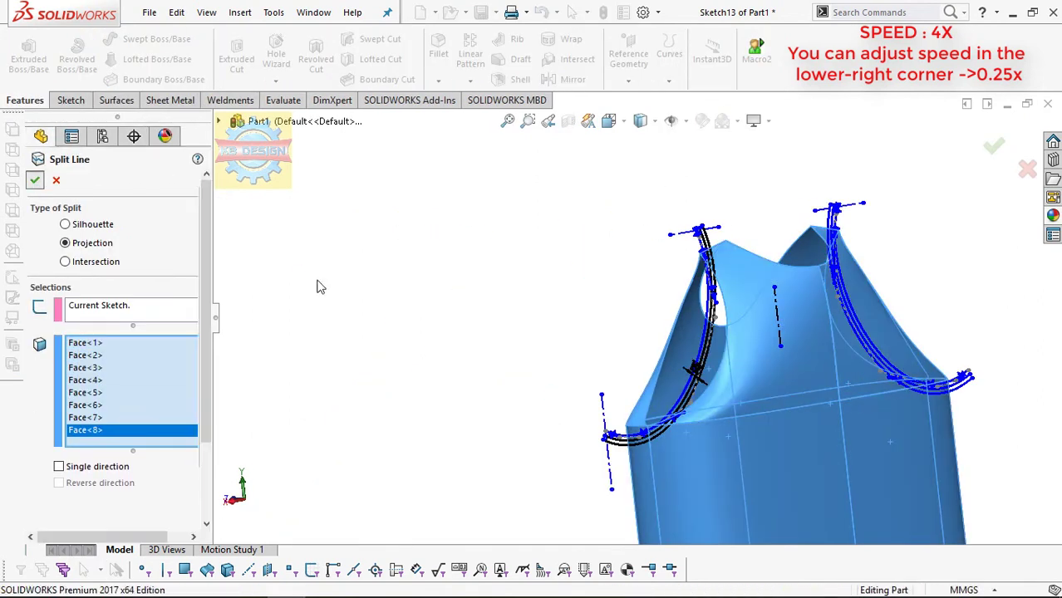
pyautogui.click(85, 278)
pyautogui.click(106, 259)
pyautogui.scroll(-2, 610, 267)
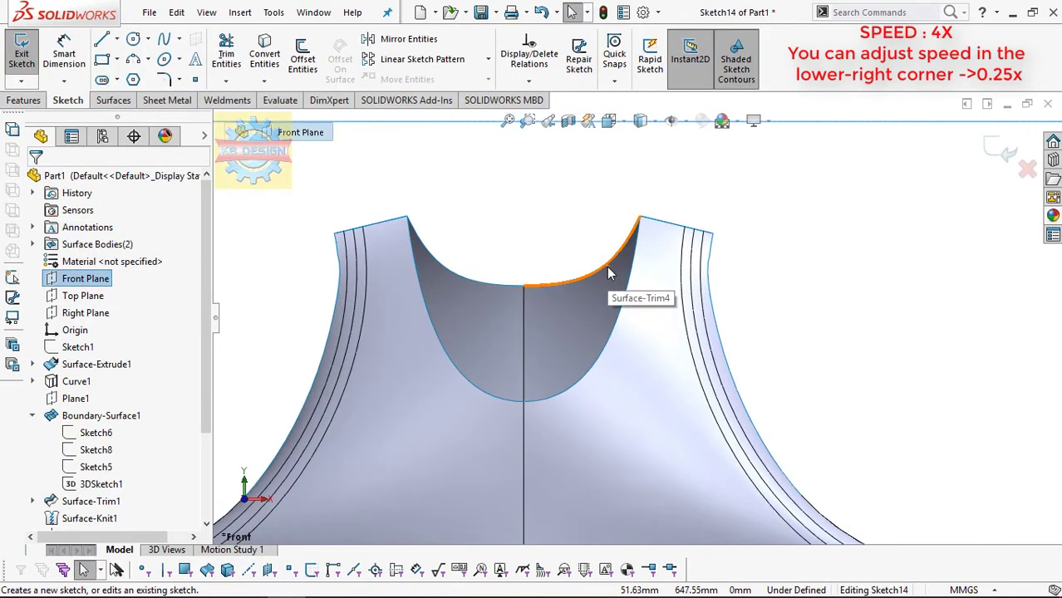
# Convert the left and right neckline edges into sketch curves
pyautogui.click(264, 54)
pyautogui.click(615, 343)
pyautogui.click(442, 346)
pyautogui.click(36, 180)
# Offset the neckline curves three times, the outermost at 18 mm
pyautogui.click(303, 58)
pyautogui.click(505, 401)
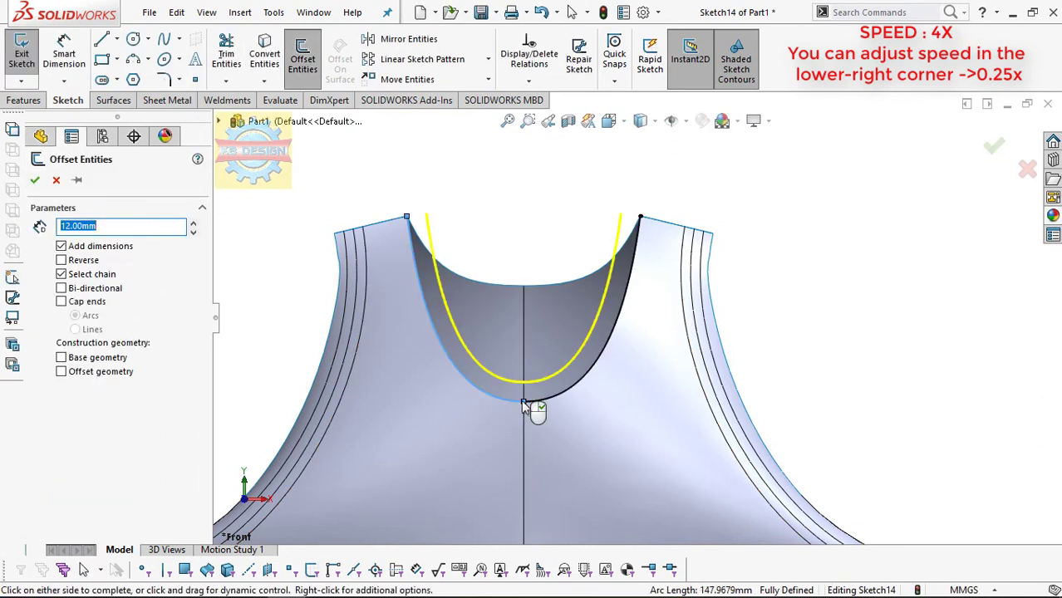
pyautogui.click(36, 180)
pyautogui.click(302, 58)
pyautogui.click(540, 403)
pyautogui.click(37, 180)
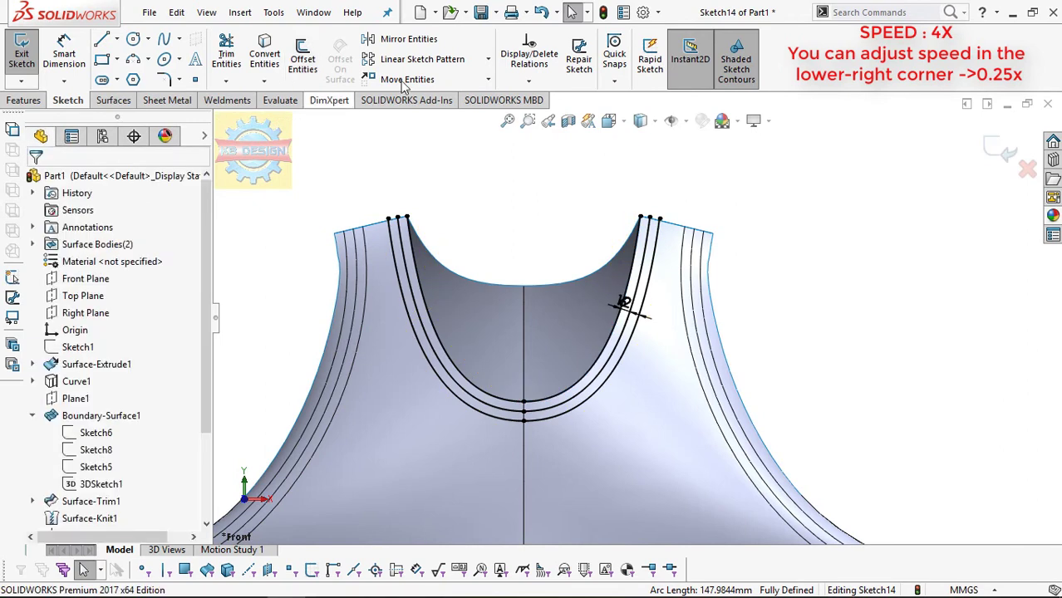
pyautogui.click(302, 59)
pyautogui.click(460, 391)
pyautogui.write('18')
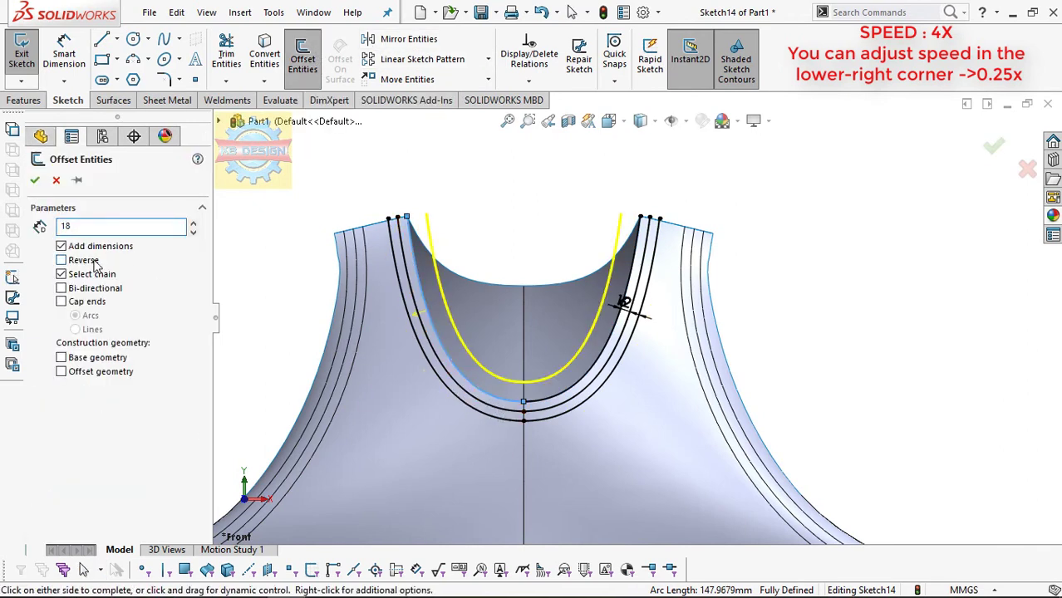
pyautogui.click(35, 181)
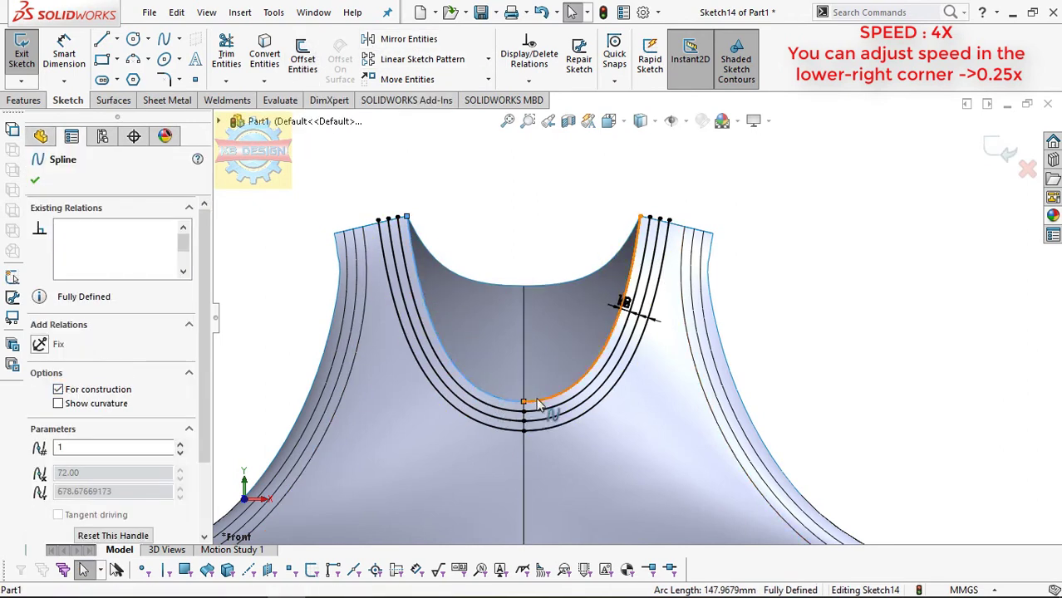
pyautogui.press('Escape')
# Split Line the neckline offsets onto the two front faces of the jersey
pyautogui.click(25, 100)
pyautogui.click(628, 54)
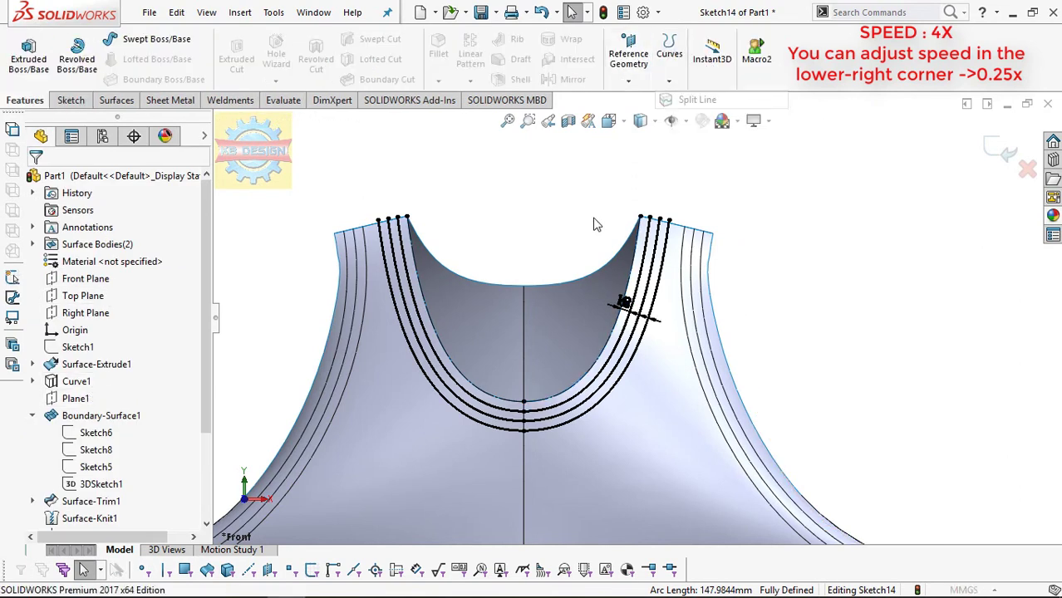
pyautogui.click(683, 161)
pyautogui.click(415, 457)
pyautogui.click(574, 447)
pyautogui.press('Return')
pyautogui.scroll(3, 586, 220)
pyautogui.moveTo(657, 274)
pyautogui.mouseDown(button='middle')
pyautogui.moveTo(502, 294)
pyautogui.moveTo(645, 299)
pyautogui.mouseUp(button='middle')
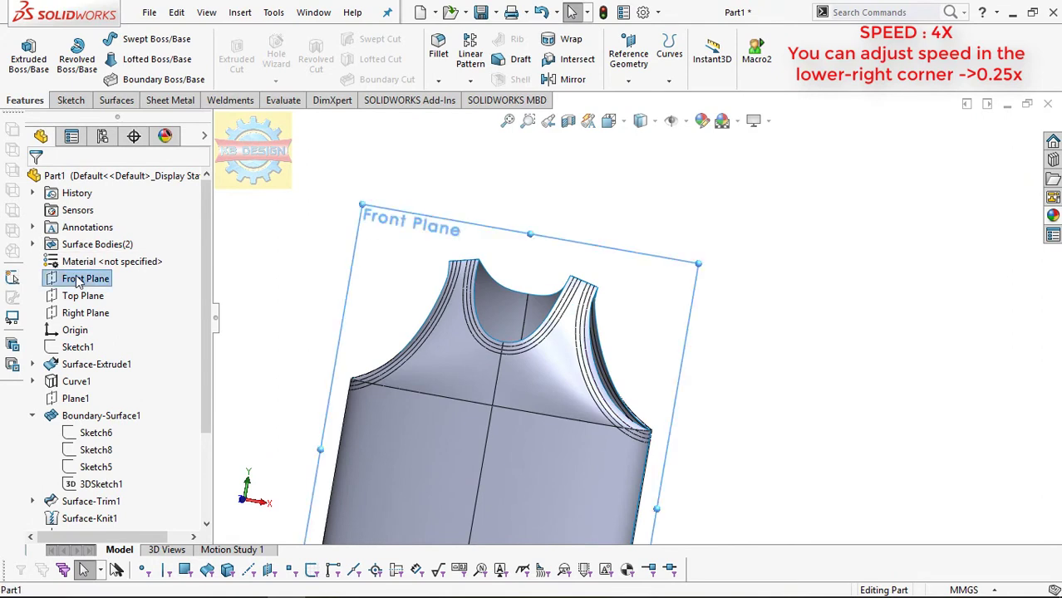
# Start a Front Plane sketch and convert the back neckline edge into it
pyautogui.click(73, 279)
pyautogui.click(91, 258)
pyautogui.scroll(-5, 532, 216)
pyautogui.click(264, 58)
pyautogui.click(467, 352)
pyautogui.click(23, 157)
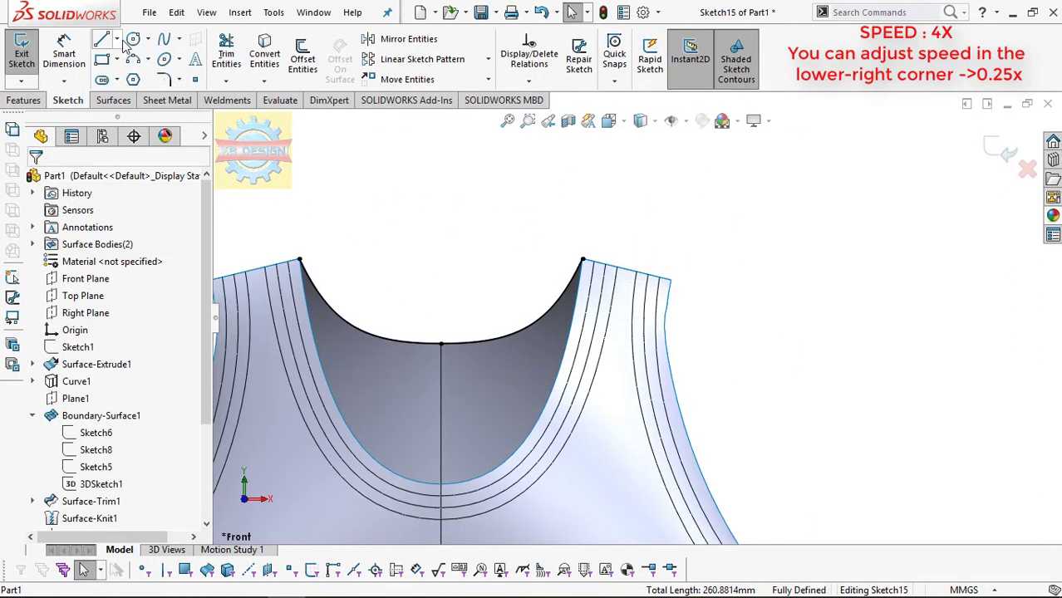
# Offset the converted neckline curve by 18 mm
pyautogui.click(264, 59)
pyautogui.click(303, 58)
pyautogui.click(333, 309)
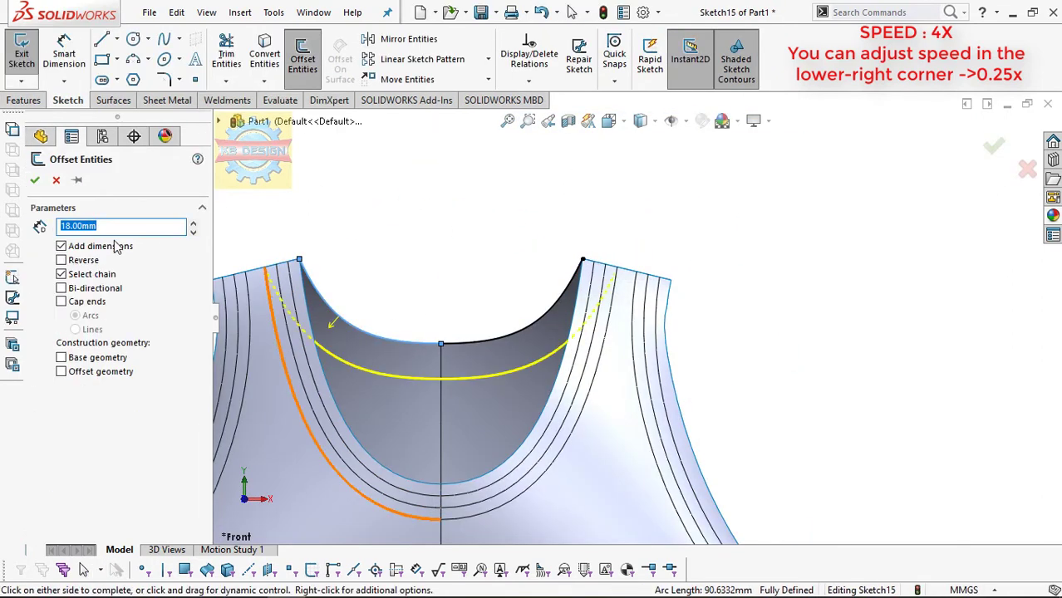
pyautogui.click(33, 181)
pyautogui.click(336, 315)
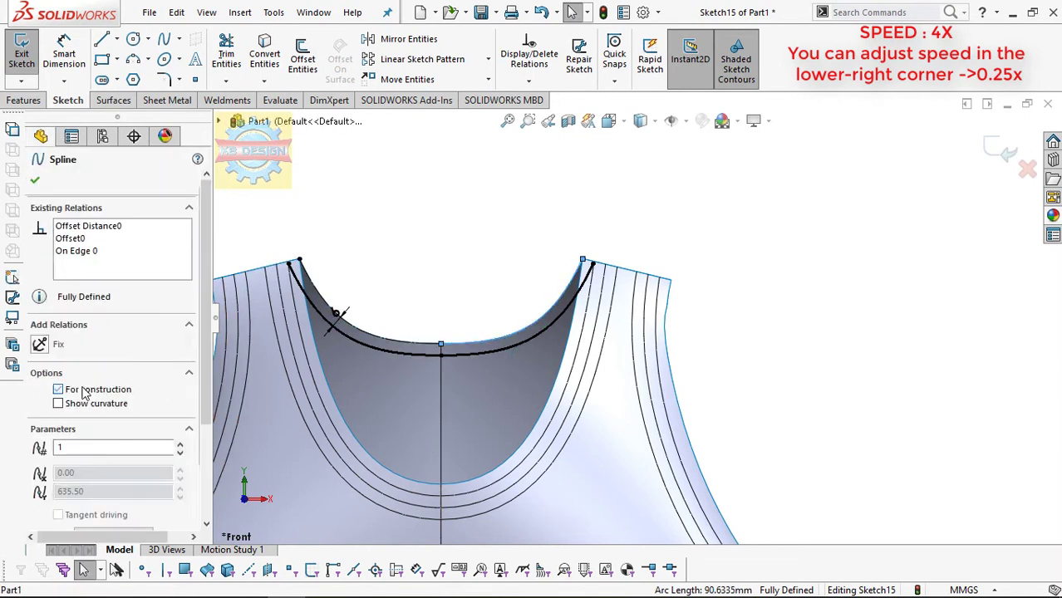
pyautogui.press('Escape')
# Attempt a Split Line of the two neck faces with the sketch
pyautogui.click(668, 81)
pyautogui.click(694, 98)
pyautogui.click(498, 368)
pyautogui.press('Return')
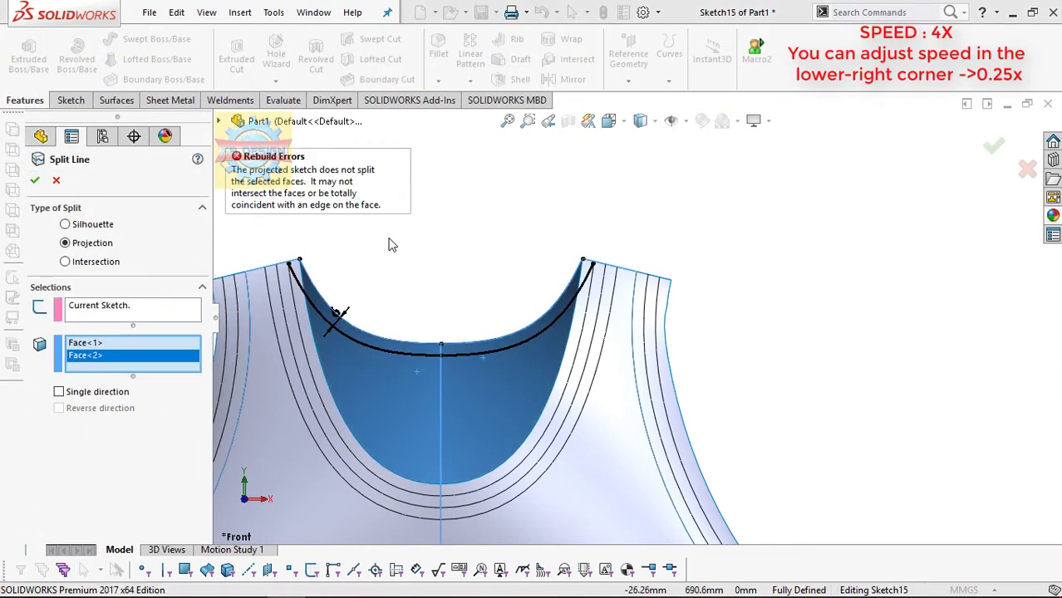
# Back in the neckline sketch, add a centerline above the neck and trim entities
pyautogui.click(289, 266)
pyautogui.click(248, 241)
pyautogui.click(626, 241)
pyautogui.press('Escape')
pyautogui.click(226, 81)
pyautogui.click(247, 102)
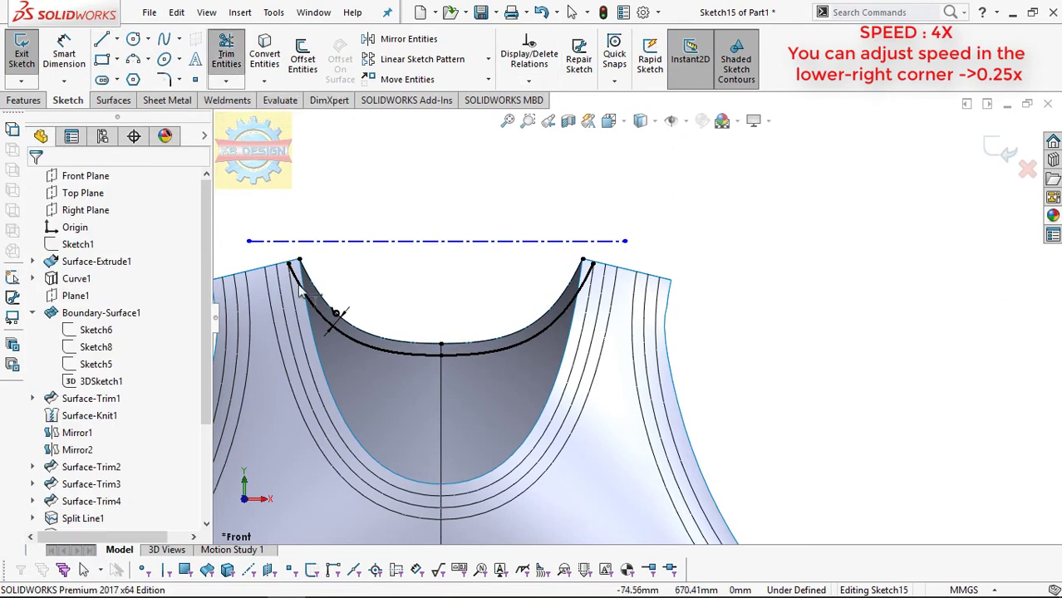
pyautogui.scroll(-3, 390, 359)
# Try a relation on the neckline curve's middle point, then undo the over-defining relation
pyautogui.click(482, 351)
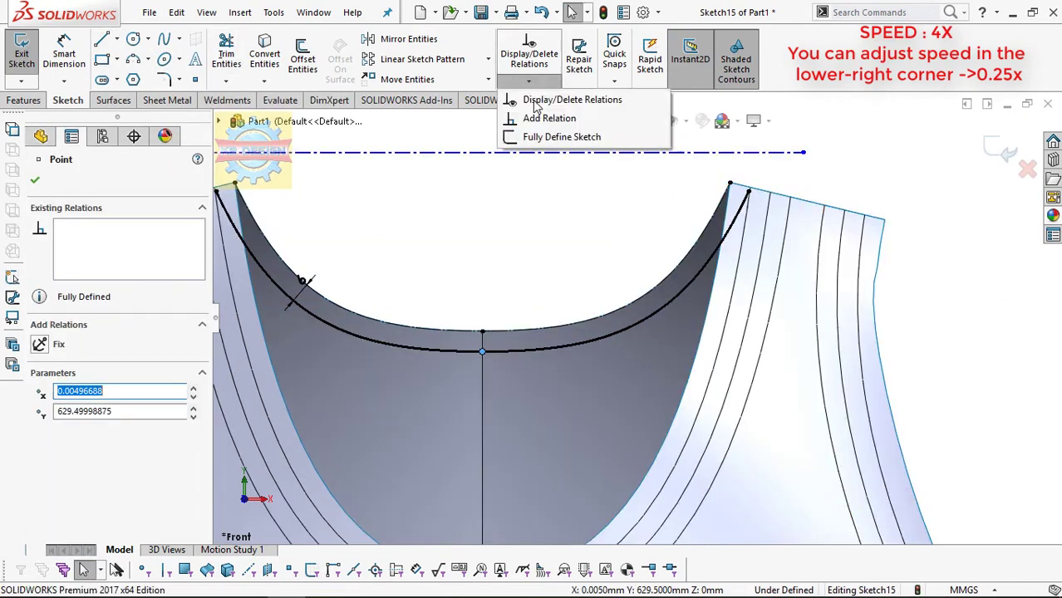
pyautogui.keyDown('ctrl'); pyautogui.click(482, 332); pyautogui.keyUp('ctrl')
pyautogui.click(43, 449)
pyautogui.press('Escape')
pyautogui.click(304, 286)
pyautogui.scroll(-2, 488, 371)
pyautogui.hotkey('ctrl', 'z')
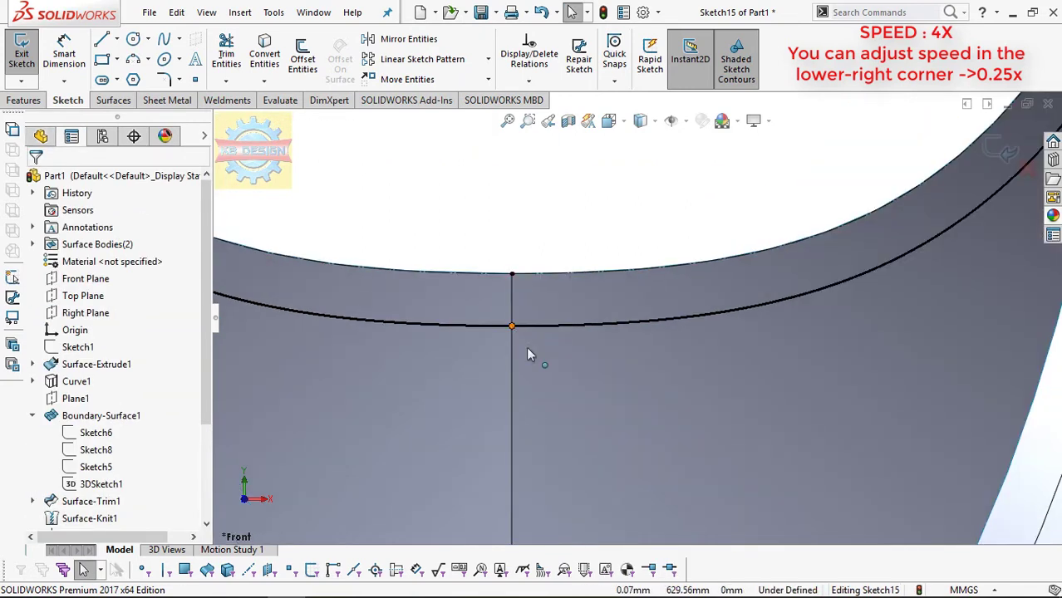
pyautogui.click(497, 340)
pyautogui.scroll(3, 516, 357)
# Dimension the distance between two points on the neckline curve
pyautogui.click(64, 52)
pyautogui.click(595, 303)
pyautogui.click(595, 331)
pyautogui.click(615, 291)
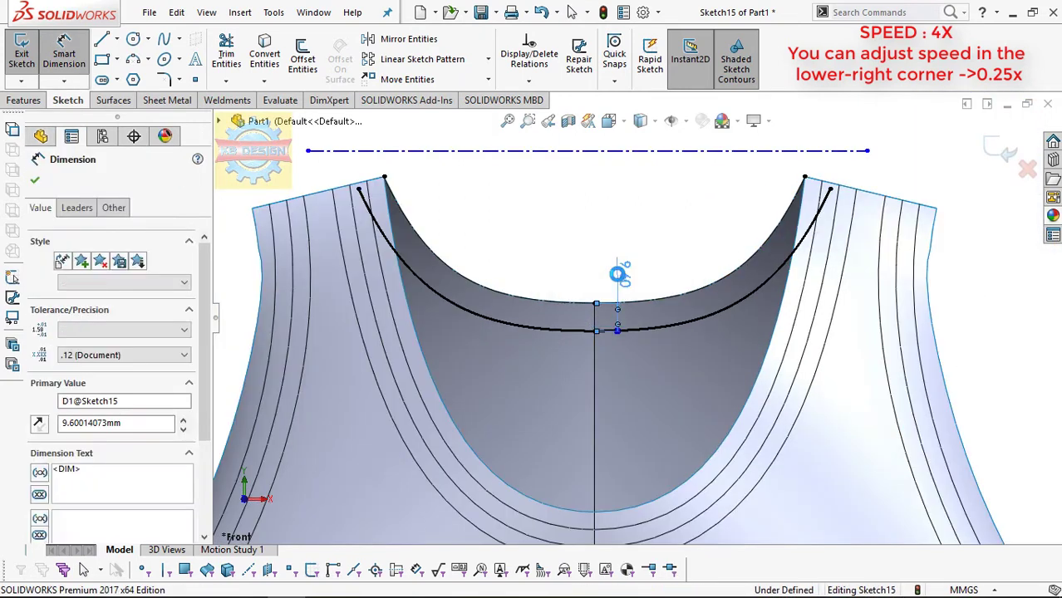
pyautogui.press('Return')
pyautogui.click(752, 249)
pyautogui.click(707, 195)
# Exit the sketch and retry splitting both neck faces, then back out
pyautogui.hotkey('ctrl', 'b')
pyautogui.click(697, 99)
pyautogui.click(498, 391)
pyautogui.click(635, 372)
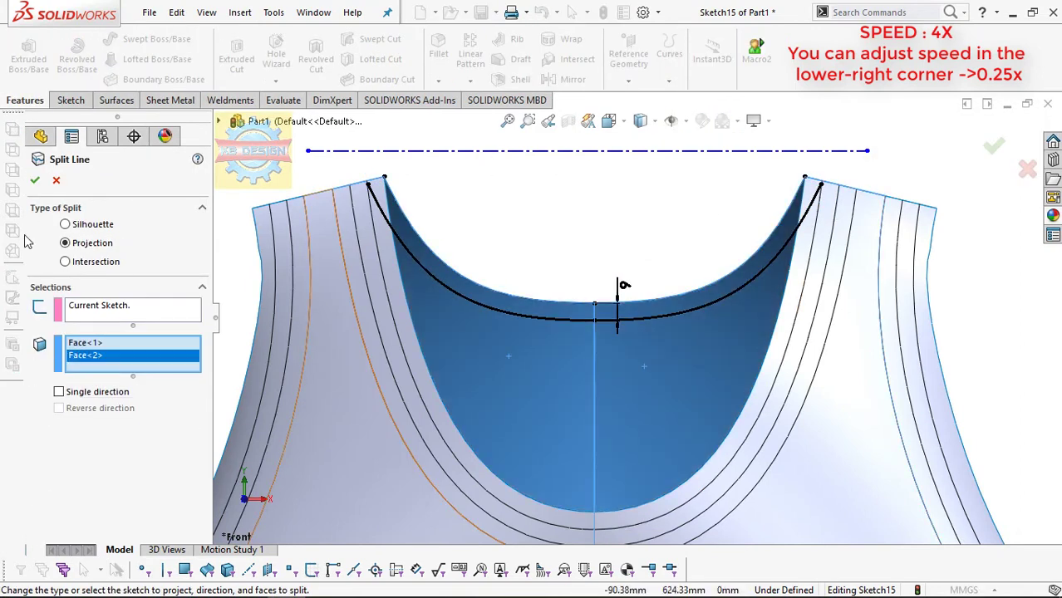
pyautogui.press('Escape')
# Replace the right neckline spline with one ending on the centre line, dimensioned 6 high
pyautogui.click(647, 318)
pyautogui.press('Escape')
pyautogui.click(384, 178)
pyautogui.doubleClick(592, 318)
pyautogui.press('Escape')
pyautogui.click(594, 319)
pyautogui.click(617, 289)
pyautogui.press('Return')
# Mirror the new spline across a vertical centerline
pyautogui.click(424, 274)
pyautogui.press('Escape')
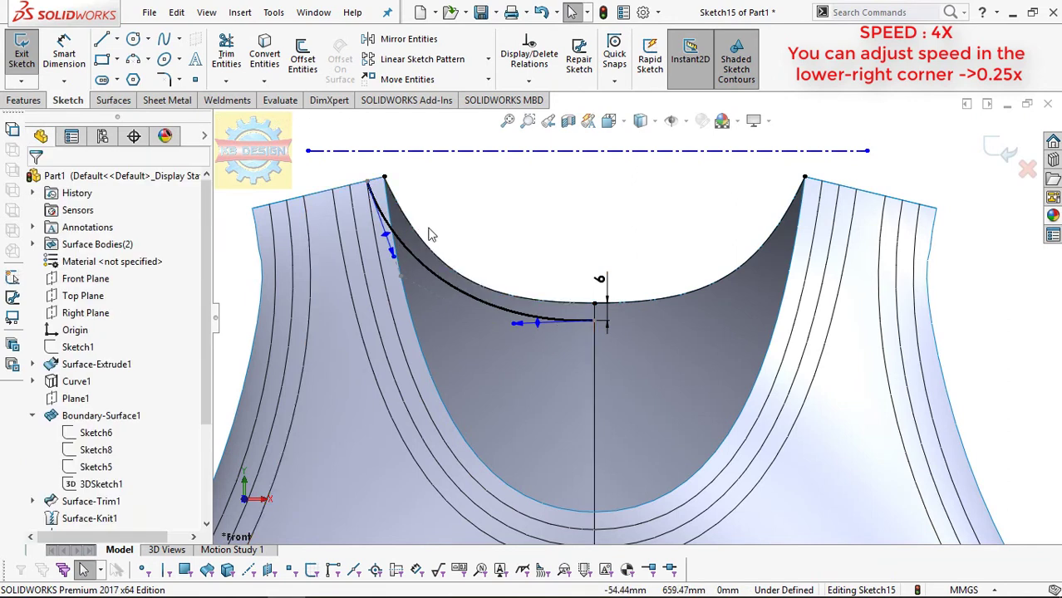
pyautogui.moveTo(533, 266); pyautogui.dragTo(600, 158, button='right')
pyautogui.click(588, 152)
pyautogui.click(532, 307)
pyautogui.click(594, 249)
pyautogui.press('Return')
# Split the neck faces with the mirrored neckline curve
pyautogui.click(668, 81)
pyautogui.click(696, 99)
pyautogui.press('Return')
pyautogui.moveTo(543, 370)
pyautogui.mouseDown(button='middle')
pyautogui.moveTo(713, 379)
pyautogui.moveTo(793, 272)
pyautogui.moveTo(773, 320)
pyautogui.moveTo(726, 360)
pyautogui.mouseUp(button='middle')
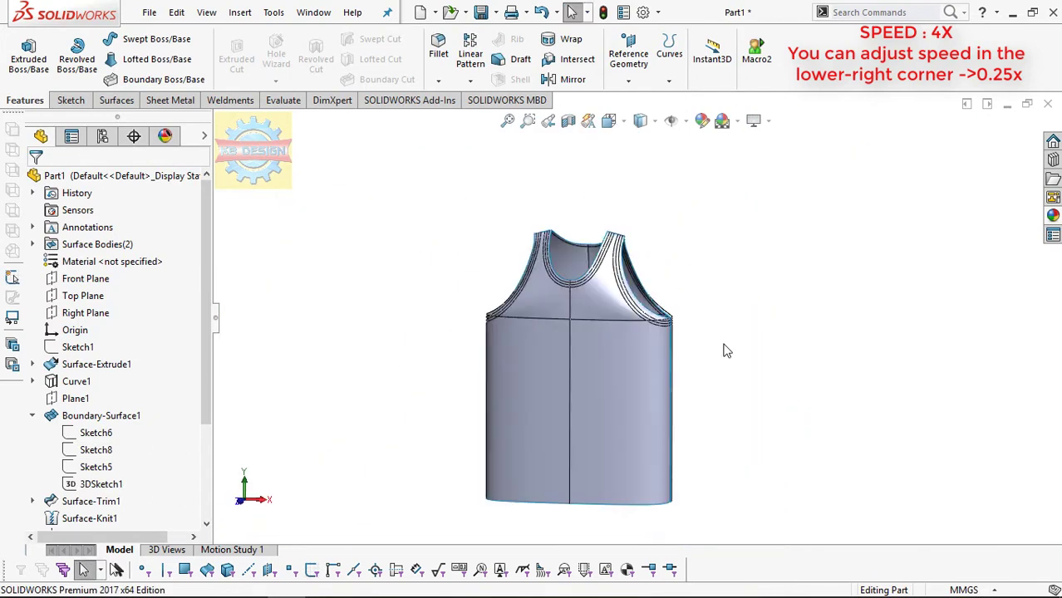
pyautogui.scroll(-2, 602, 309)
# Remove the jersey's blue appearance and start a sketch on the Front Plane
pyautogui.rightClick(124, 189)
pyautogui.click(244, 221)
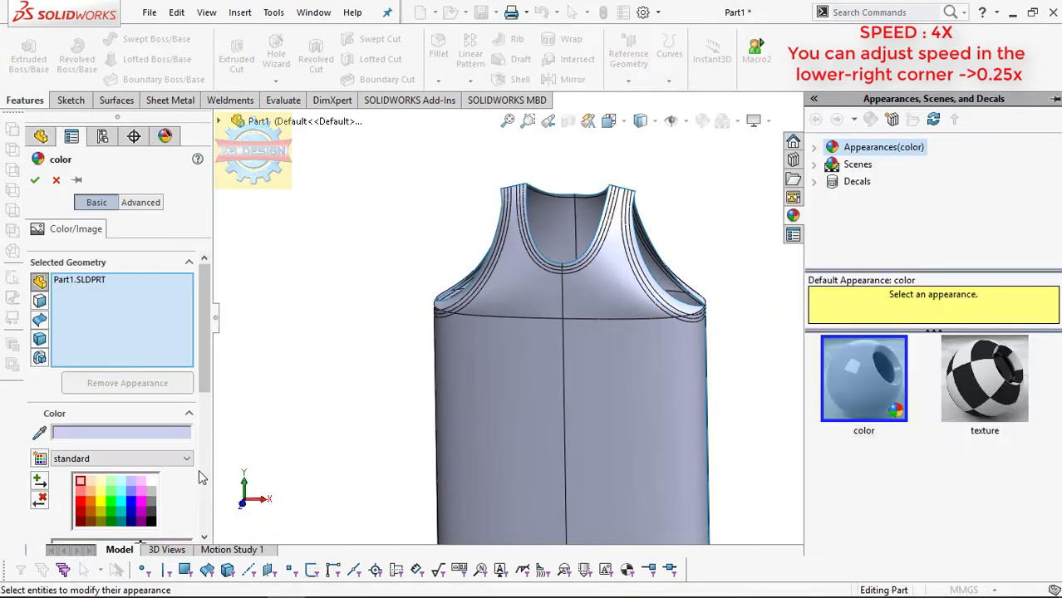
pyautogui.click(106, 375)
pyautogui.click(25, 148)
pyautogui.click(109, 282)
pyautogui.click(122, 255)
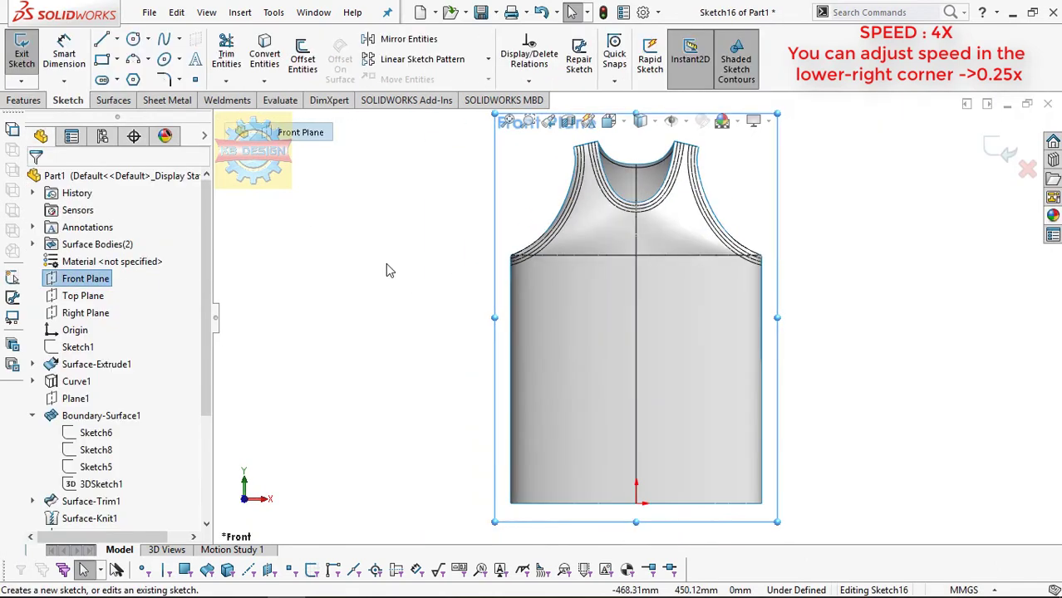
# Draw a three-point arc across the chest with its centre on the centre line
pyautogui.click(163, 59)
pyautogui.click(575, 385)
pyautogui.click(716, 384)
pyautogui.click(686, 384)
pyautogui.click(528, 80)
pyautogui.click(542, 116)
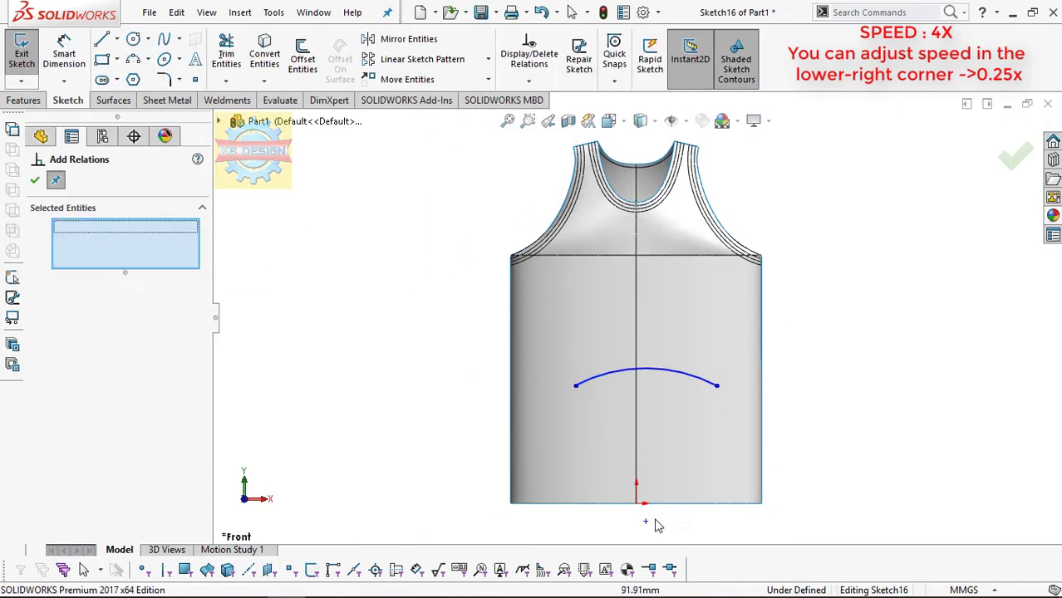
pyautogui.click(636, 502)
pyautogui.click(645, 521)
pyautogui.press('Escape')
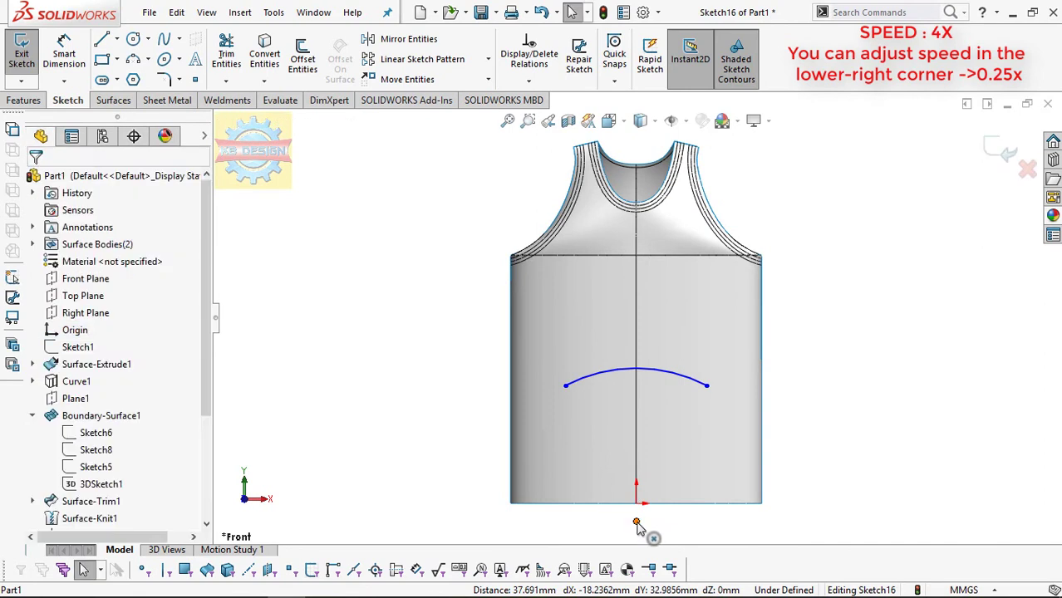
pyautogui.moveTo(635, 521); pyautogui.dragTo(635, 465)
# Dimension the arc centre 140.50 above the origin and the radius to R182
pyautogui.click(636, 504)
pyautogui.click(675, 482)
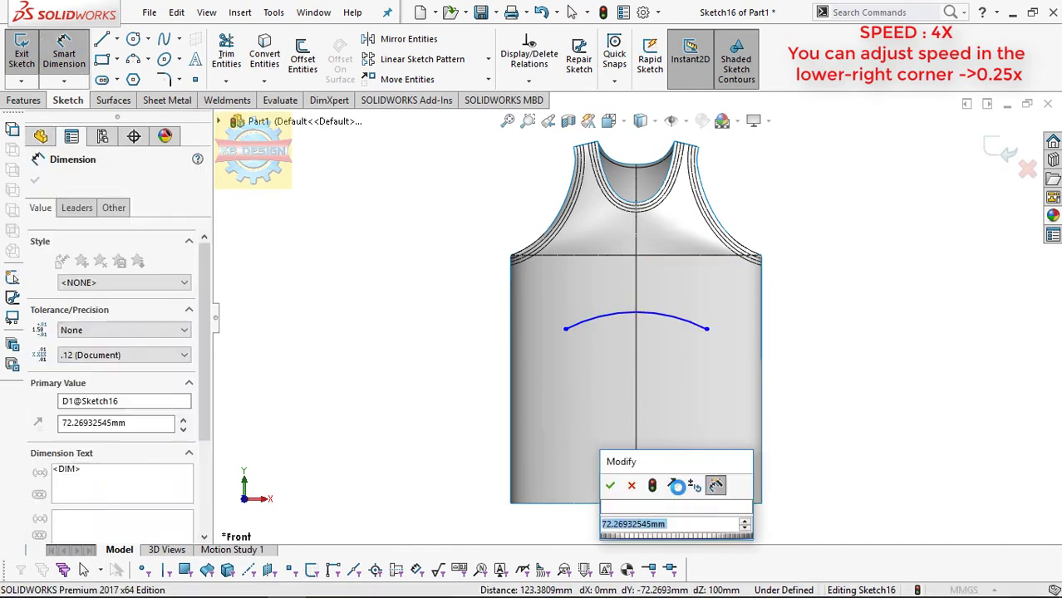
pyautogui.write('140.5')
pyautogui.press('Return')
pyautogui.click(681, 287)
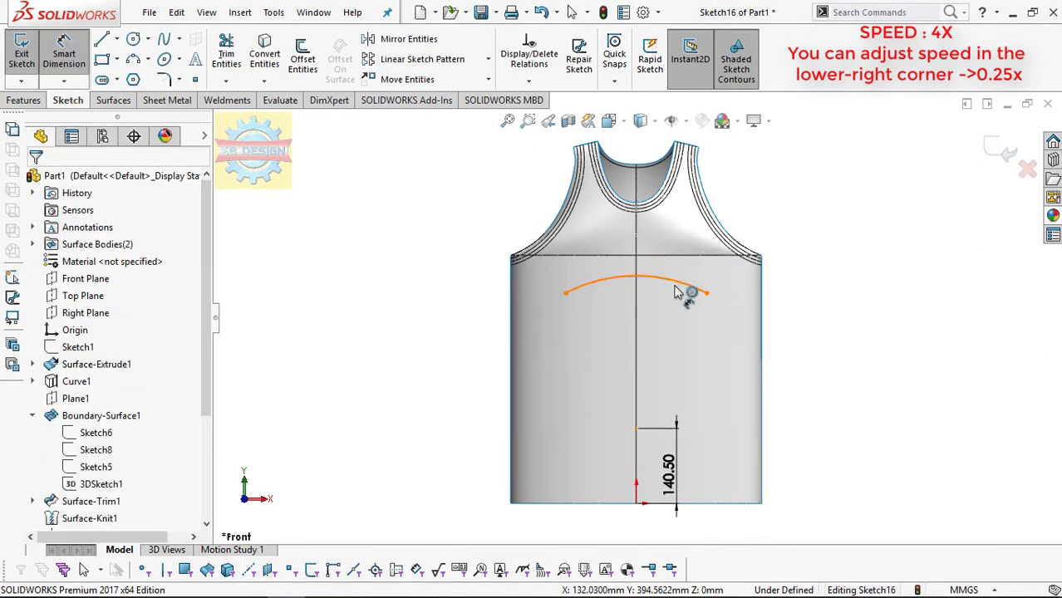
pyautogui.click(681, 344)
pyautogui.write('182')
pyautogui.press('Return')
# Select the arc's right endpoint to begin adding a relation
pyautogui.scroll(3, 675, 357)
pyautogui.click(686, 337)
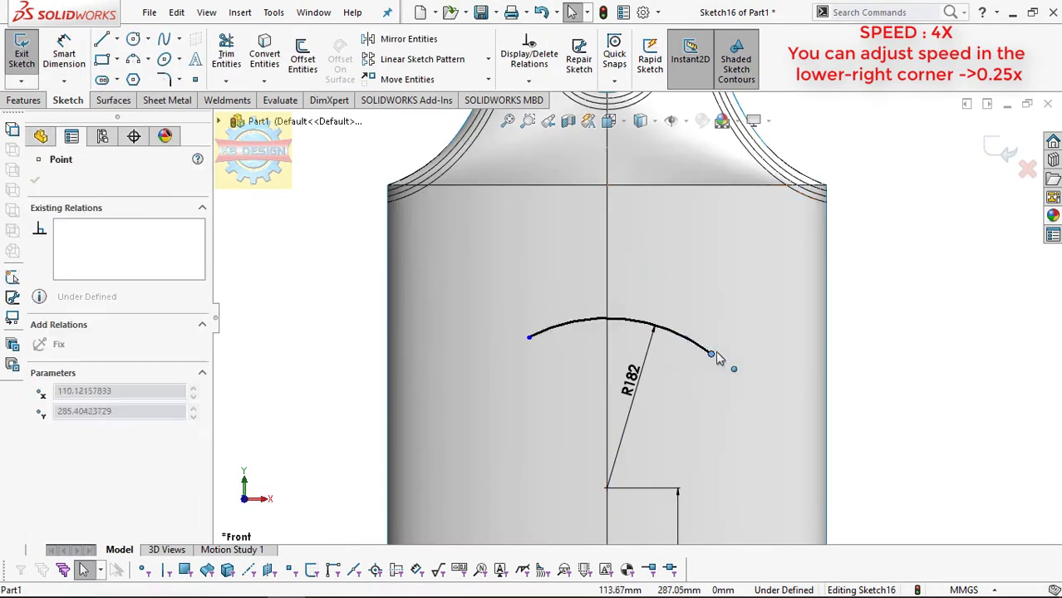
pyautogui.click(529, 81)
pyautogui.click(550, 119)
# Make the arc's two endpoints horizontal and exit the arc sketch
pyautogui.click(528, 338)
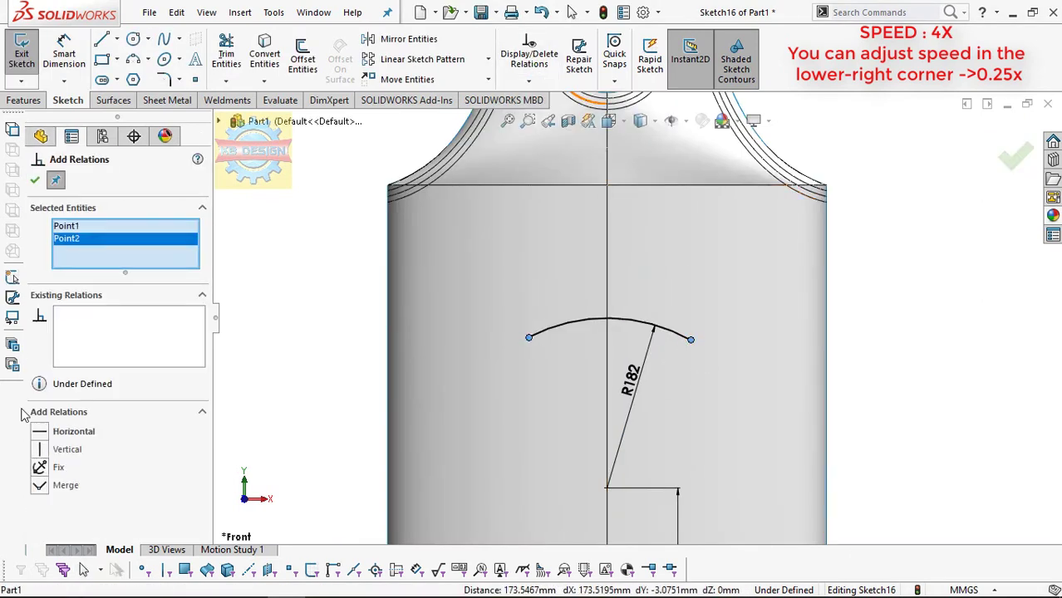
pyautogui.click(71, 430)
pyautogui.click(35, 180)
pyautogui.scroll(-3, 531, 354)
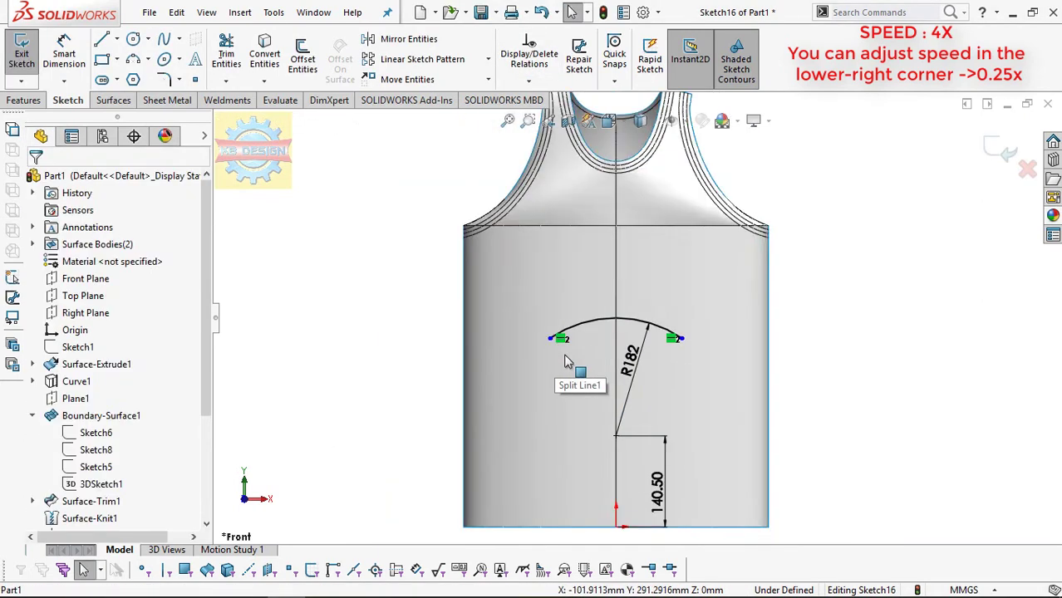
pyautogui.click(23, 67)
# In a new Front Plane sketch, add BULLS text following the chest arc with adjusted font
pyautogui.click(84, 278)
pyautogui.click(120, 250)
pyautogui.click(195, 59)
pyautogui.click(653, 341)
pyautogui.click(172, 311)
pyautogui.write('b')
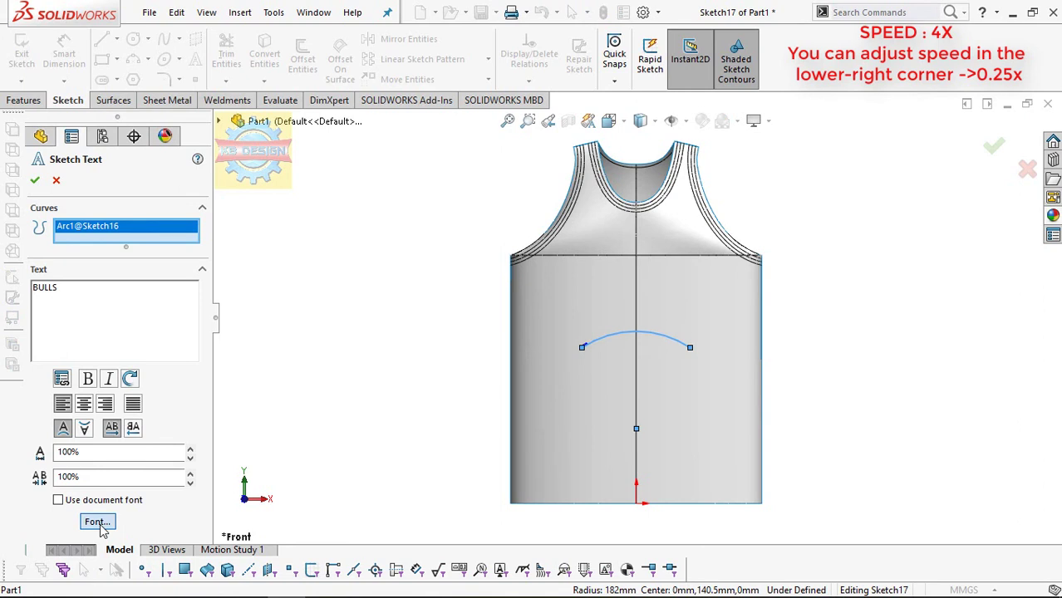
pyautogui.click(98, 523)
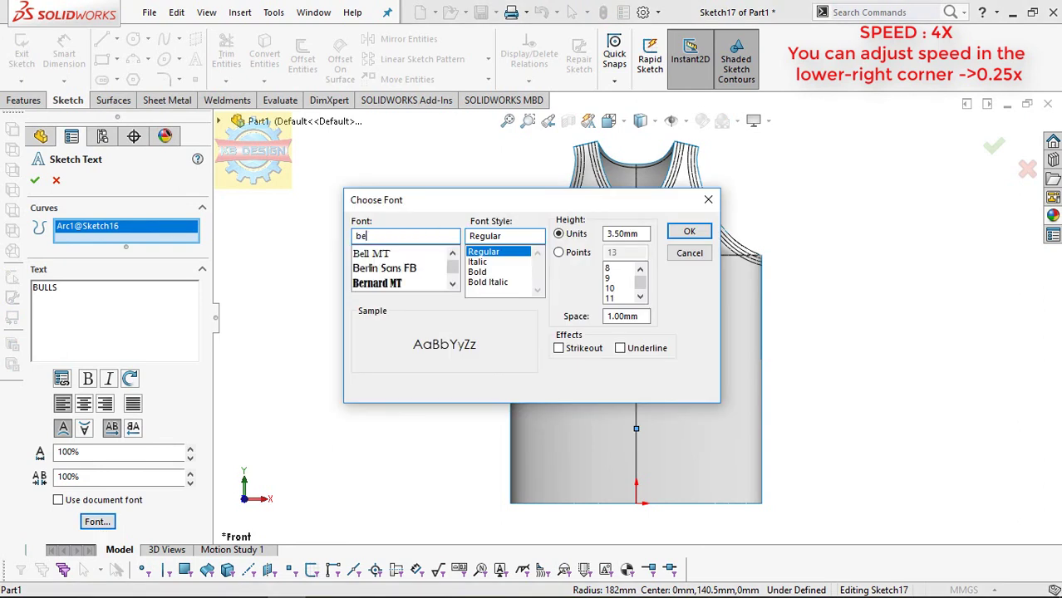
pyautogui.write('0')
pyautogui.click(688, 231)
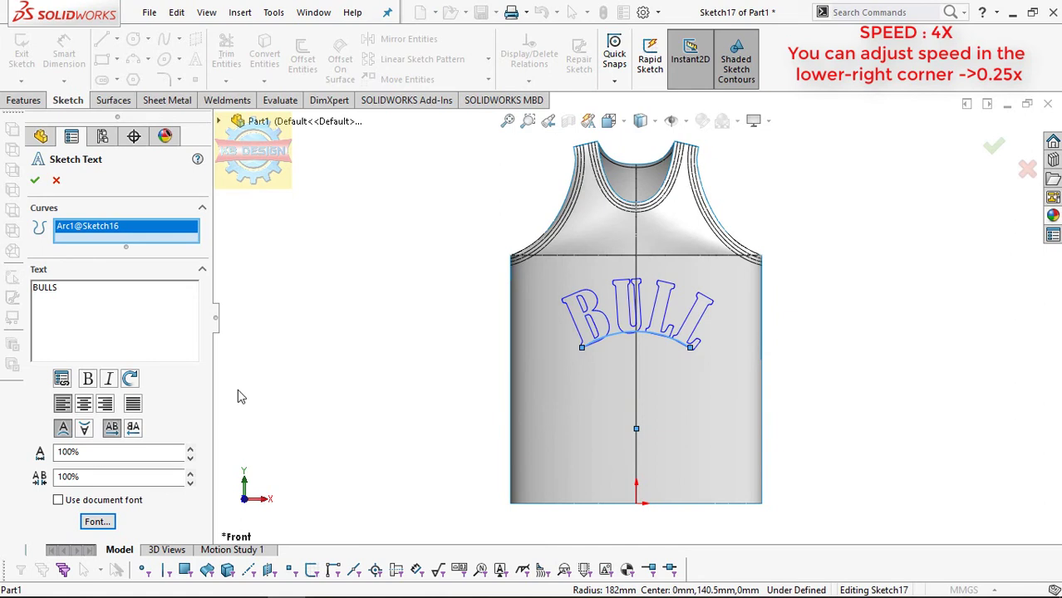
pyautogui.click(35, 181)
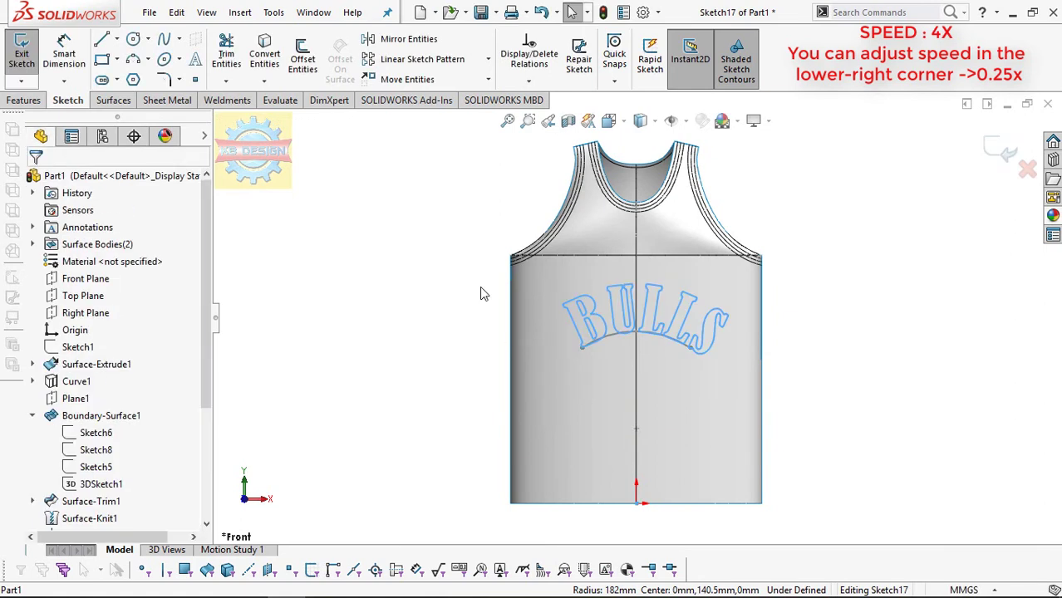
# Adjust the arc sketch's dimension and refresh the BULLS text sketch
pyautogui.click(22, 68)
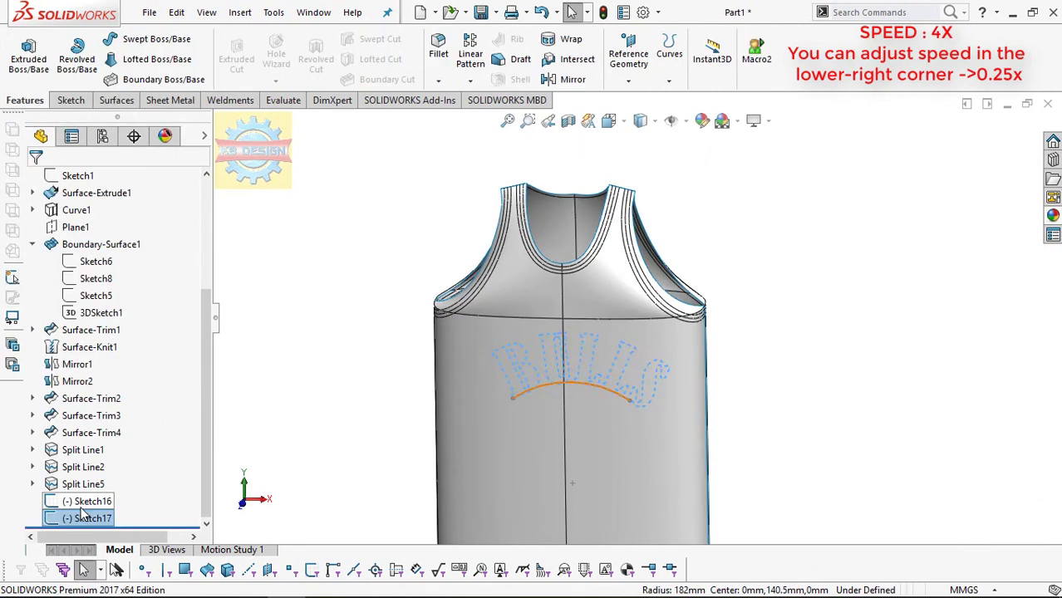
pyautogui.click(22, 68)
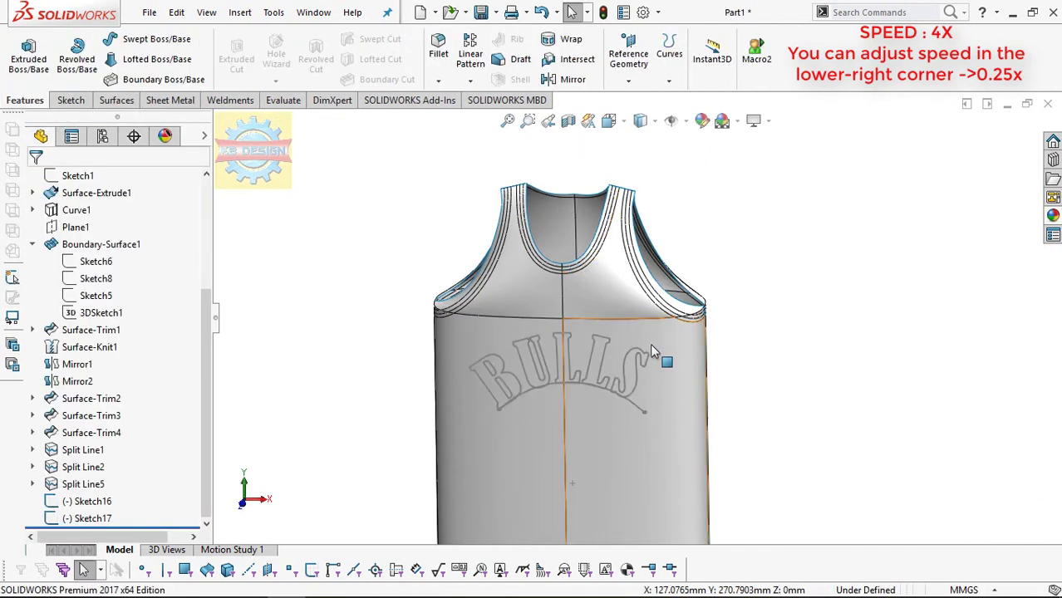
pyautogui.click(113, 457)
pyautogui.click(705, 374)
pyautogui.press('Return')
pyautogui.click(21, 68)
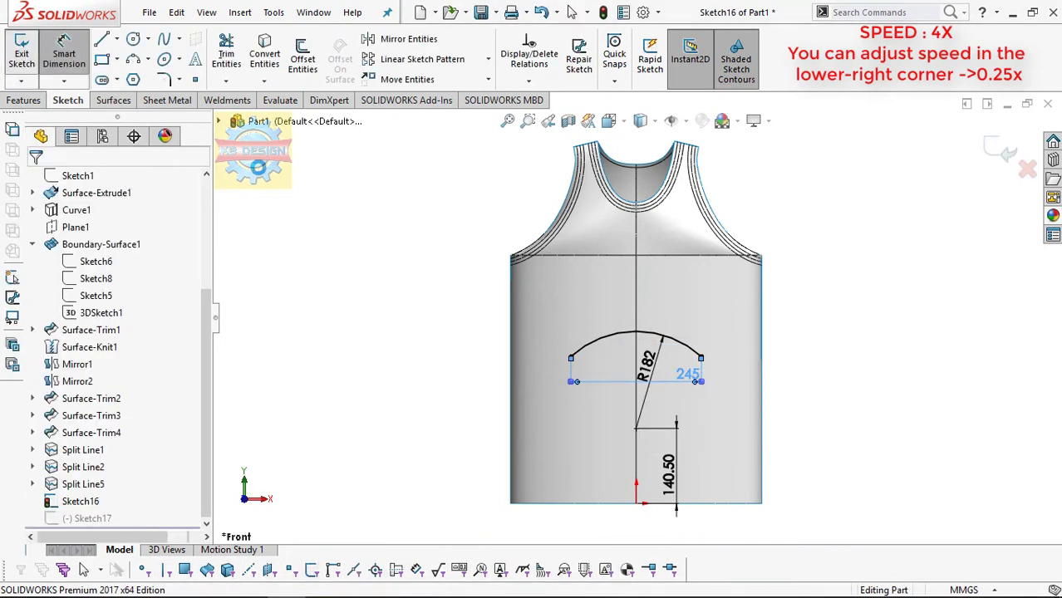
pyautogui.click(81, 518)
pyautogui.click(90, 472)
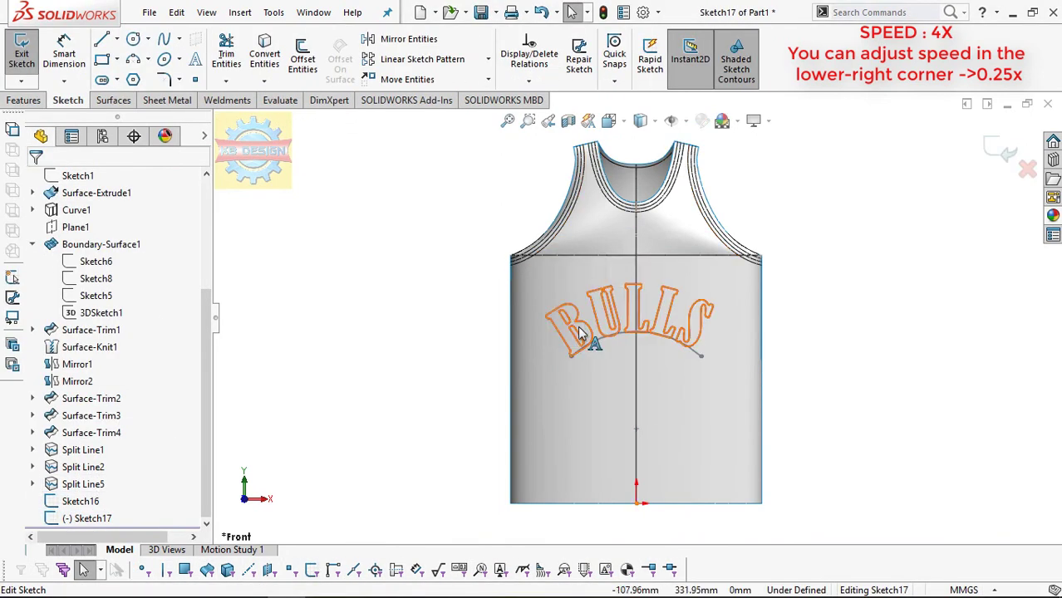
pyautogui.click(37, 183)
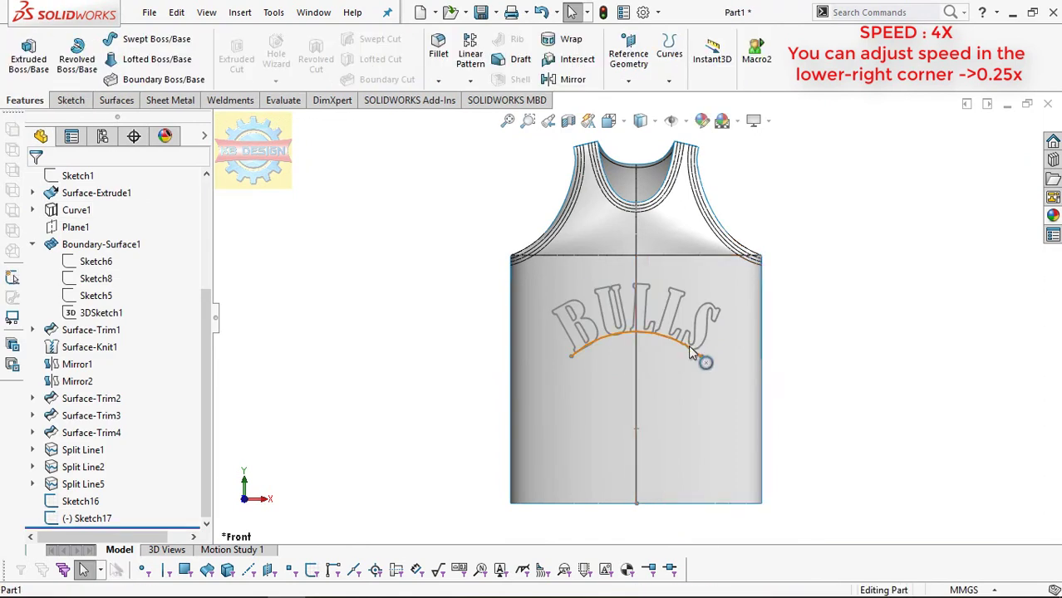
# Add a 23 in Impact font below BULLS on the Front Plane, then view the jersey's back
pyautogui.scroll(3, 93, 236)
pyautogui.click(83, 260)
pyautogui.click(99, 230)
pyautogui.click(200, 60)
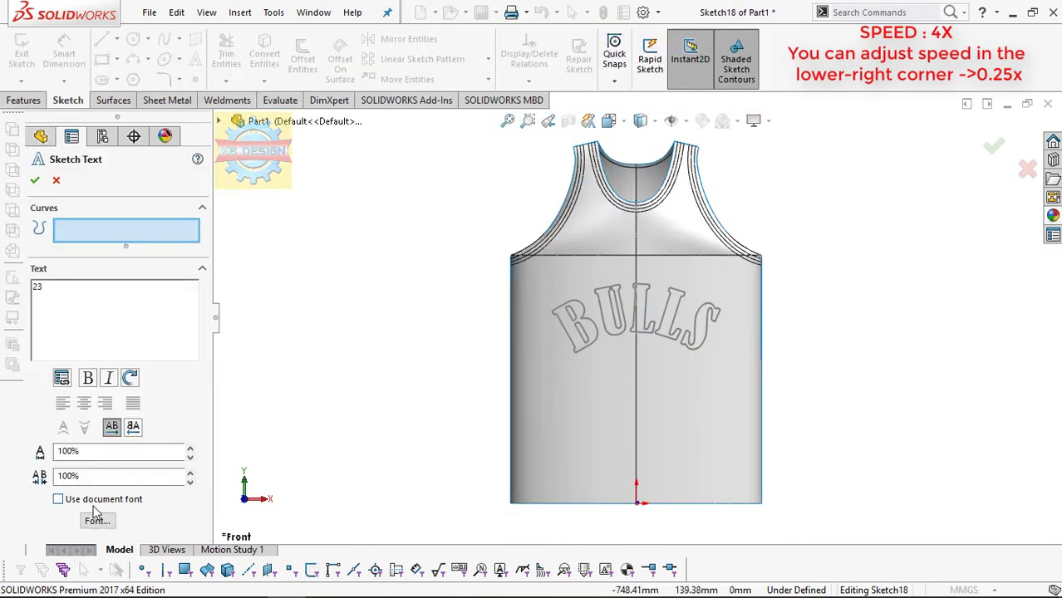
pyautogui.click(96, 520)
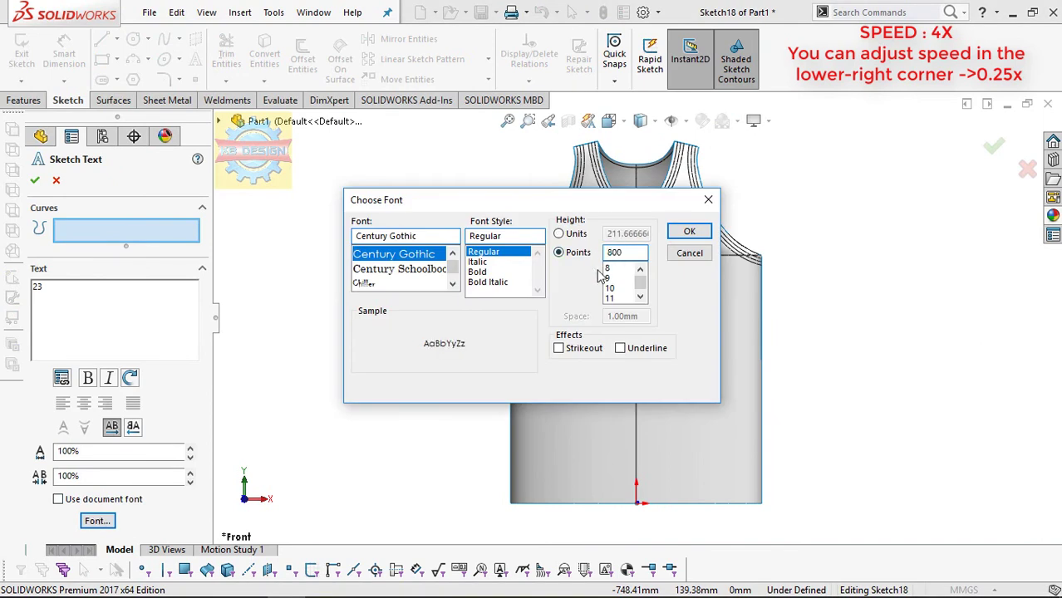
pyautogui.write('i')
pyautogui.click(402, 256)
pyautogui.click(676, 235)
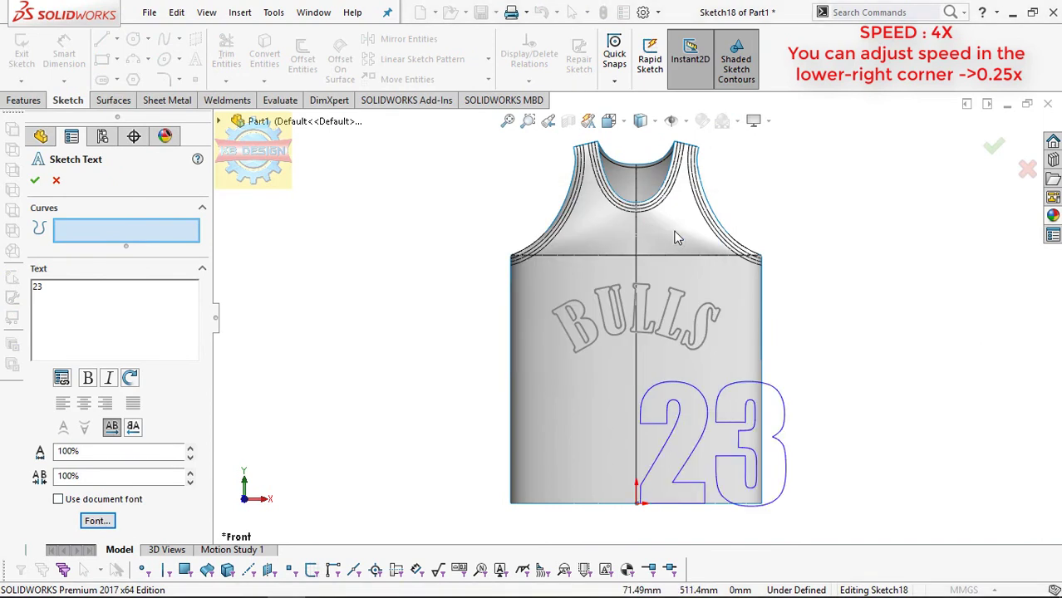
pyautogui.moveTo(638, 505); pyautogui.dragTo(565, 488)
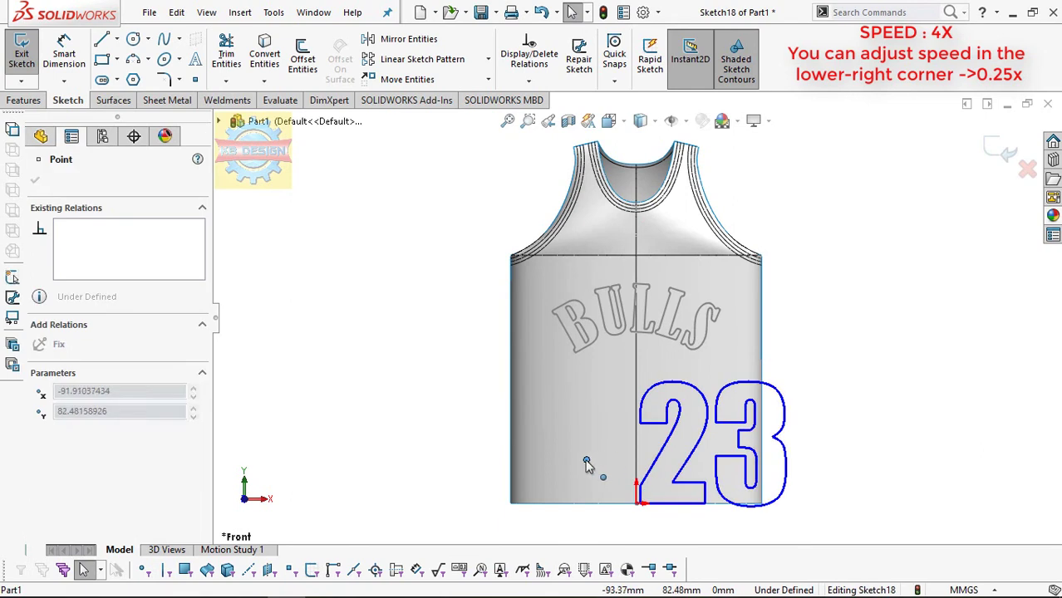
pyautogui.click(35, 180)
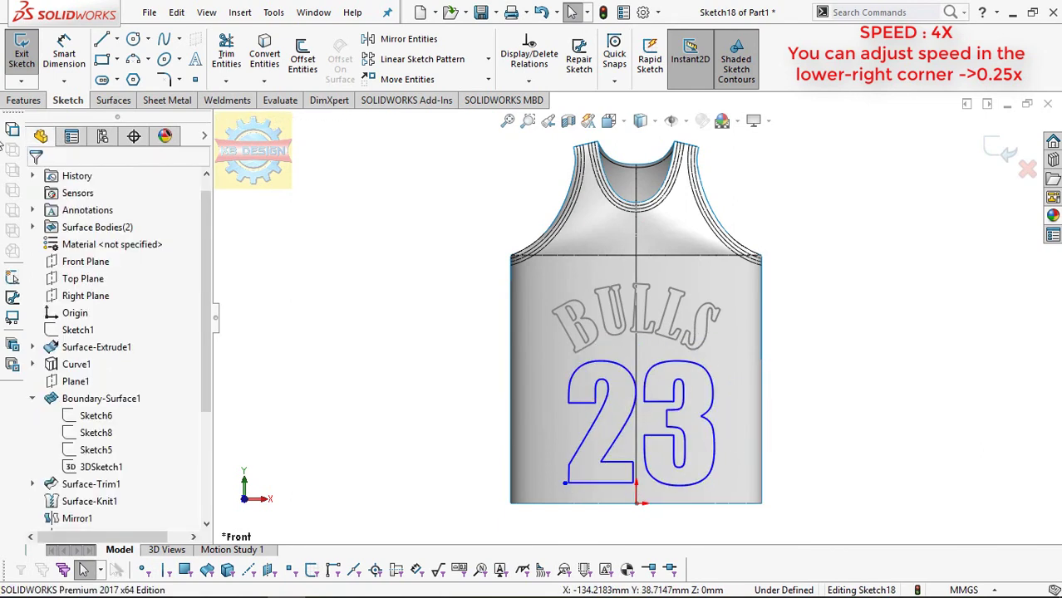
pyautogui.click(22, 54)
pyautogui.moveTo(801, 297); pyautogui.dragTo(142, 264, button='middle')
# On the Front Plane, sketch an arc above BULLS with its centre aligned vertically to the origin
pyautogui.click(85, 279)
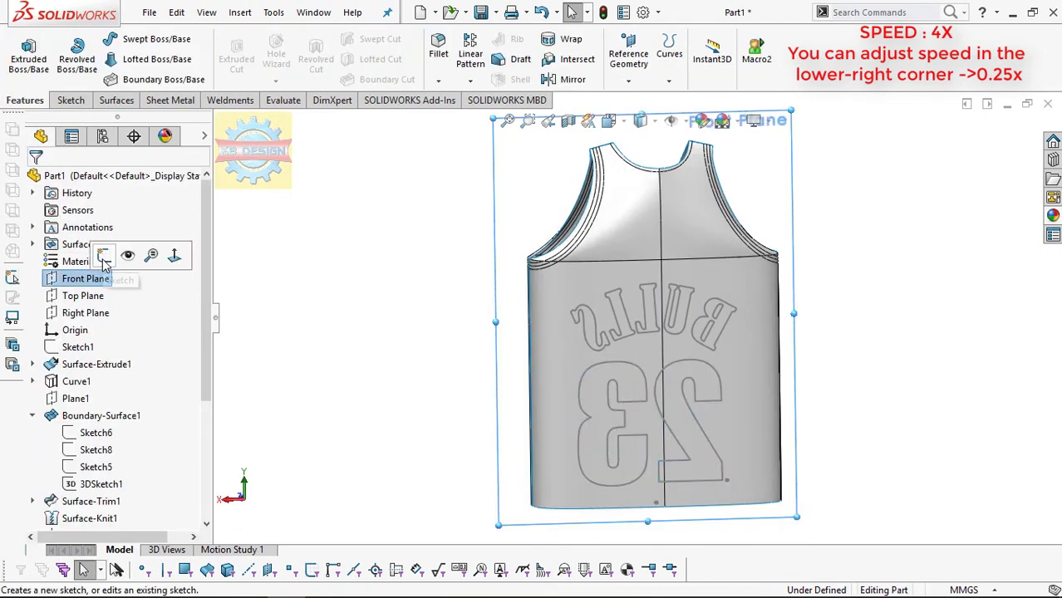
pyautogui.click(68, 239)
pyautogui.click(133, 60)
pyautogui.click(648, 369)
pyautogui.click(572, 339)
pyautogui.click(725, 339)
pyautogui.click(649, 369)
pyautogui.click(647, 502)
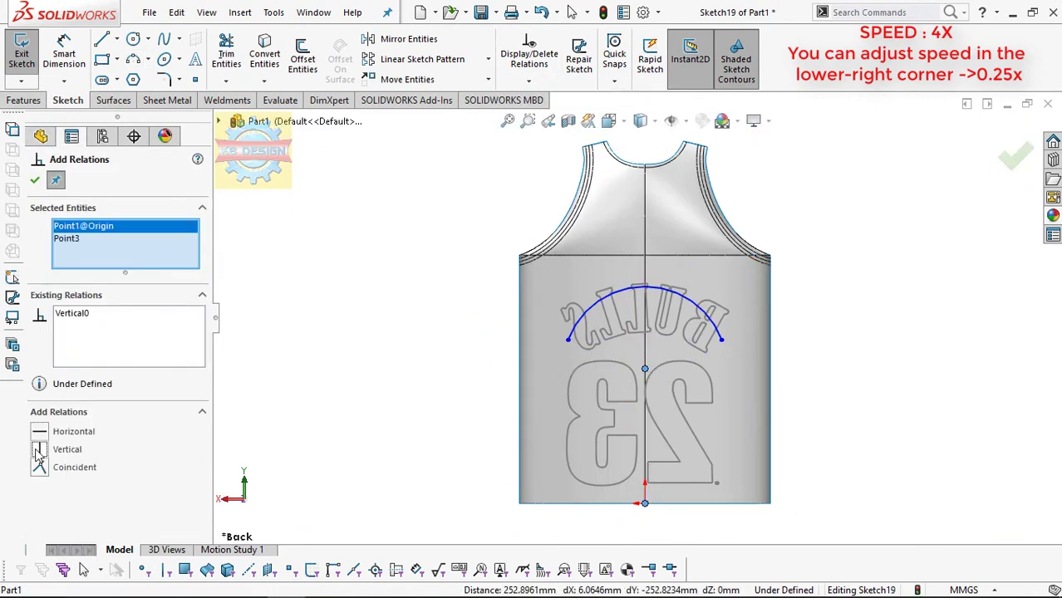
# Dimension the arc's endpoint width to 300 mm
pyautogui.click(63, 54)
pyautogui.click(568, 339)
pyautogui.click(721, 339)
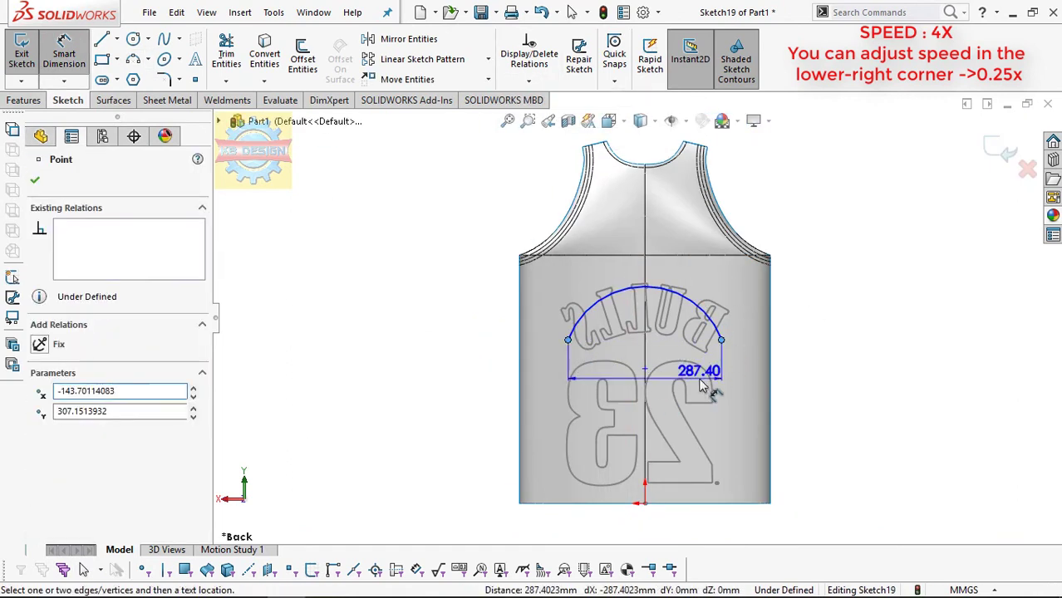
pyautogui.click(702, 374)
pyautogui.write('300')
pyautogui.press('Return')
pyautogui.scroll(2, 640, 325)
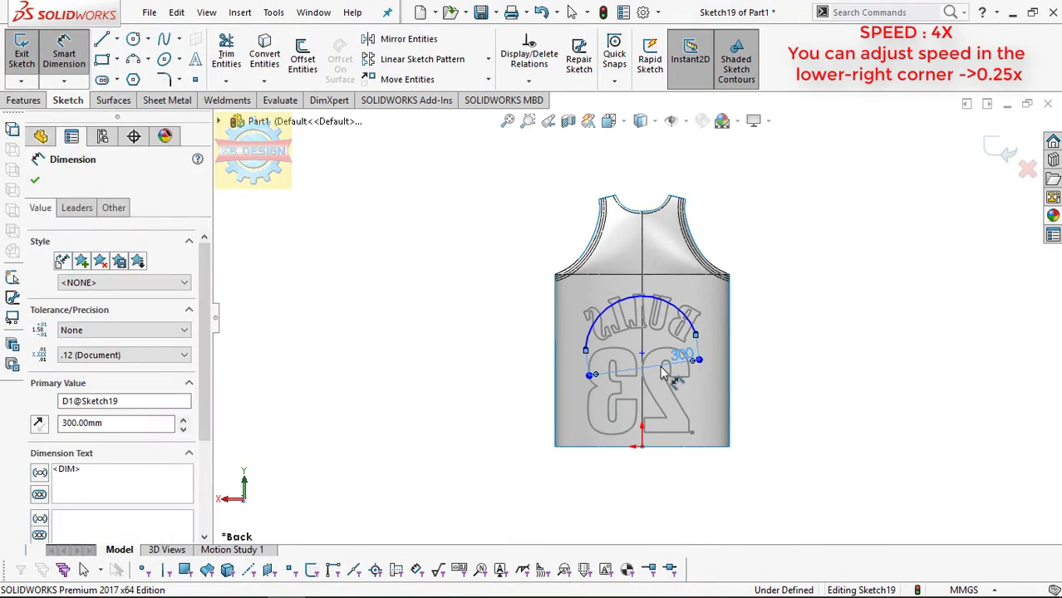
pyautogui.press('Escape')
# Level the arc endpoints, lower the arc, and add an 80 mm vertical dimension
pyautogui.click(585, 352)
pyautogui.moveTo(586, 351); pyautogui.dragTo(587, 333)
pyautogui.moveTo(640, 456)
pyautogui.mouseDown()
pyautogui.moveTo(695, 427)
pyautogui.moveTo(701, 349)
pyautogui.mouseUp()
pyautogui.click(64, 54)
pyautogui.click(646, 457)
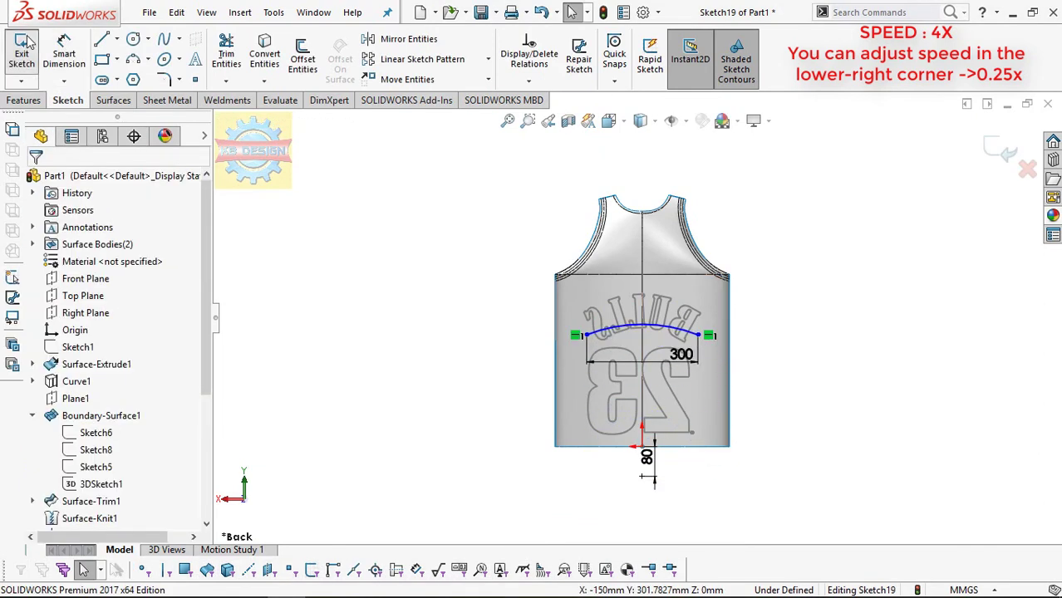
pyautogui.click(21, 54)
# In a new Front Plane sketch, add JORDAN text along the arc in a custom font, height 200
pyautogui.click(75, 342)
pyautogui.click(114, 264)
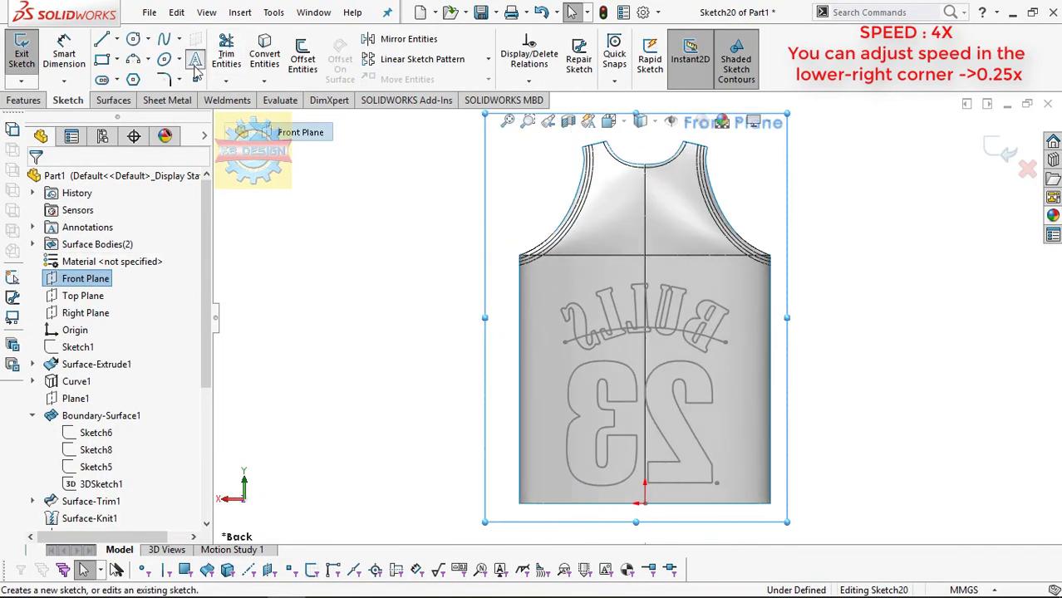
pyautogui.click(196, 59)
pyautogui.click(607, 335)
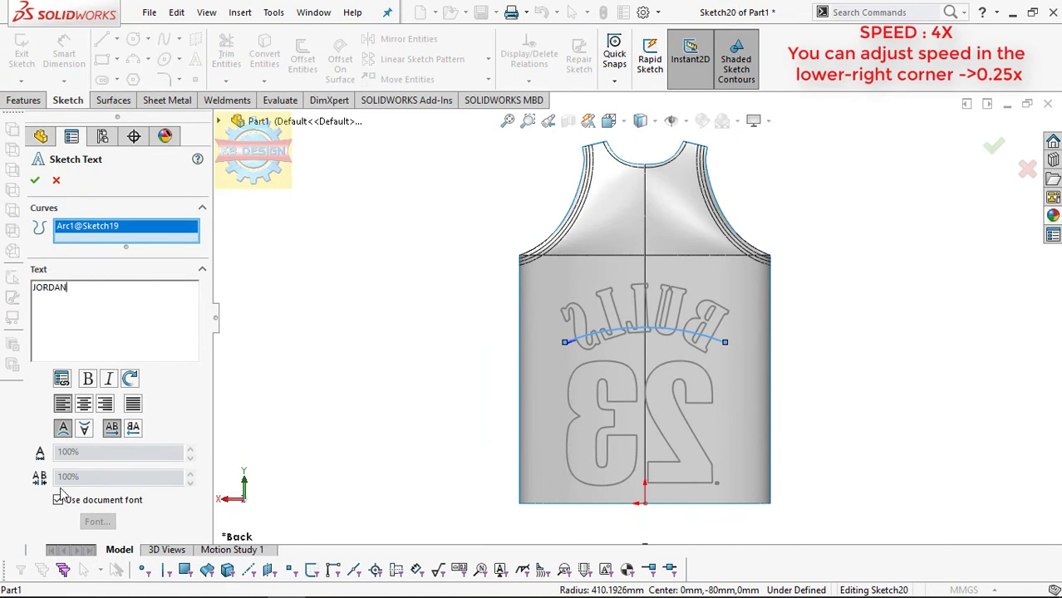
pyautogui.click(97, 523)
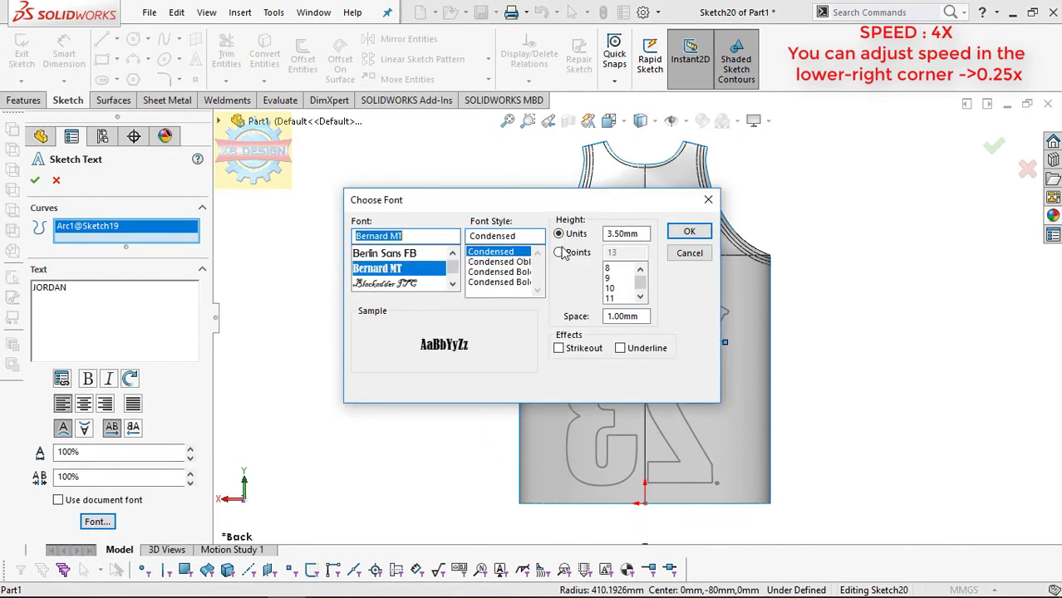
pyautogui.write('200')
pyautogui.click(689, 231)
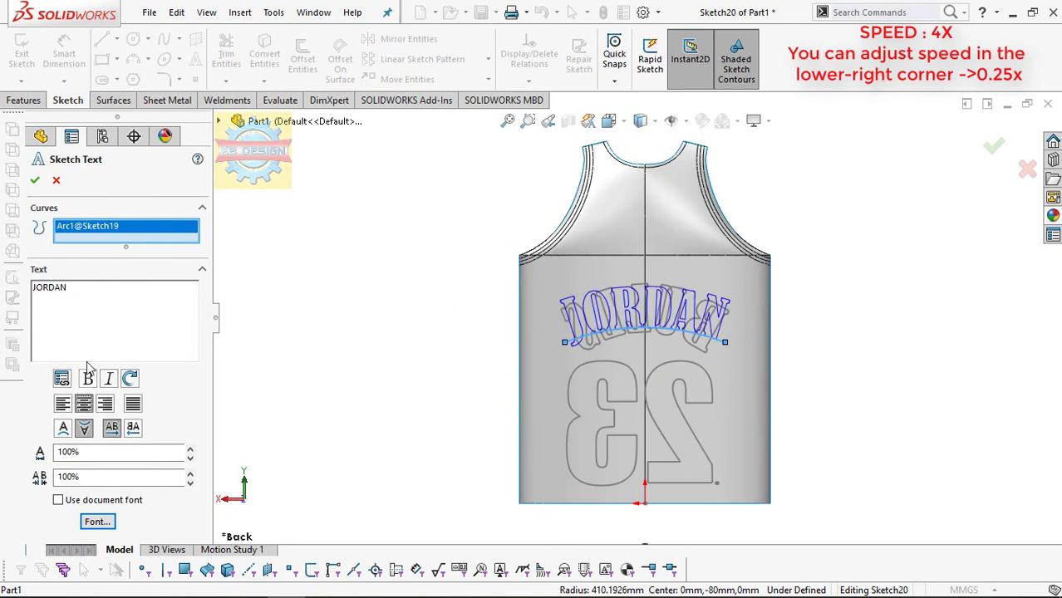
pyautogui.click(34, 180)
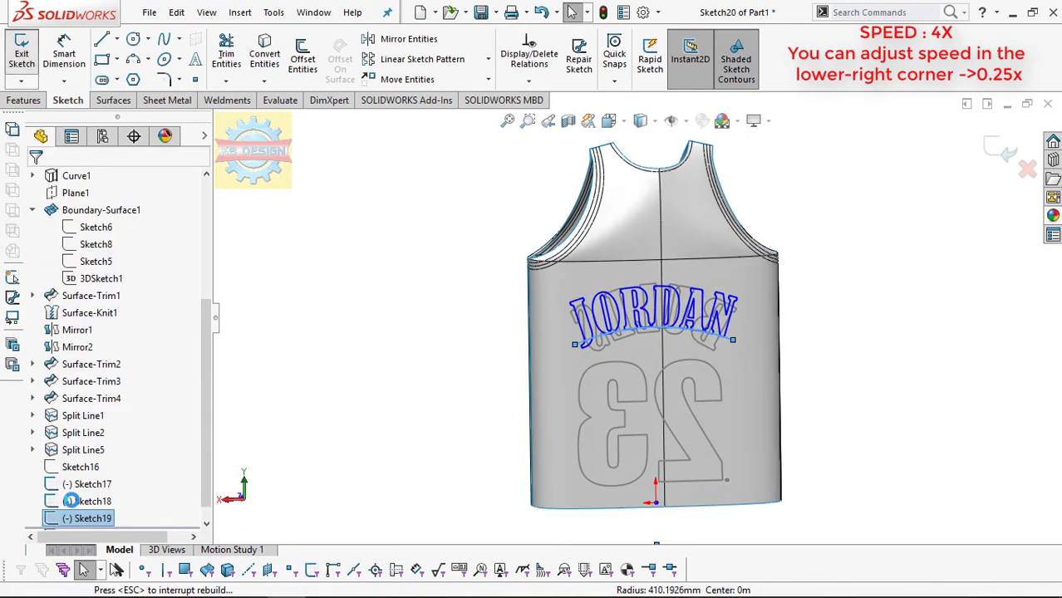
pyautogui.click(86, 492)
# In another Front Plane sketch, add a flipped 23 in a custom font, placed on the jersey back
pyautogui.scroll(10, 117, 349)
pyautogui.click(86, 261)
pyautogui.click(100, 241)
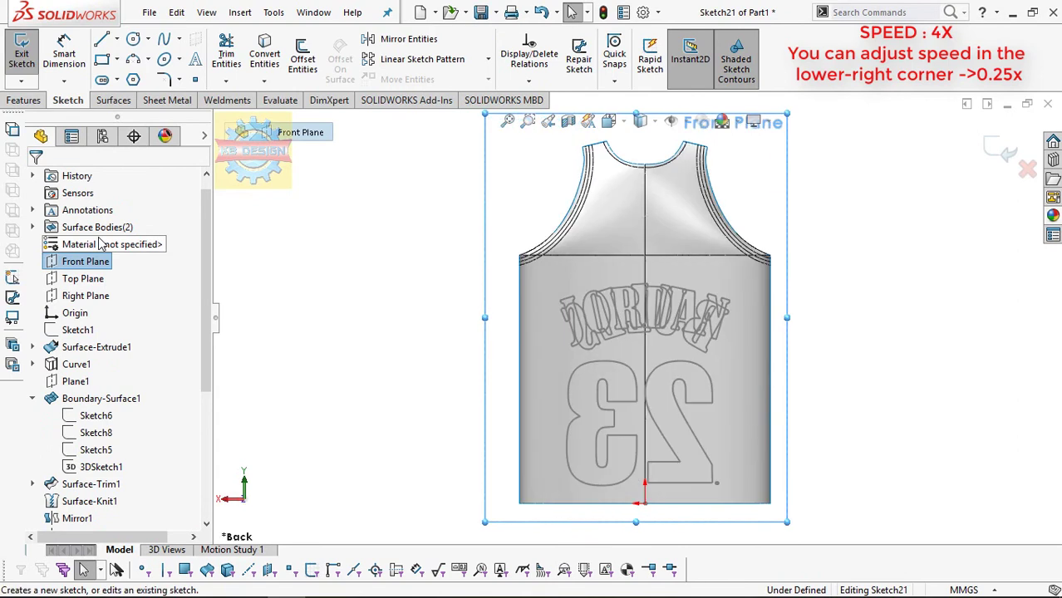
pyautogui.click(195, 59)
pyautogui.click(98, 498)
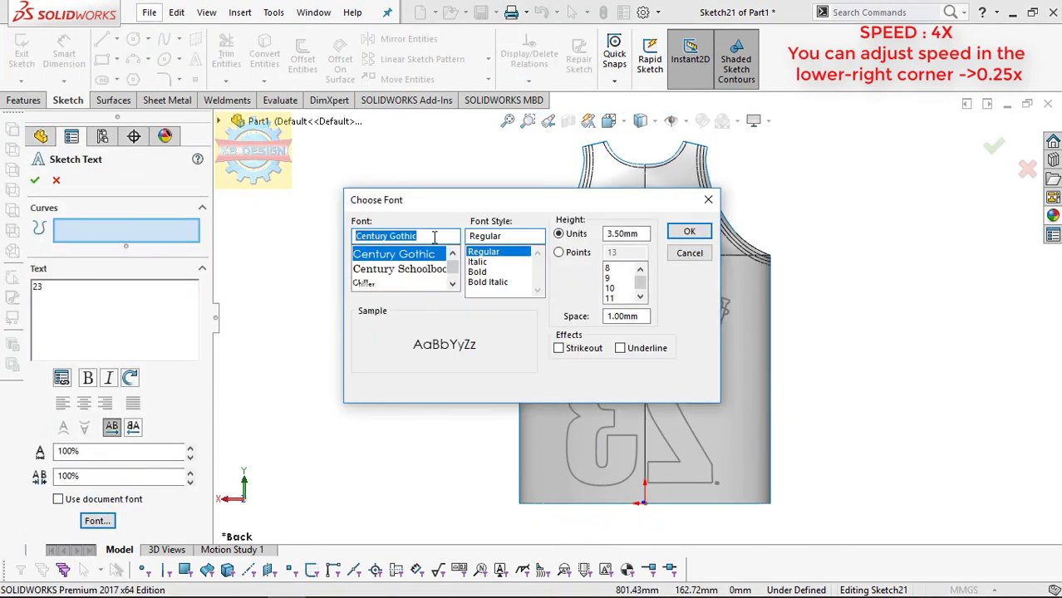
pyautogui.click(559, 234)
pyautogui.click(688, 231)
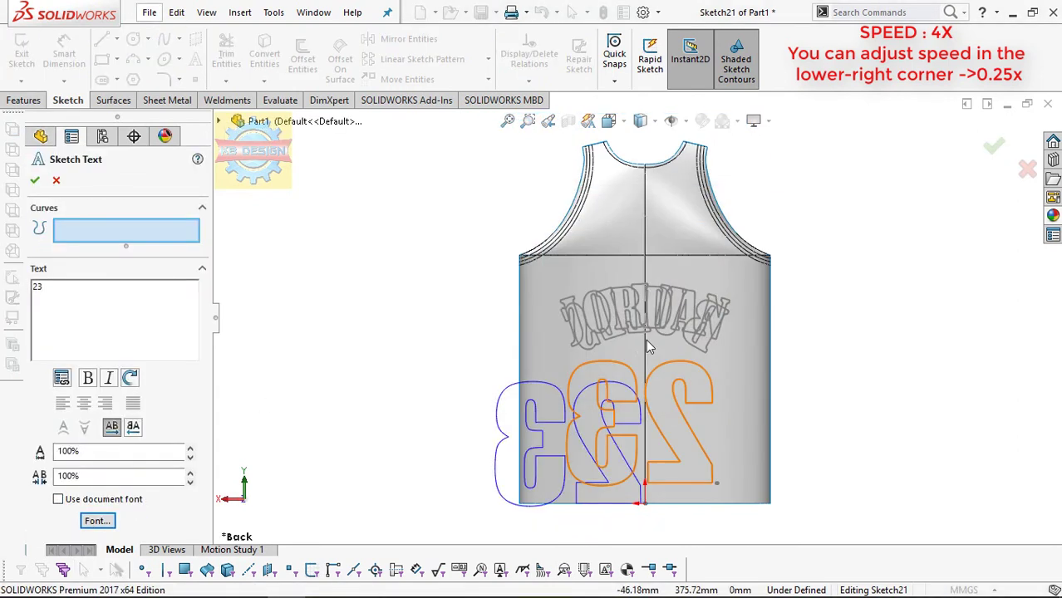
pyautogui.click(137, 431)
pyautogui.click(35, 180)
pyautogui.moveTo(647, 503); pyautogui.dragTo(570, 487)
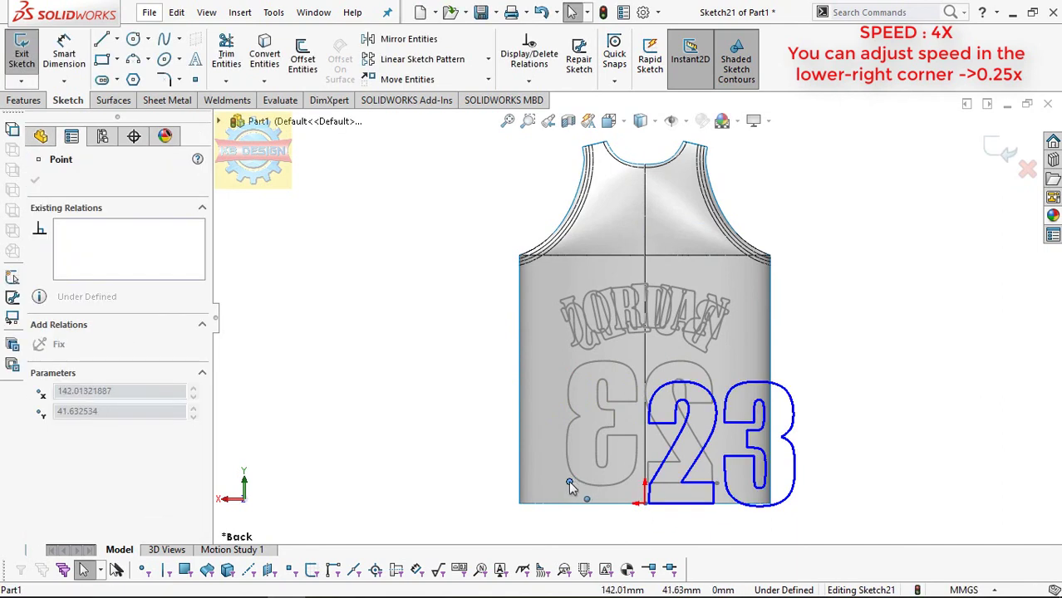
pyautogui.click(4, 42)
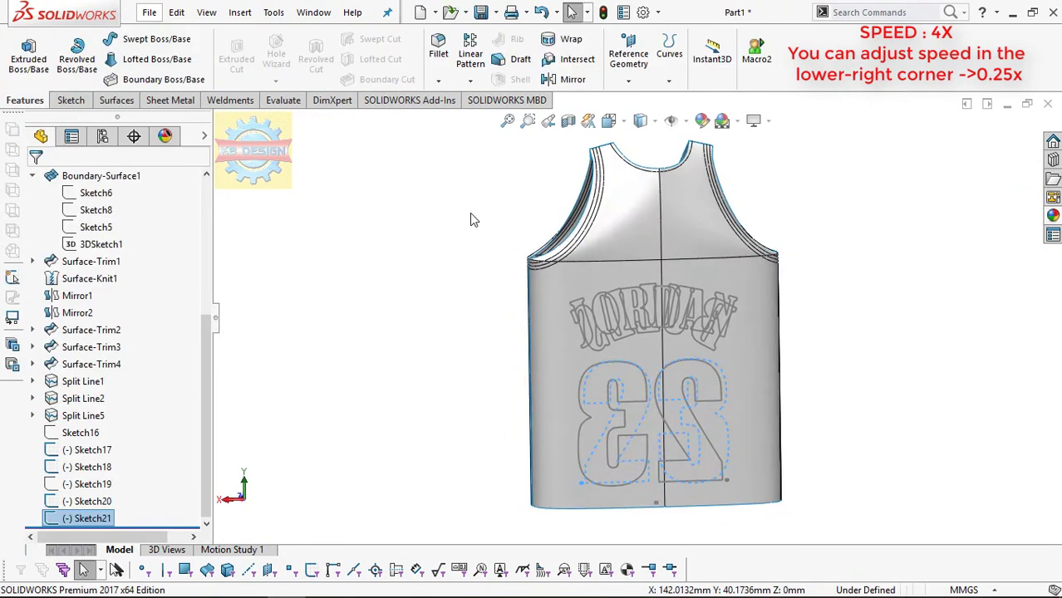
# Project the BULLS and front 23 sketches onto the two front jersey faces as split lines
pyautogui.click(87, 449)
pyautogui.click(668, 80)
pyautogui.click(690, 99)
pyautogui.click(664, 289)
pyautogui.click(582, 349)
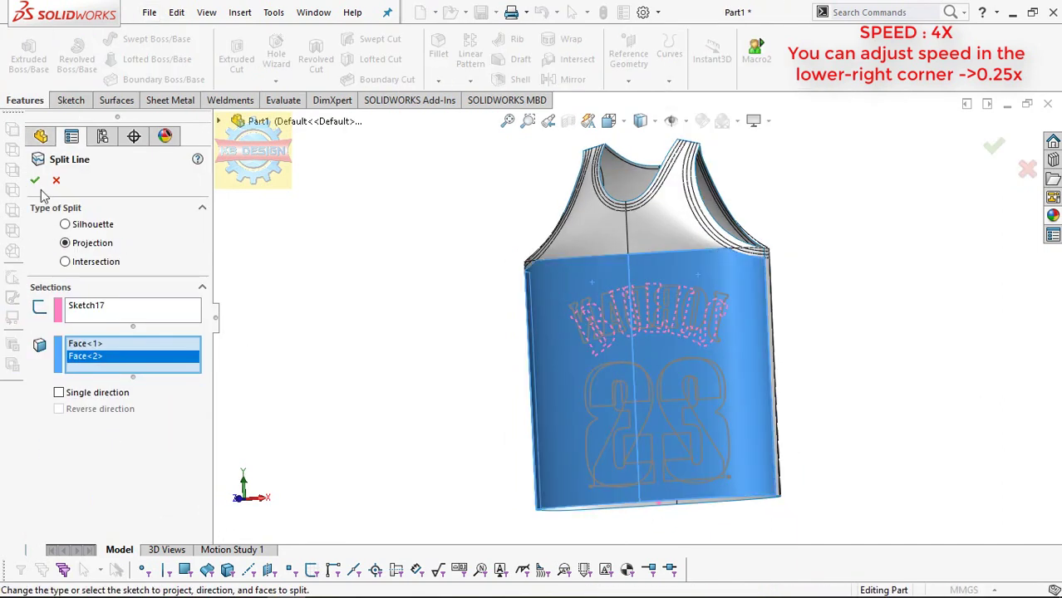
pyautogui.click(19, 158)
pyautogui.click(103, 449)
pyautogui.click(669, 54)
pyautogui.click(693, 164)
pyautogui.click(18, 158)
# Project the JORDAN and back 23 sketches onto the back jersey faces, then view from the Front
pyautogui.moveTo(395, 237); pyautogui.dragTo(494, 230, button='middle')
pyautogui.click(92, 467)
pyautogui.click(669, 54)
pyautogui.click(692, 164)
pyautogui.click(635, 295)
pyautogui.click(714, 365)
pyautogui.click(83, 465)
pyautogui.click(669, 54)
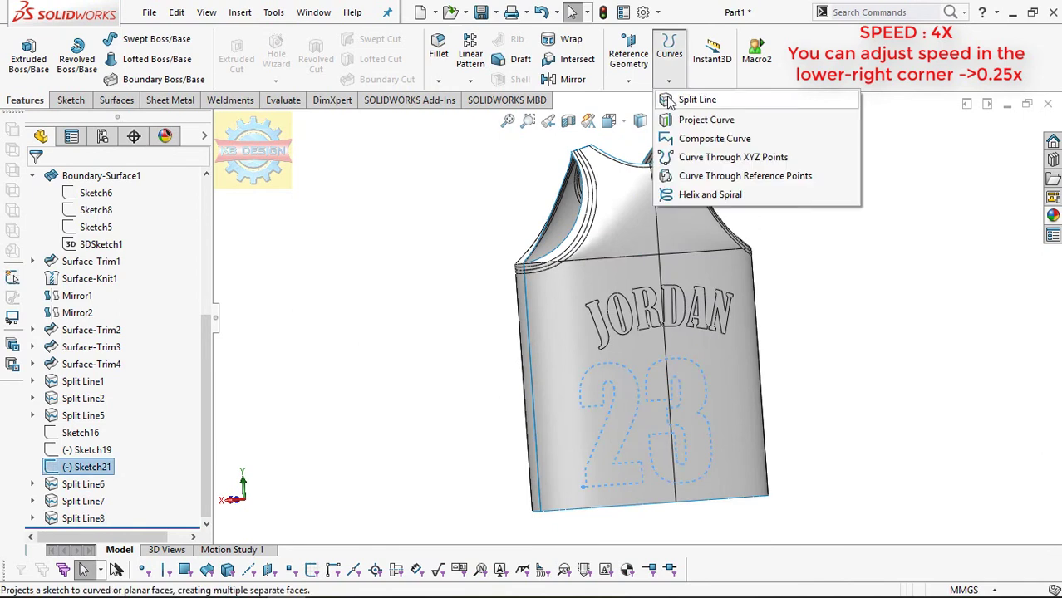
pyautogui.click(692, 164)
pyautogui.press('Return')
pyautogui.press('space')
pyautogui.click(660, 301)
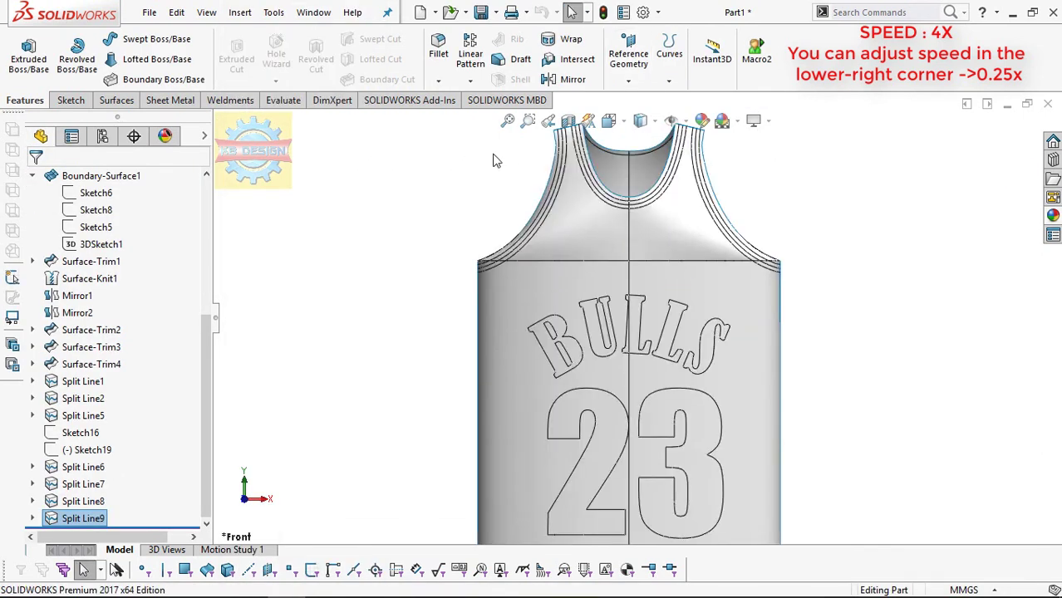
# Colour the collar trim bands and the right armhole band red
pyautogui.scroll(-5, 471, 274)
pyautogui.click(440, 274)
pyautogui.click(365, 218)
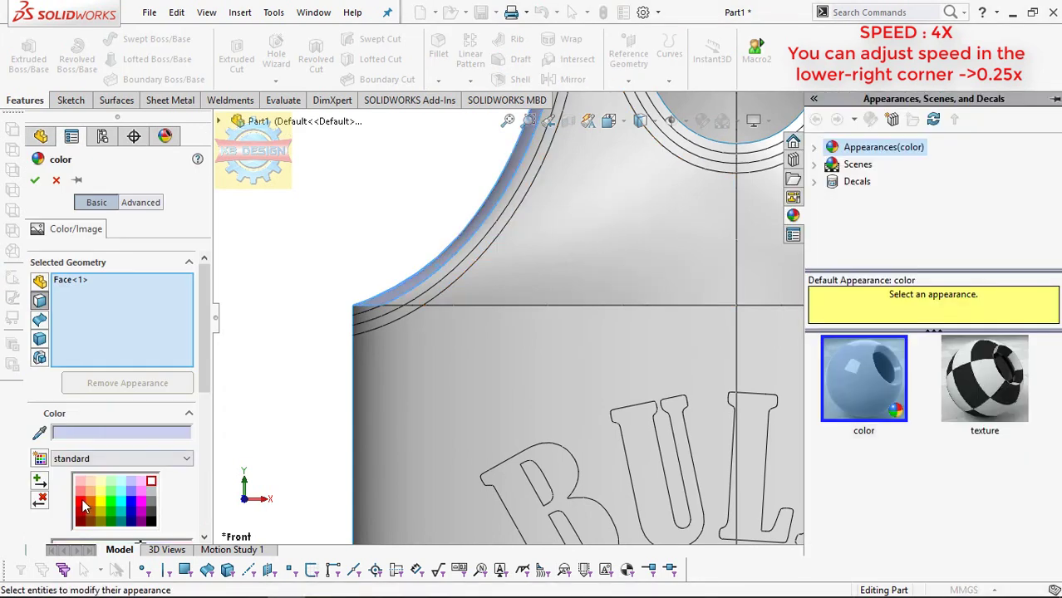
pyautogui.scroll(3, 361, 317)
pyautogui.click(431, 295)
pyautogui.click(499, 208)
pyautogui.click(466, 249)
pyautogui.click(679, 231)
pyautogui.click(680, 132)
pyautogui.scroll(1, 688, 241)
pyautogui.click(688, 241)
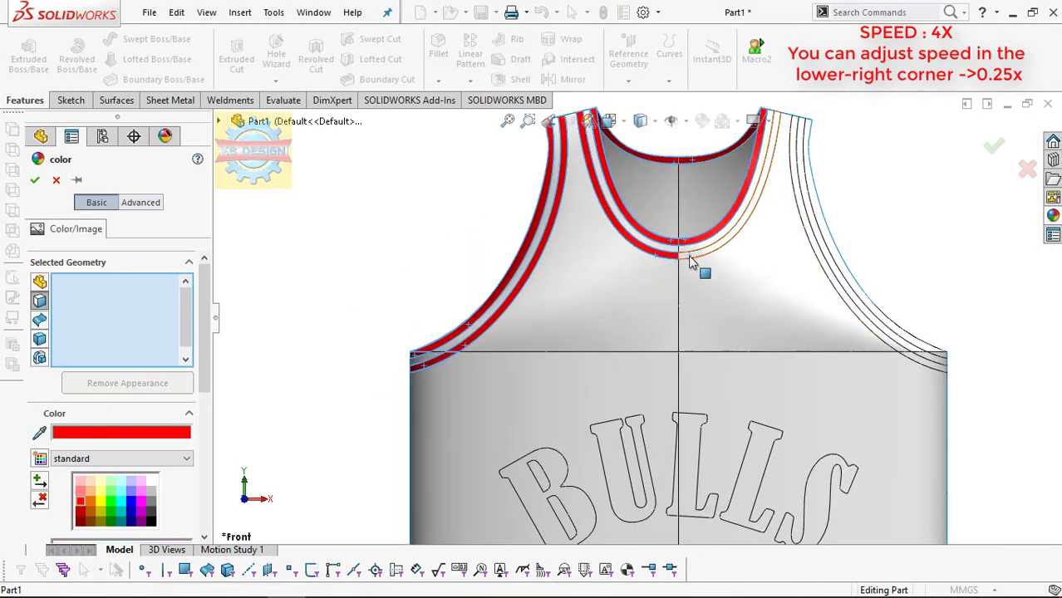
pyautogui.click(830, 256)
# Add the BULLS letters and the front 23 number to the red faces
pyautogui.click(791, 486)
pyautogui.click(752, 478)
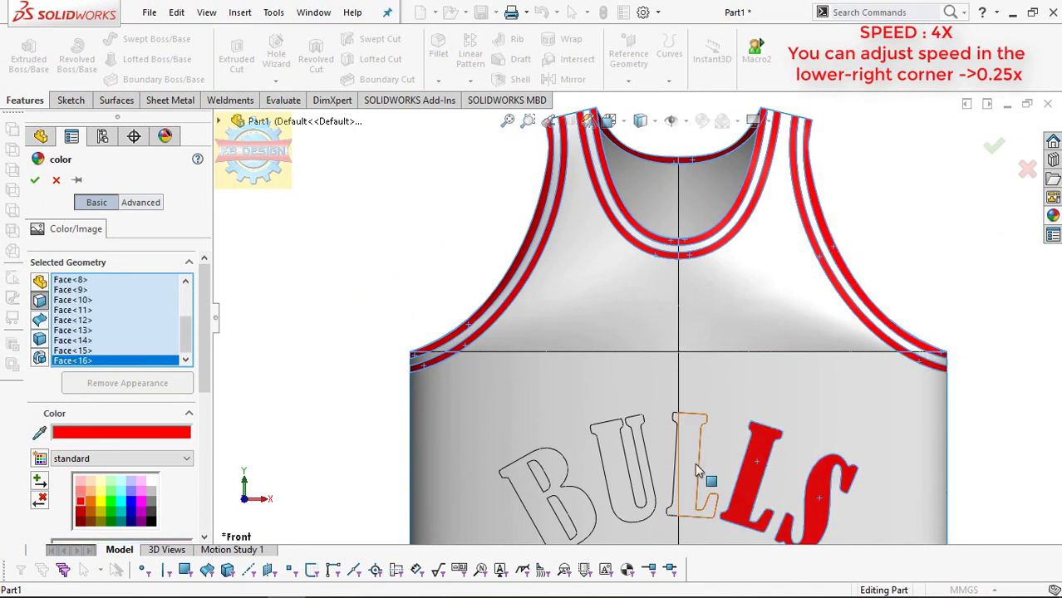
pyautogui.click(644, 490)
pyautogui.click(579, 504)
pyautogui.scroll(2, 651, 490)
pyautogui.click(650, 489)
pyautogui.click(725, 484)
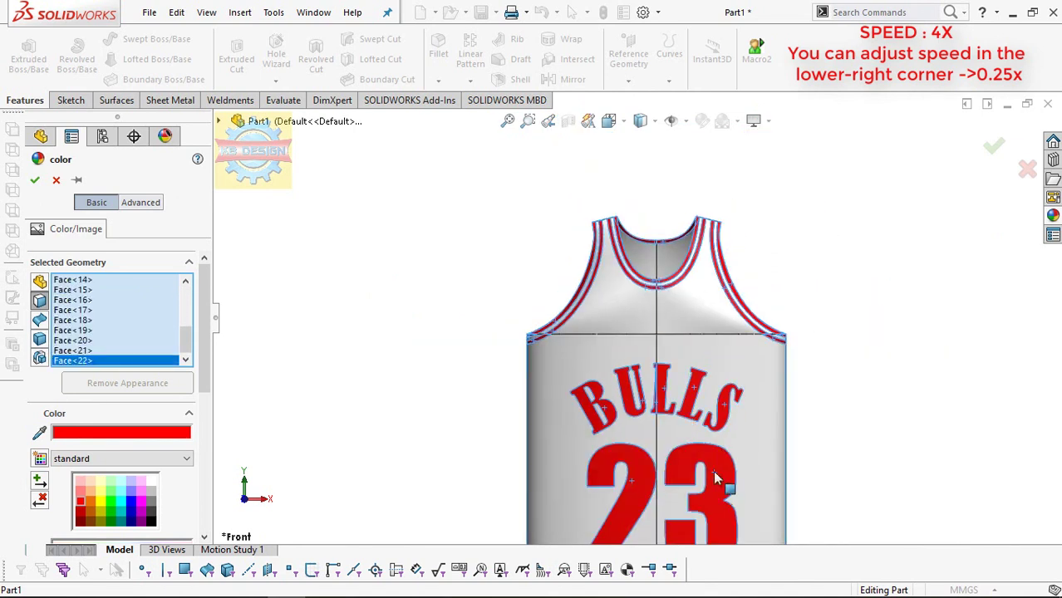
# Make the back trim, shoulder strap bands and JORDAN letters red, then display the jersey shaded without edges
pyautogui.moveTo(725, 483); pyautogui.dragTo(530, 300, button='middle')
pyautogui.click(789, 499)
pyautogui.click(852, 499)
pyautogui.scroll(-3, 689, 359)
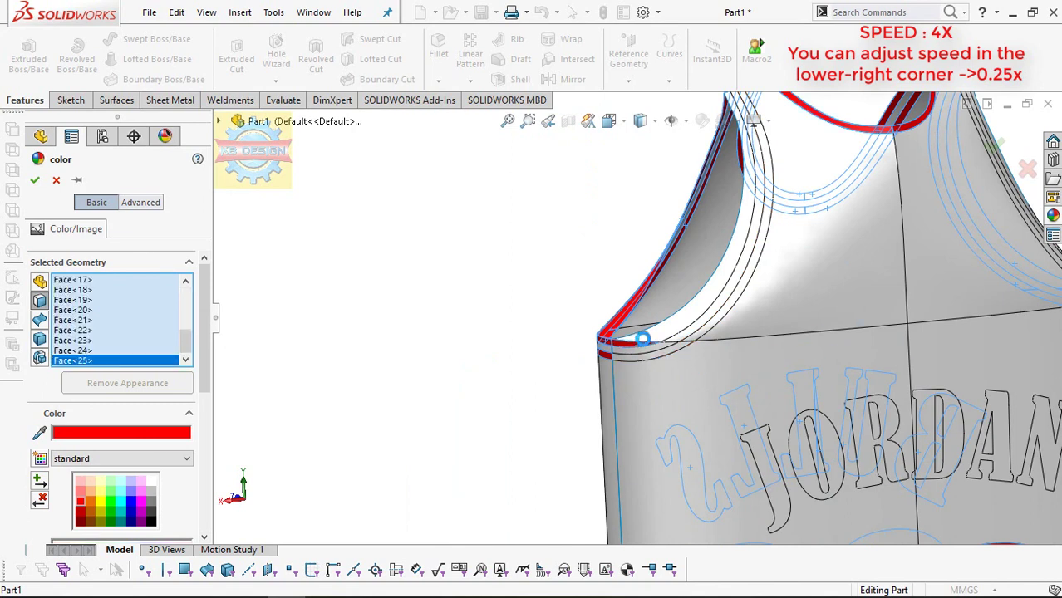
pyautogui.moveTo(950, 275); pyautogui.dragTo(812, 351, button='middle')
pyautogui.click(829, 339)
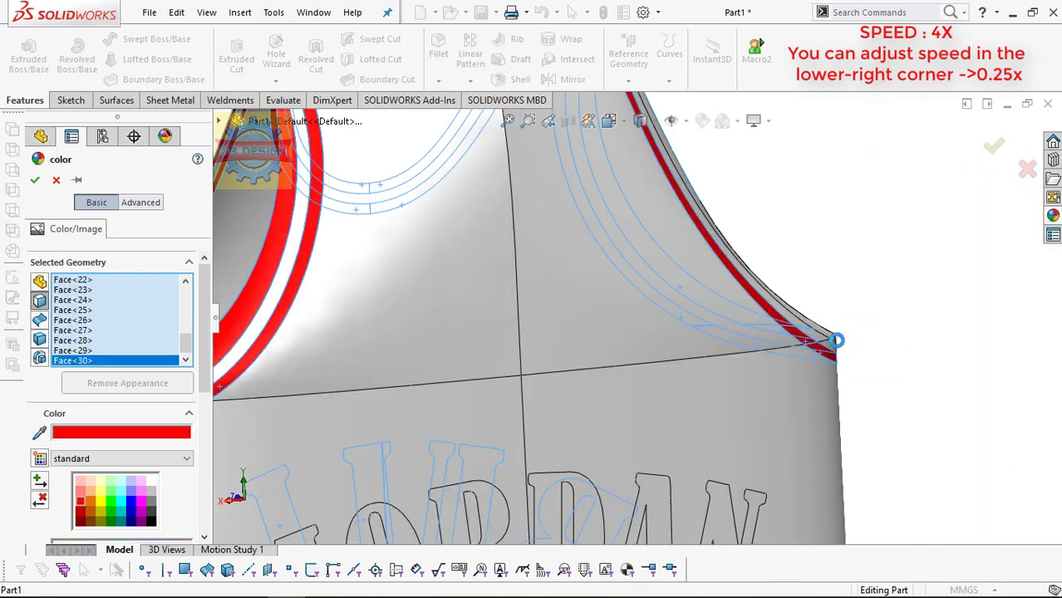
pyautogui.scroll(-2, 839, 337)
pyautogui.click(861, 335)
pyautogui.click(517, 508)
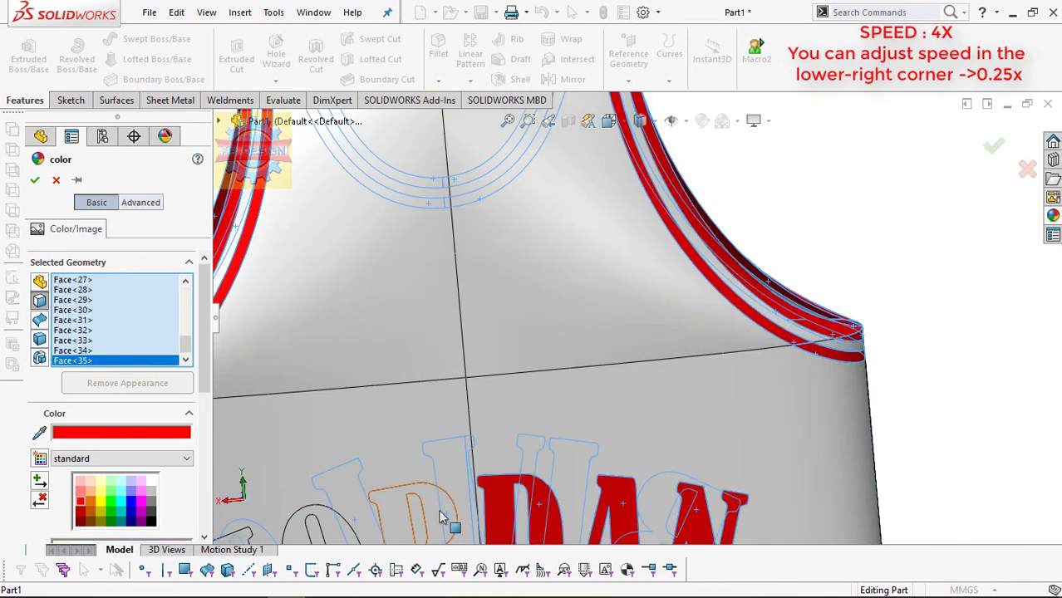
pyautogui.scroll(-2, 640, 450)
pyautogui.scroll(5, 786, 387)
pyautogui.moveTo(652, 360)
pyautogui.mouseDown(button='middle')
pyautogui.moveTo(786, 388)
pyautogui.moveTo(748, 274)
pyautogui.mouseUp(button='middle')
pyautogui.press('Return')
pyautogui.click(642, 167)
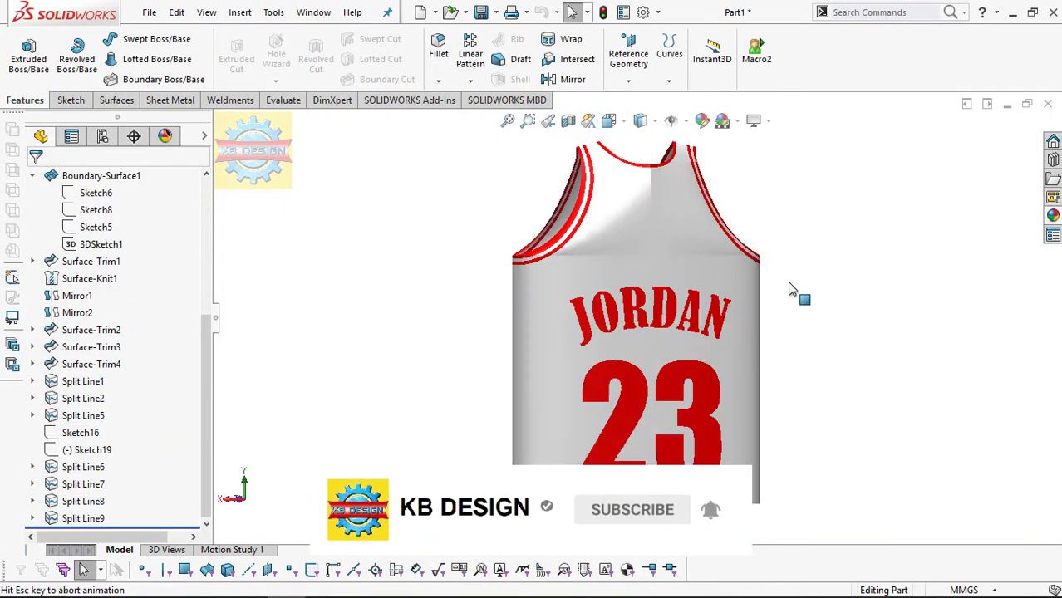